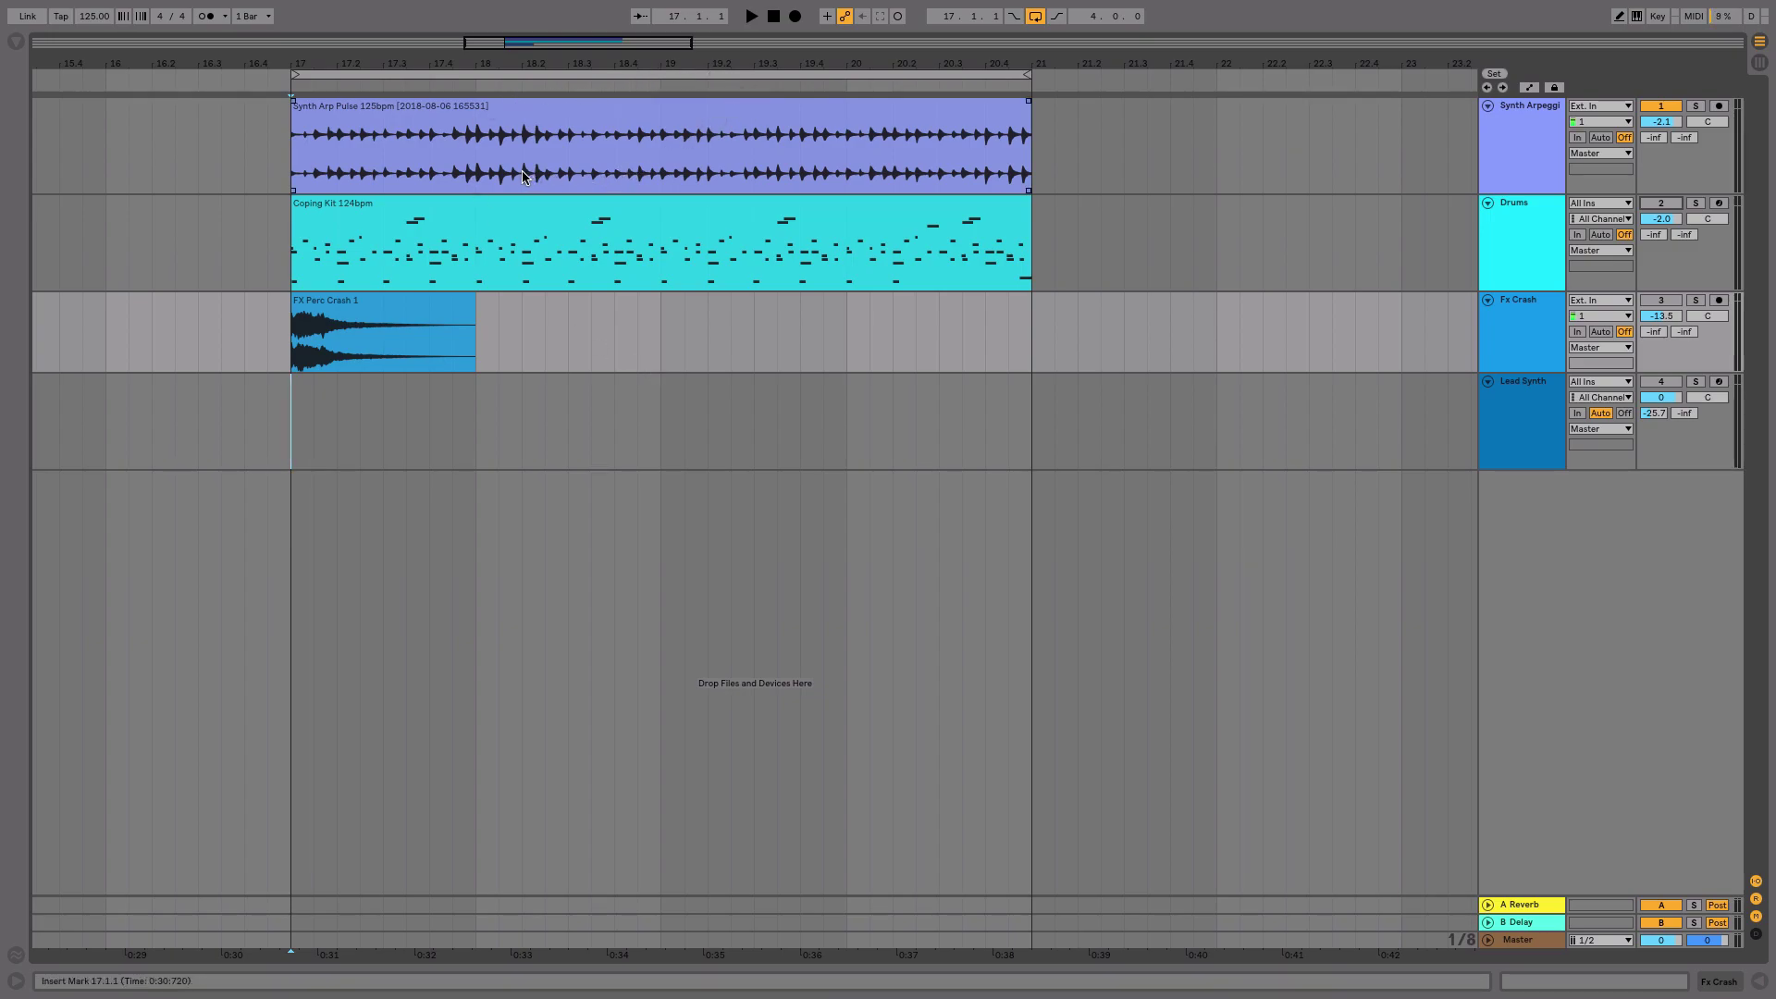
- Deactivate the arpeggio sections 18.1.3–19.1.1 and from 20.1.3 to the clip's end
drag(488, 182, 655, 182)
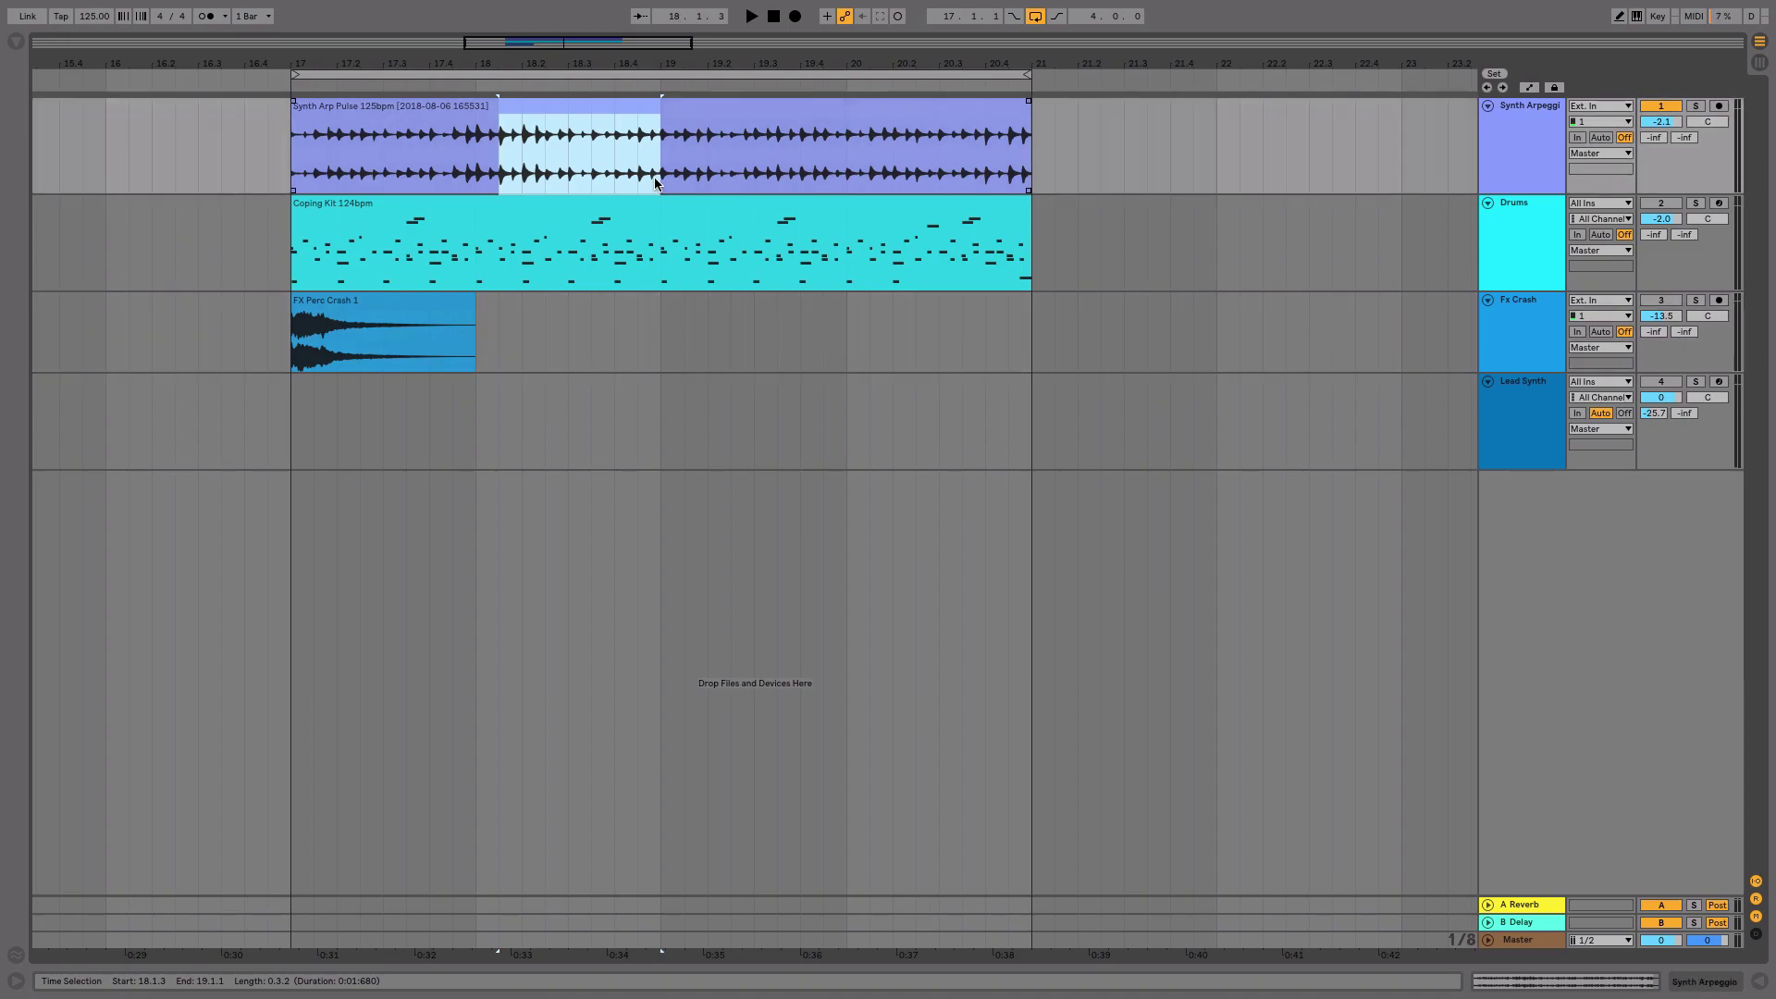
key(0)
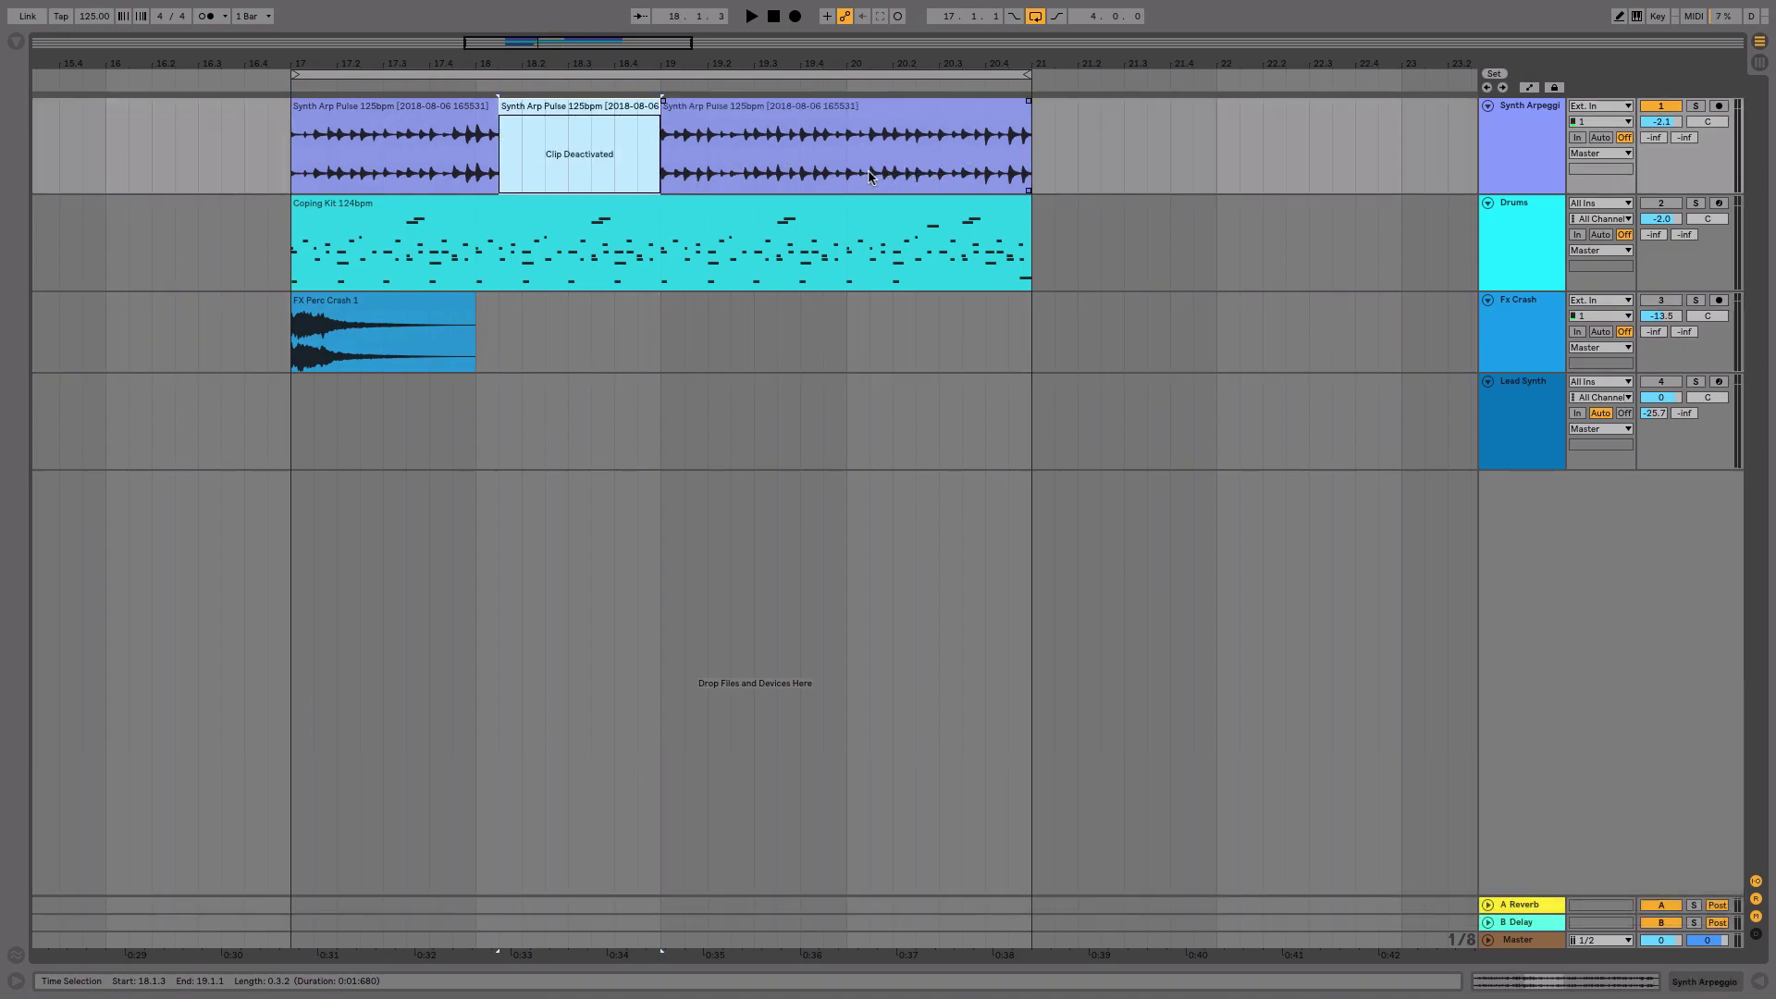
drag(870, 176, 1031, 170)
key(0)
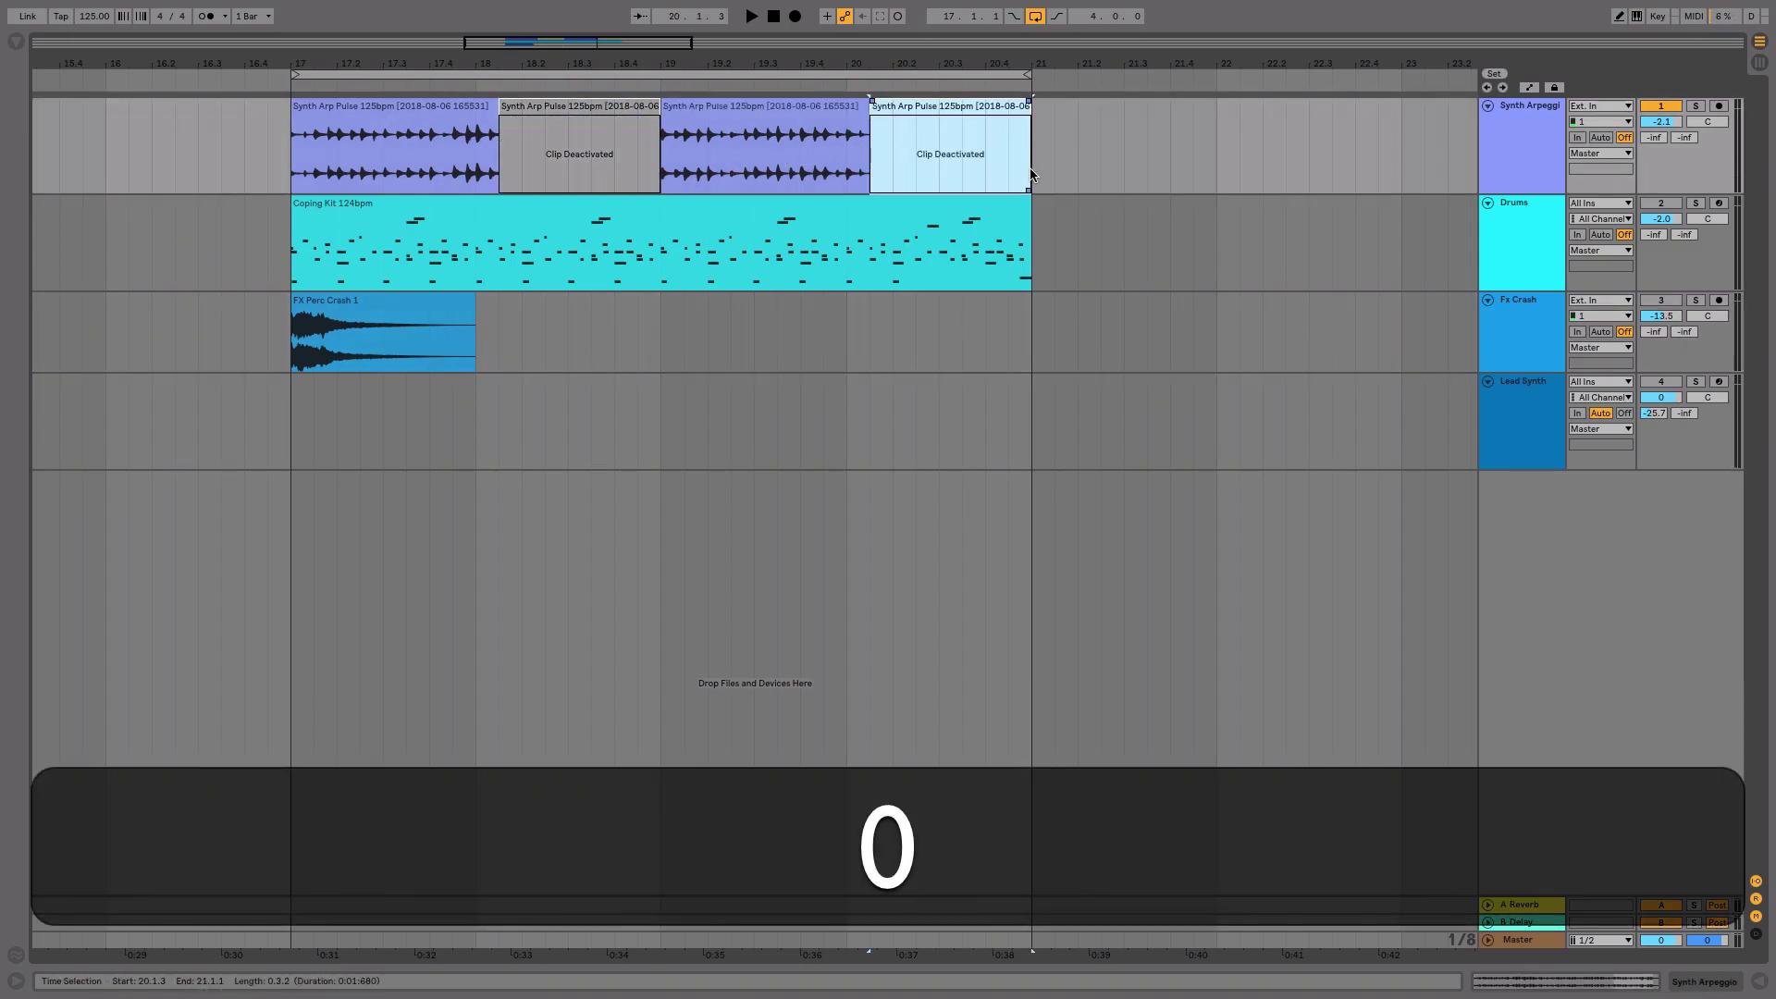
click(1093, 158)
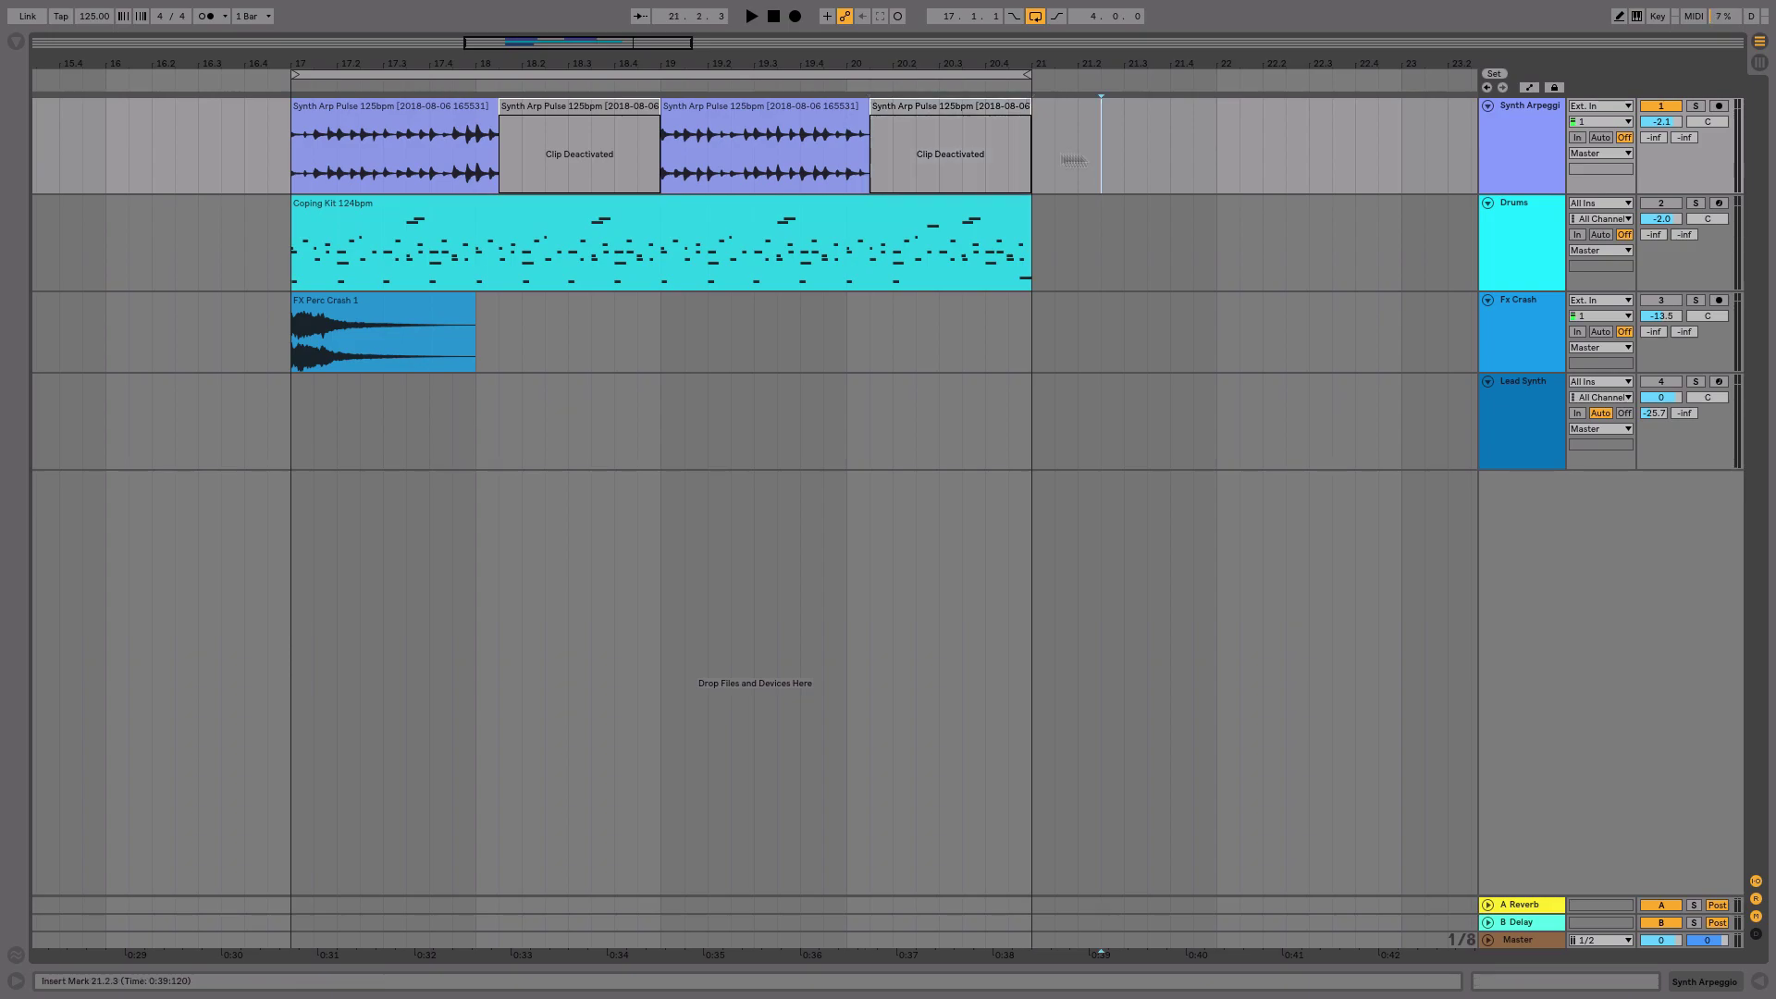
- Deactivate the short slice 20.1.1–20.1.3 and the end of the first arpeggio clip via Deactivate Clip(s)
drag(845, 171, 861, 156)
key(ctrl)
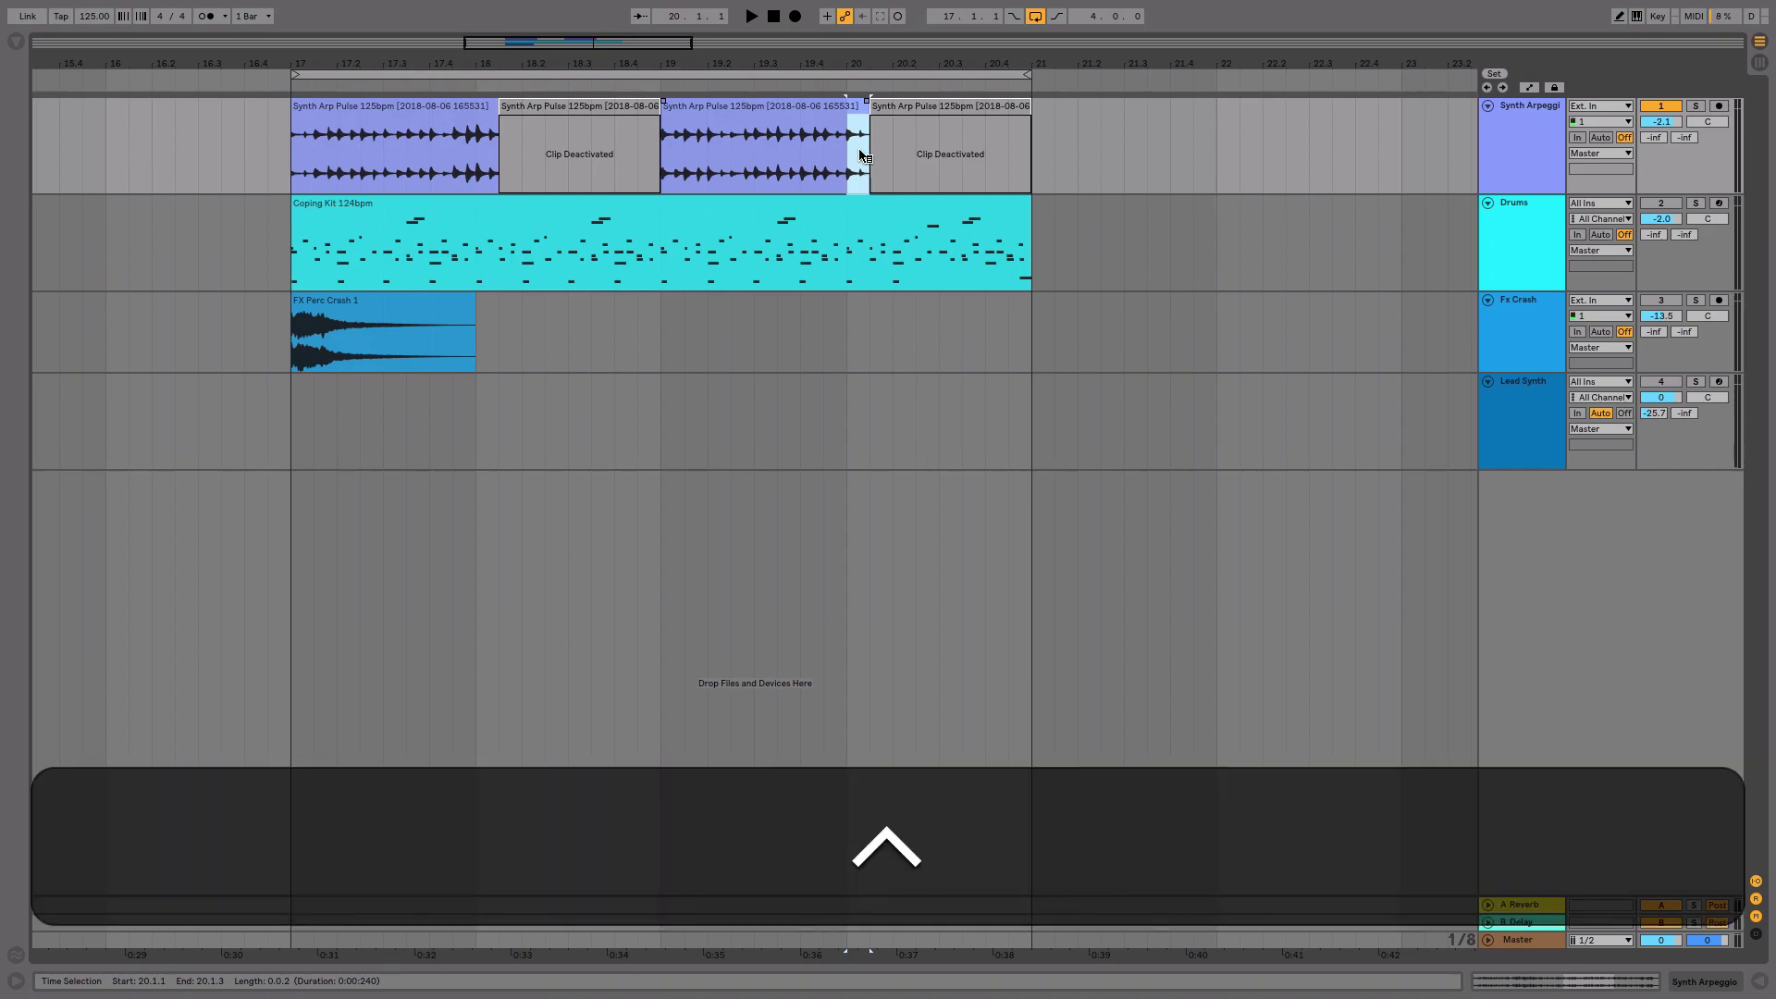
ctrl+click(861, 156)
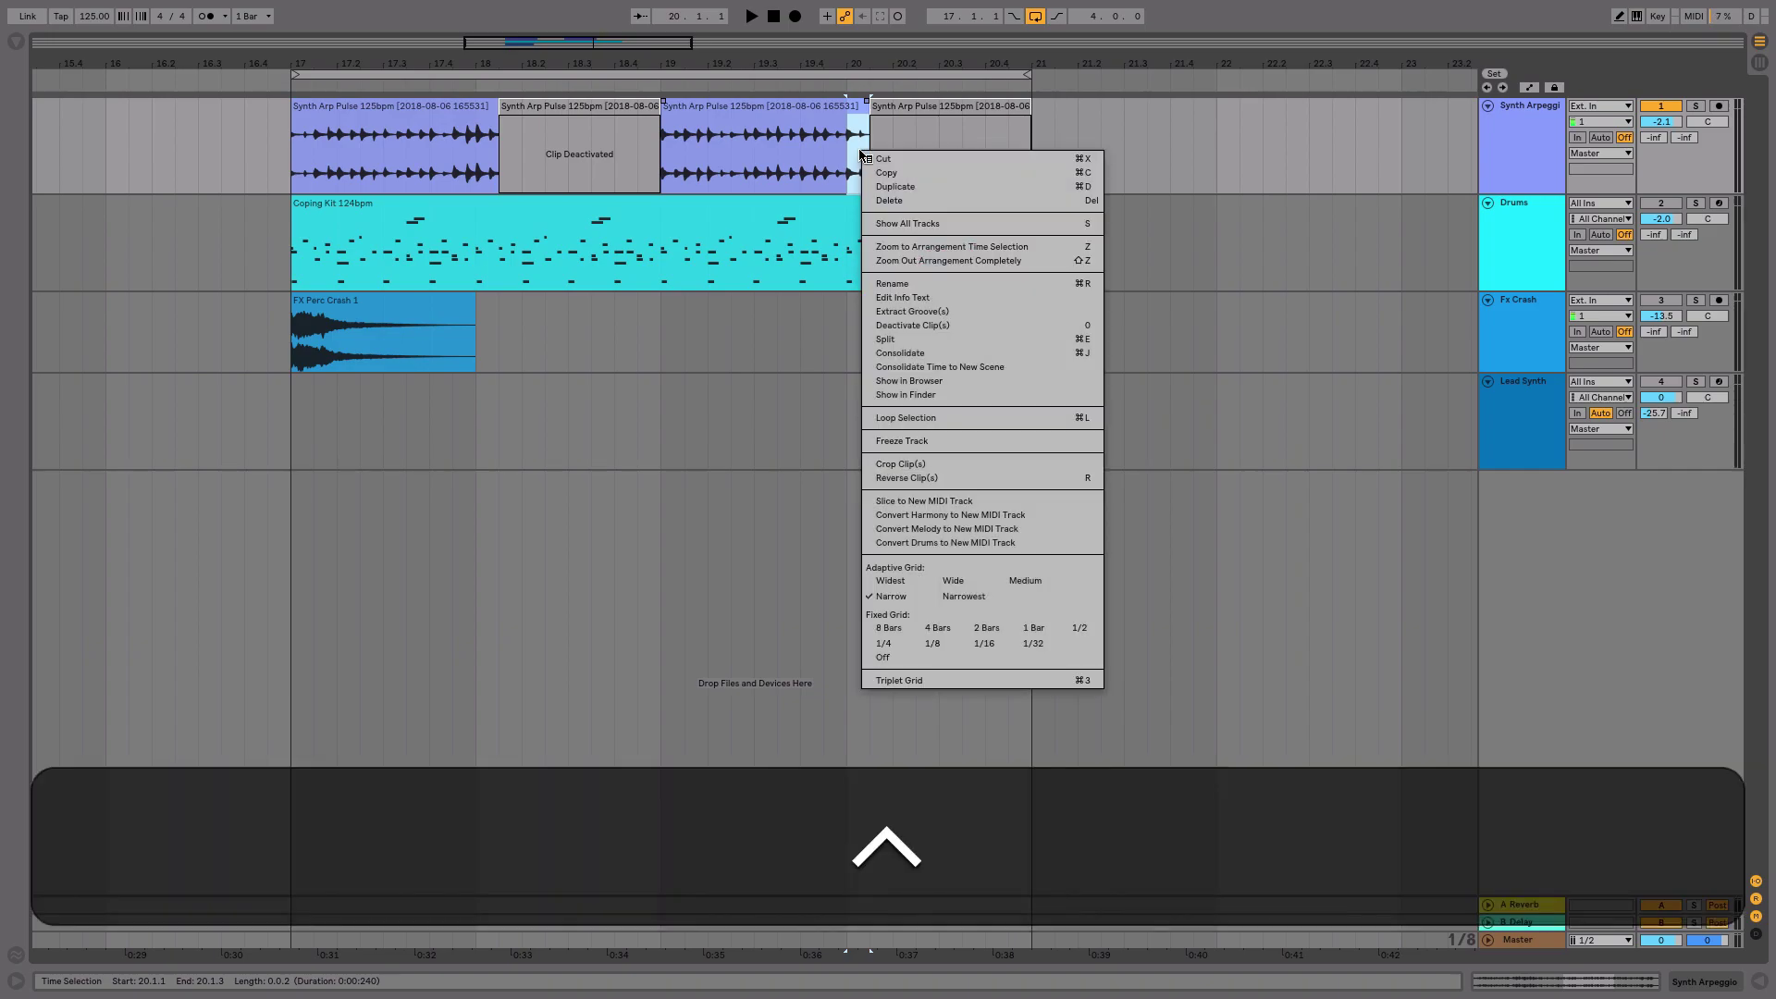
click(963, 325)
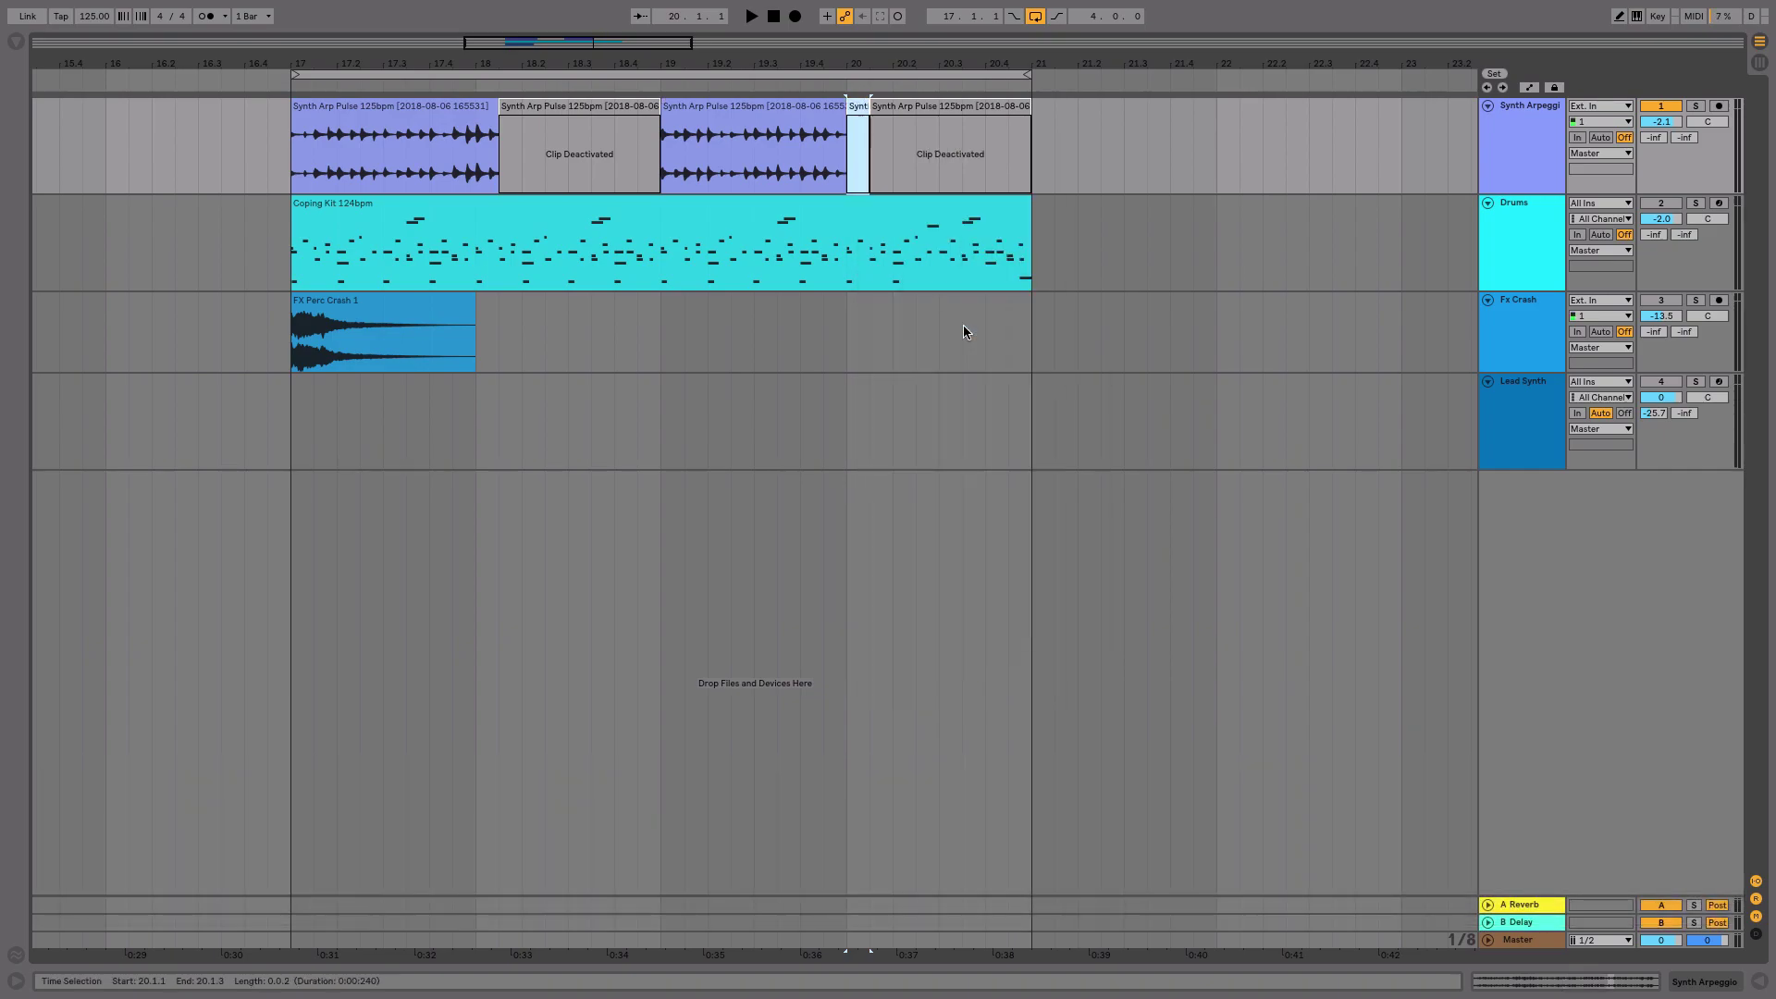
drag(498, 181, 477, 181)
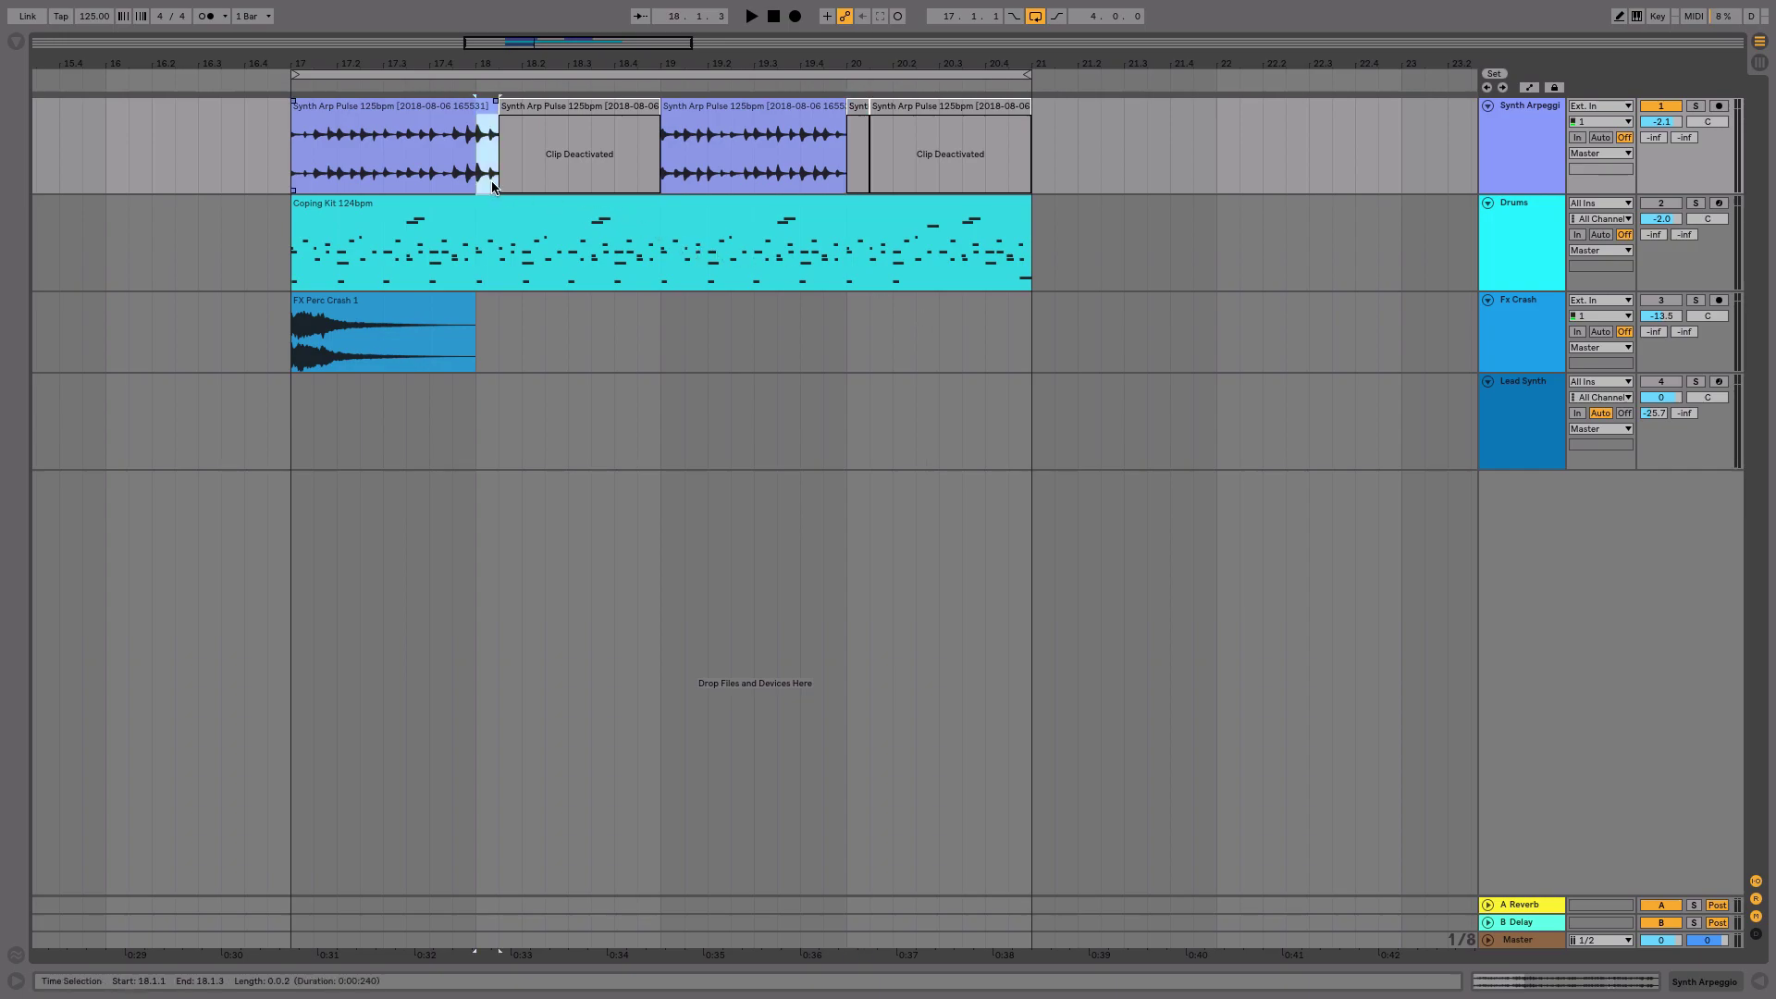
key(ctrl)
ctrl+click(491, 171)
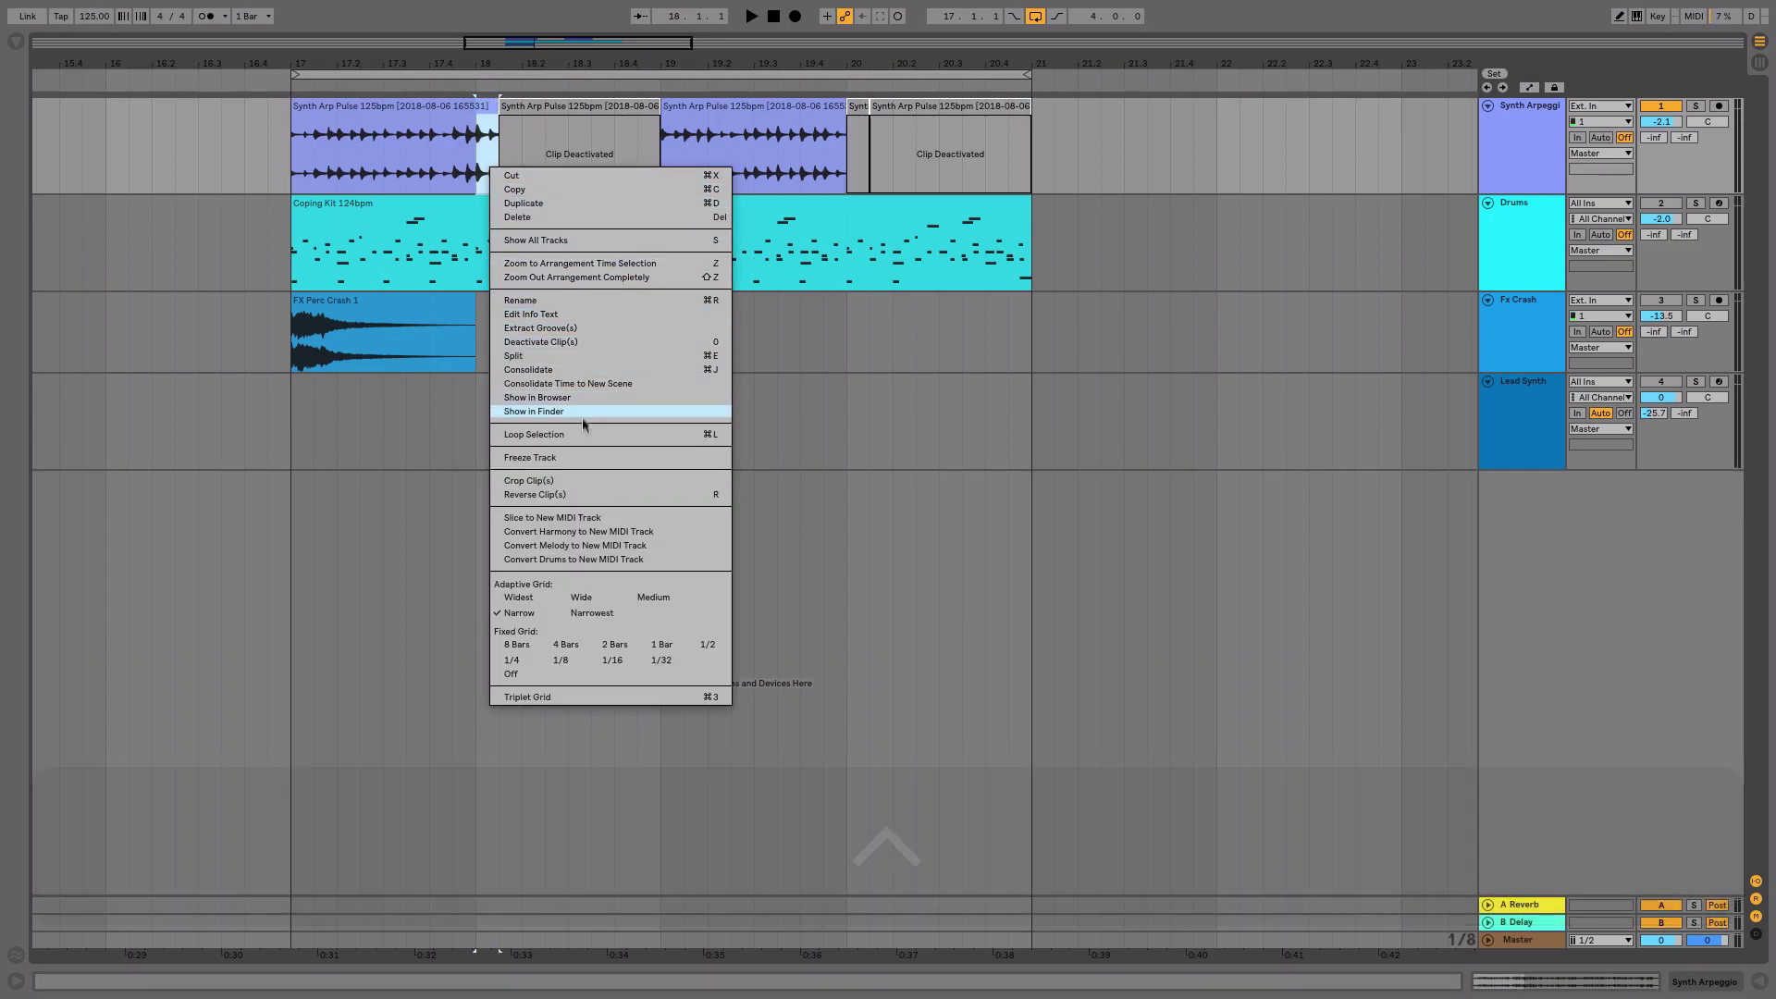
click(572, 342)
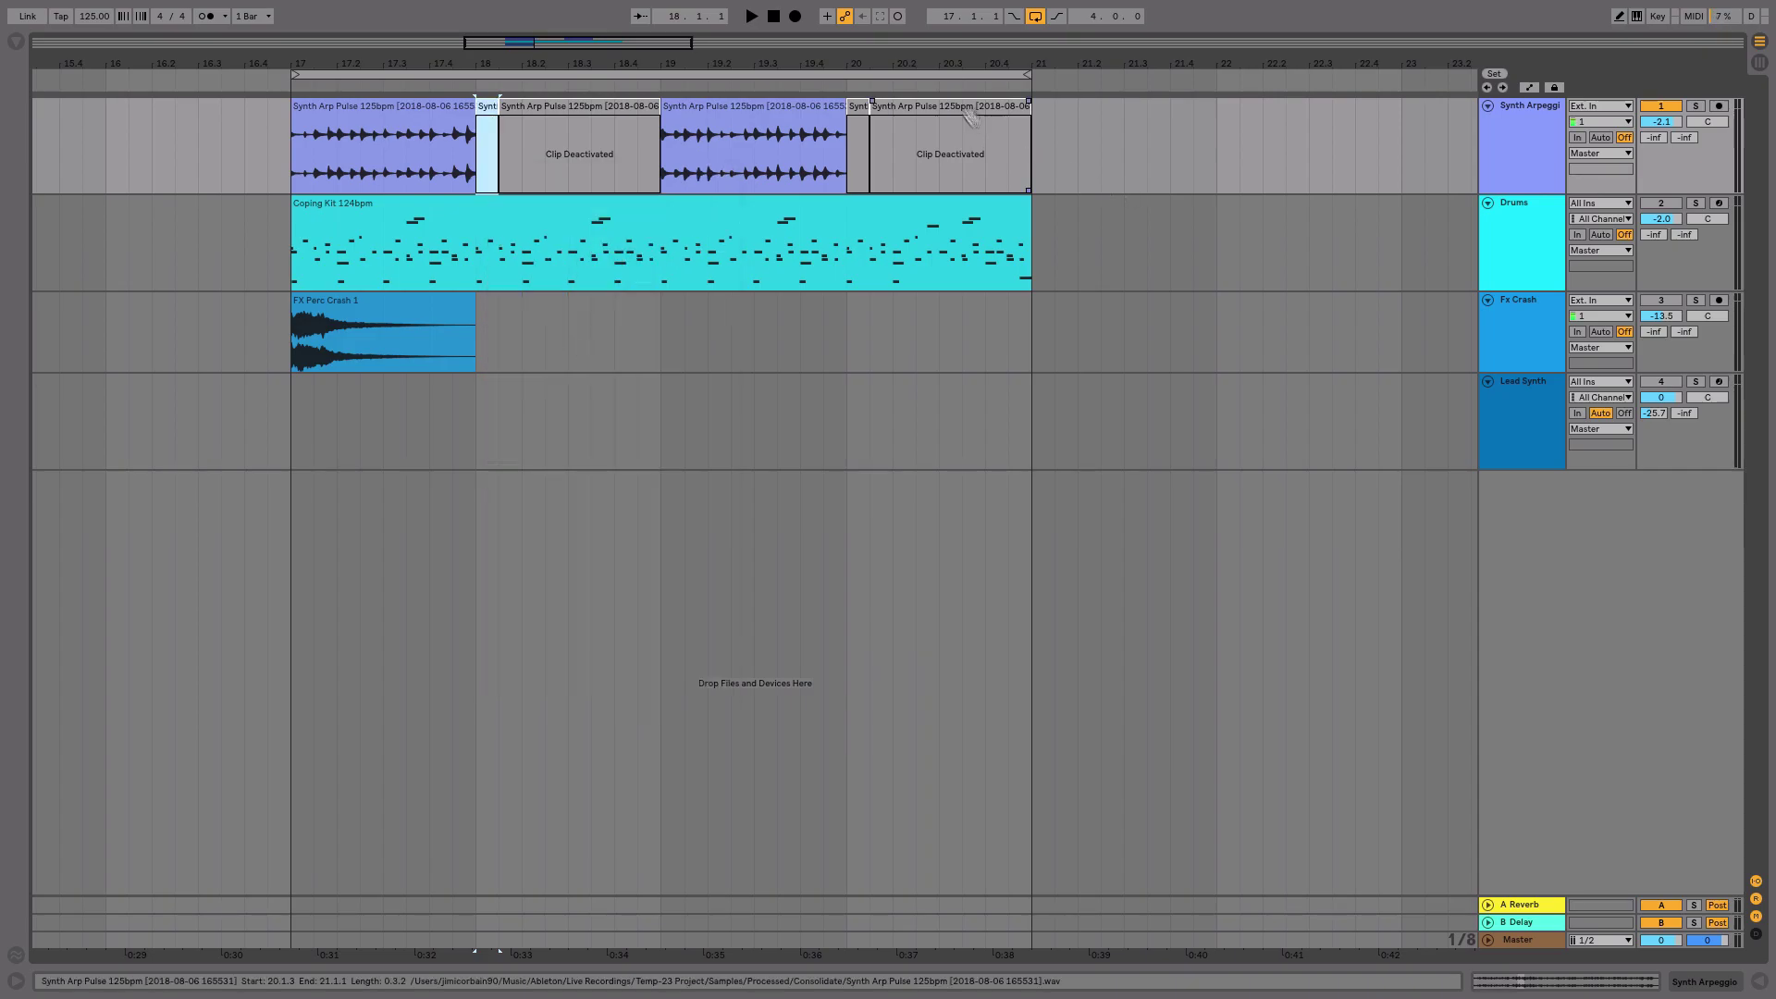
key(ctrl+a)
key(space)
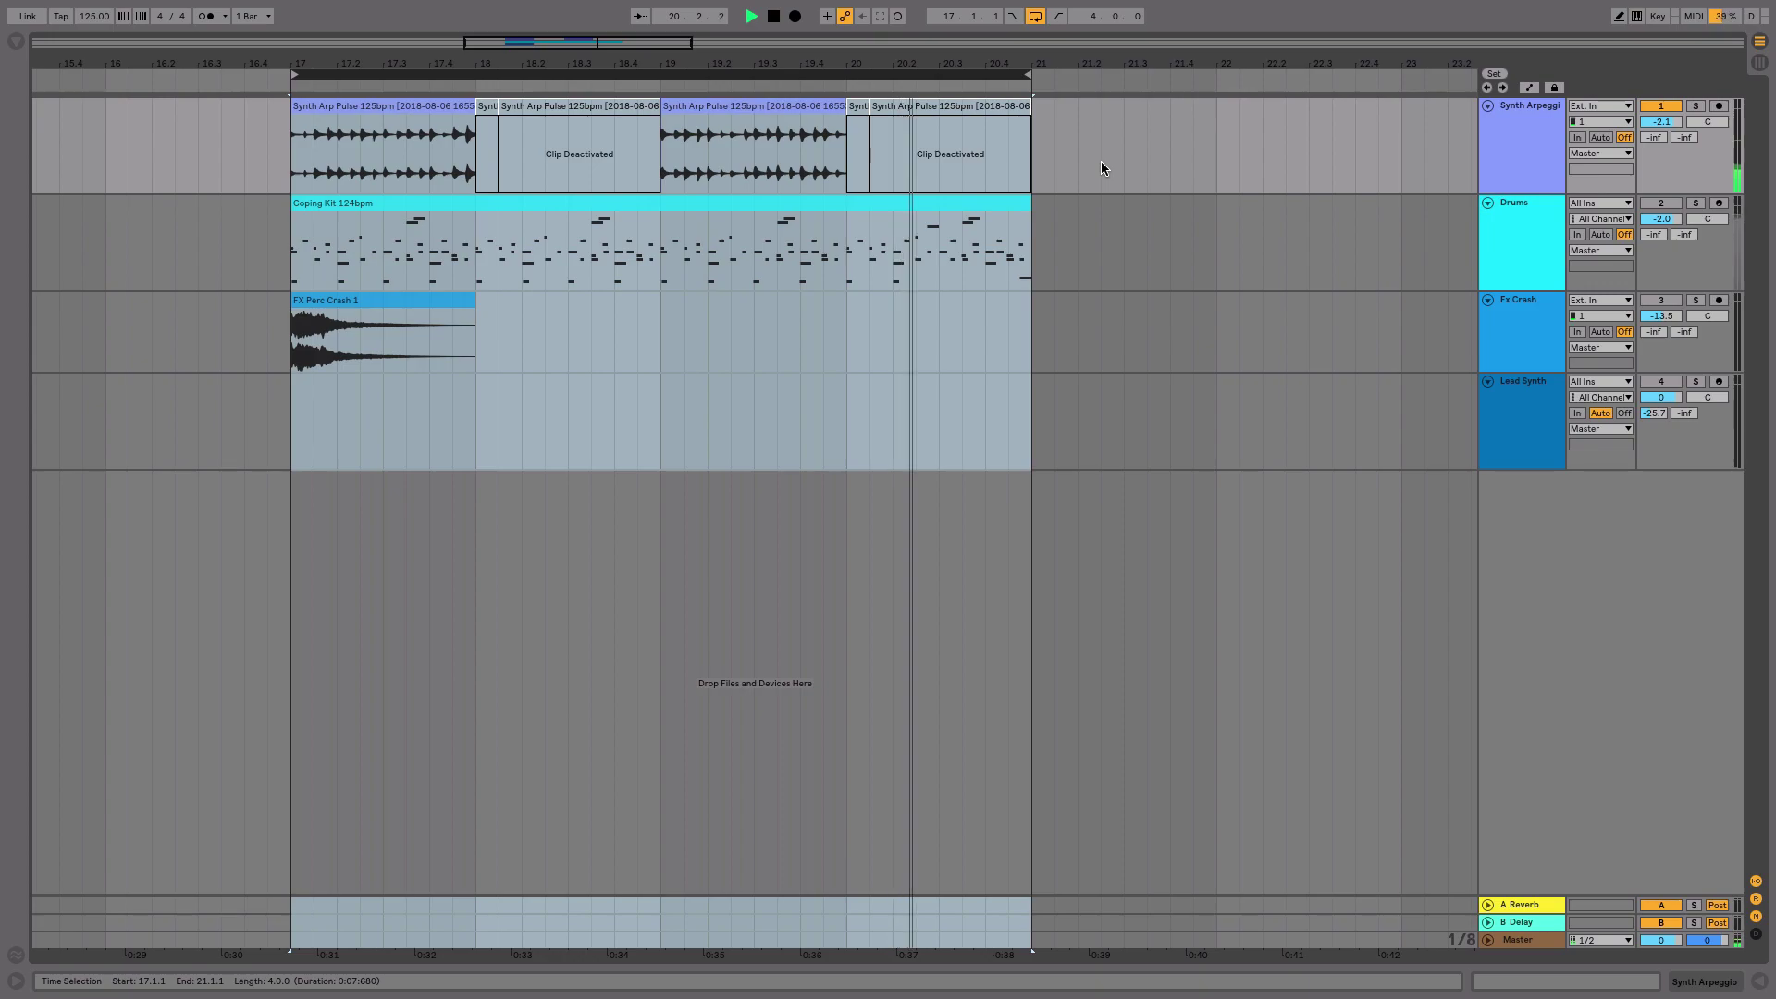
key(space)
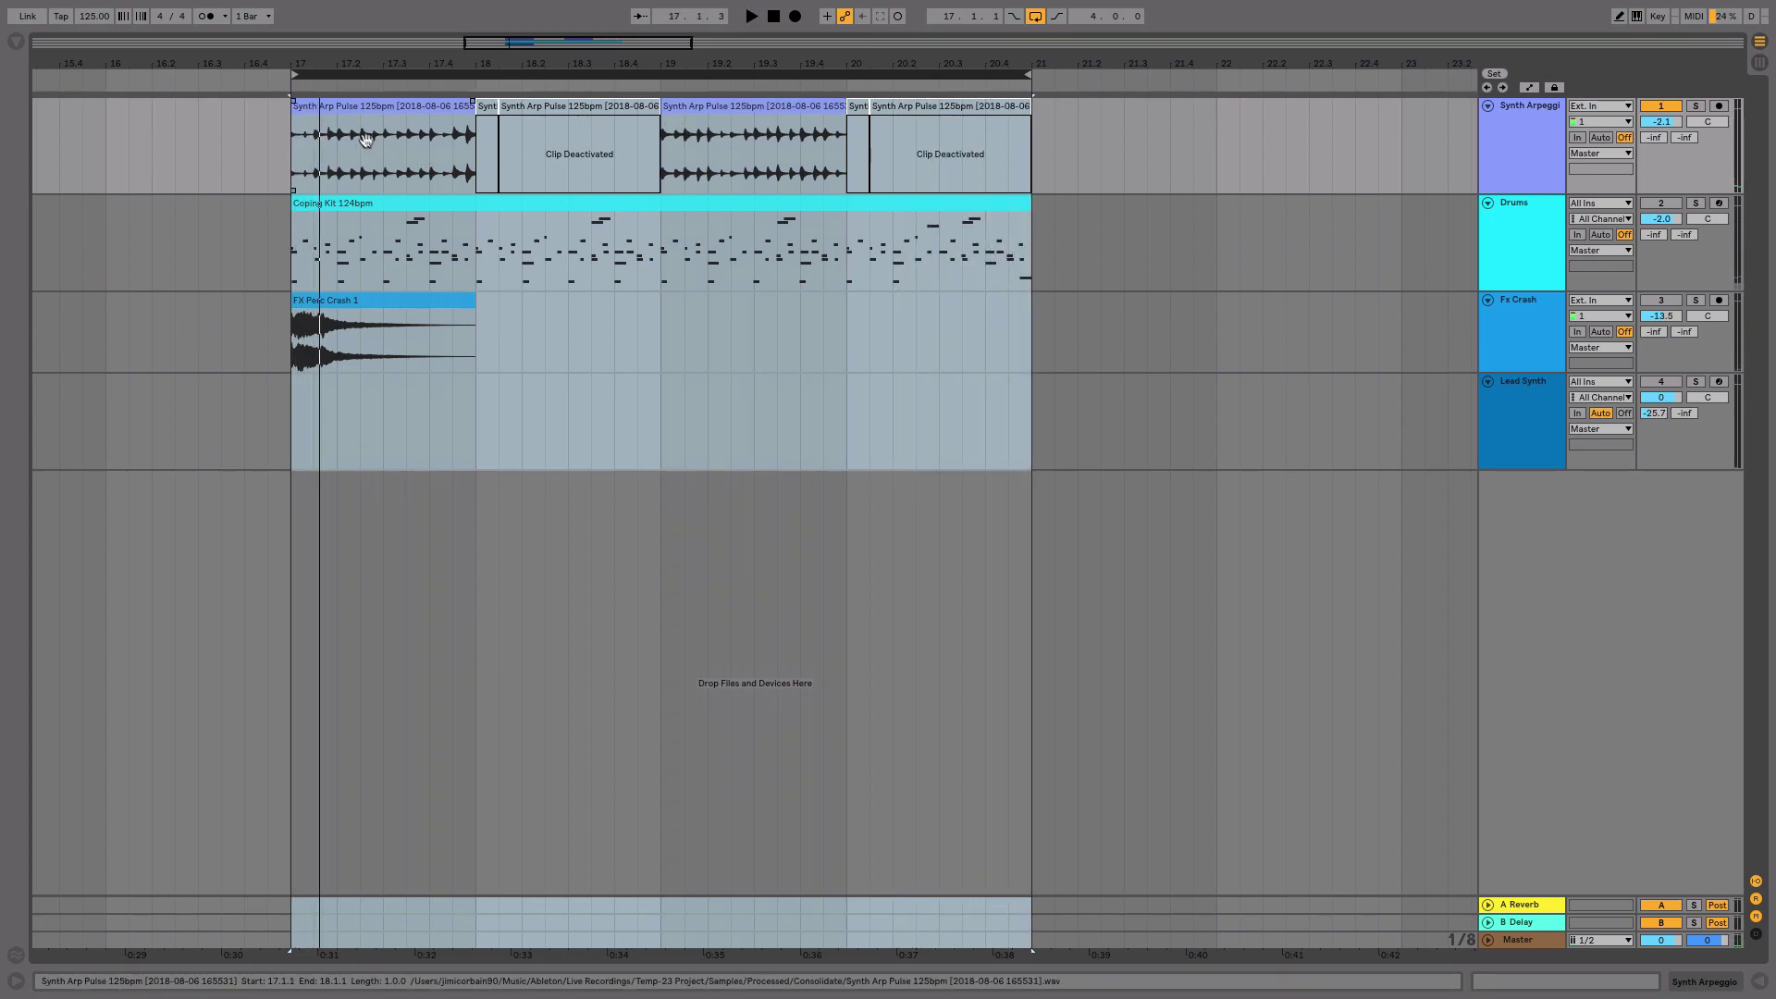
click(1100, 141)
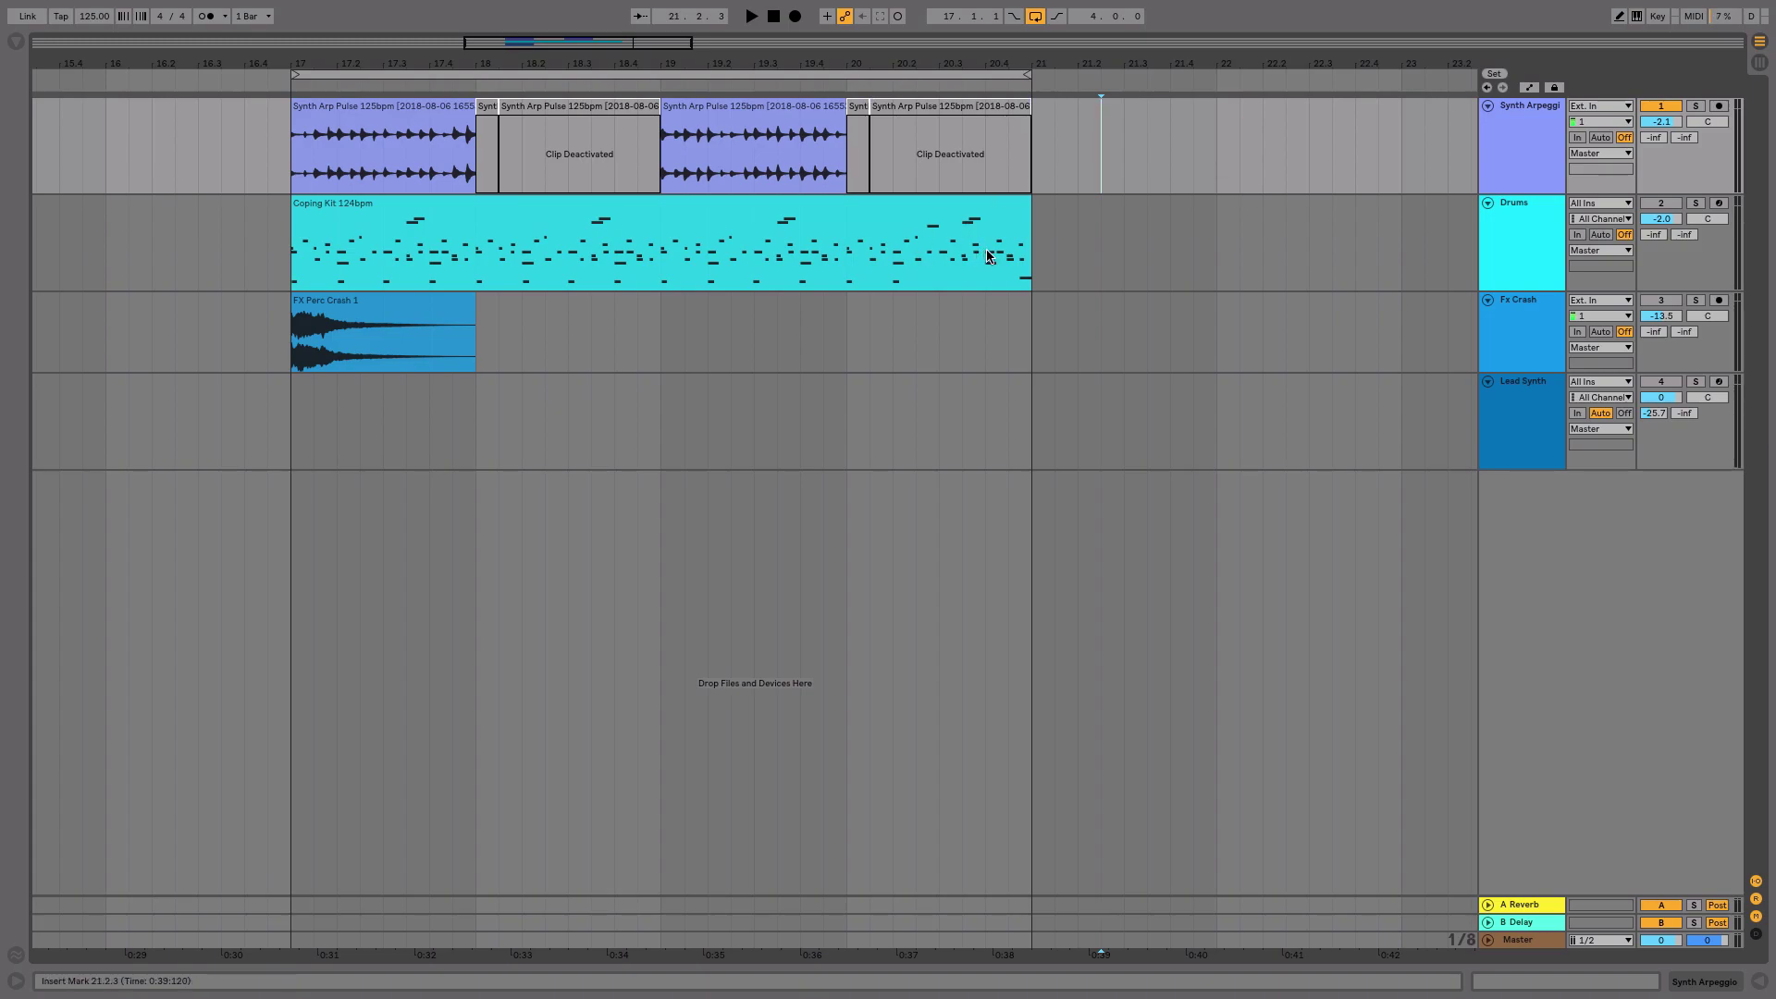
- Deactivate the Drums clip's last beat, from 20.4.1 to bar 21
drag(988, 256, 1027, 261)
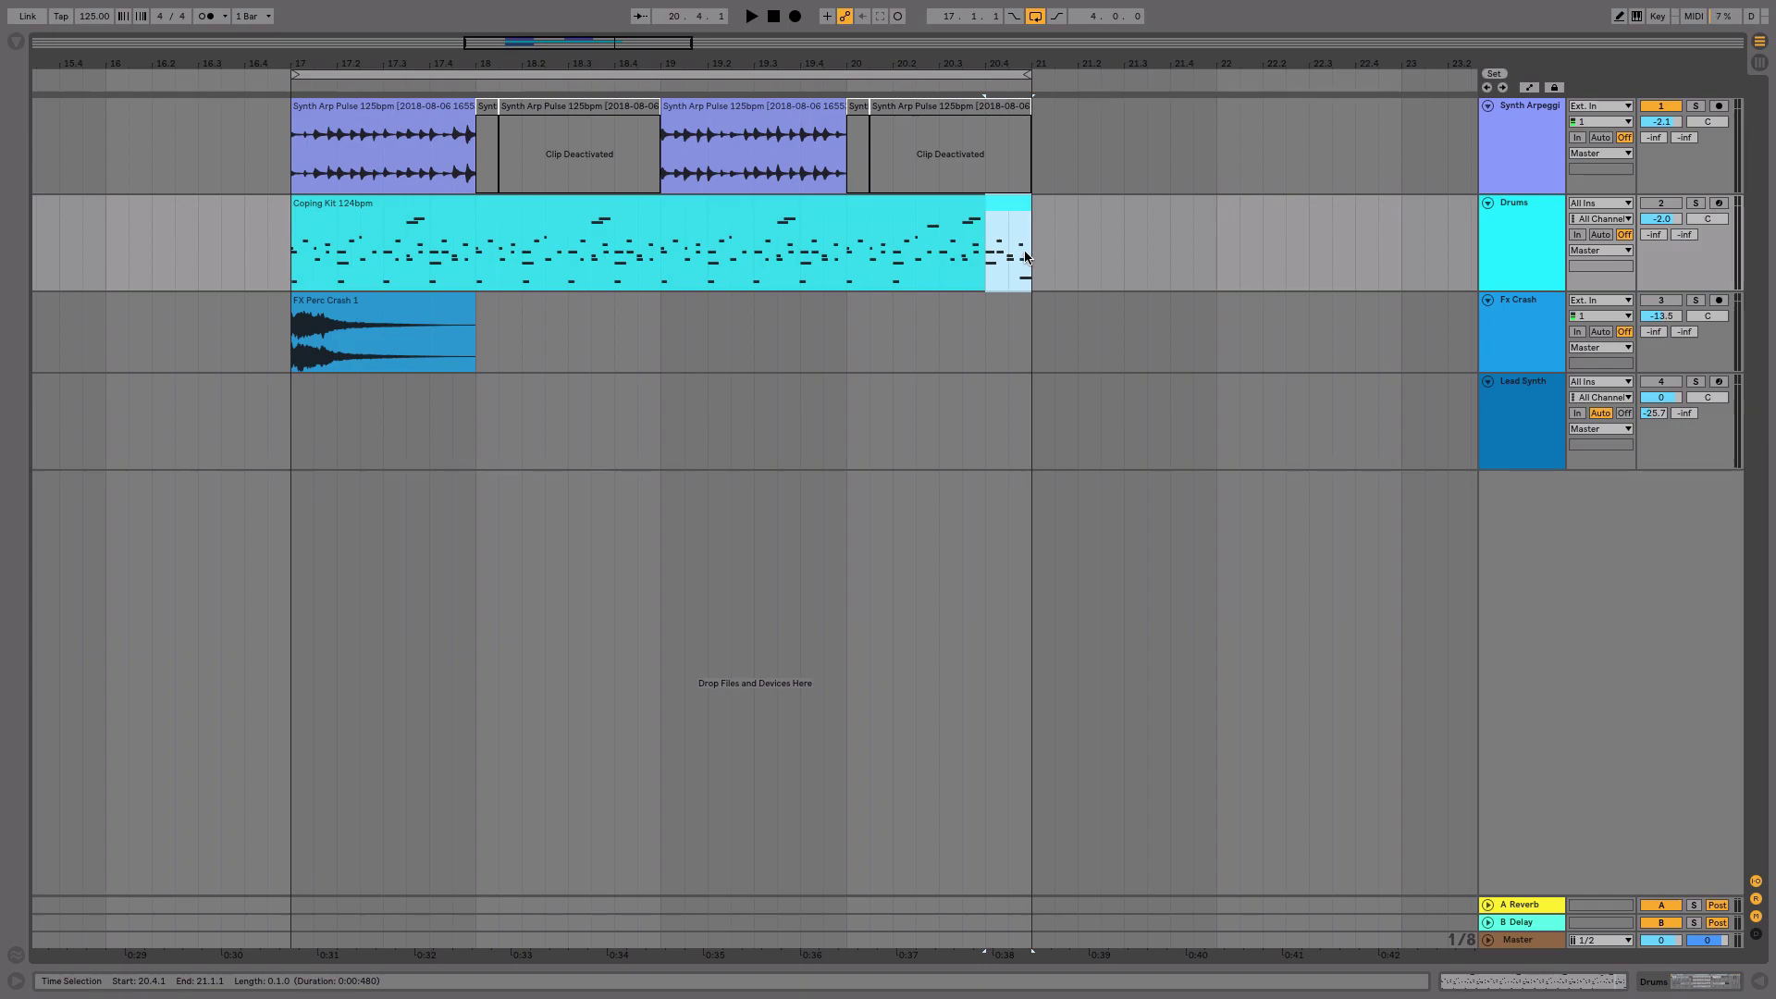
key(0)
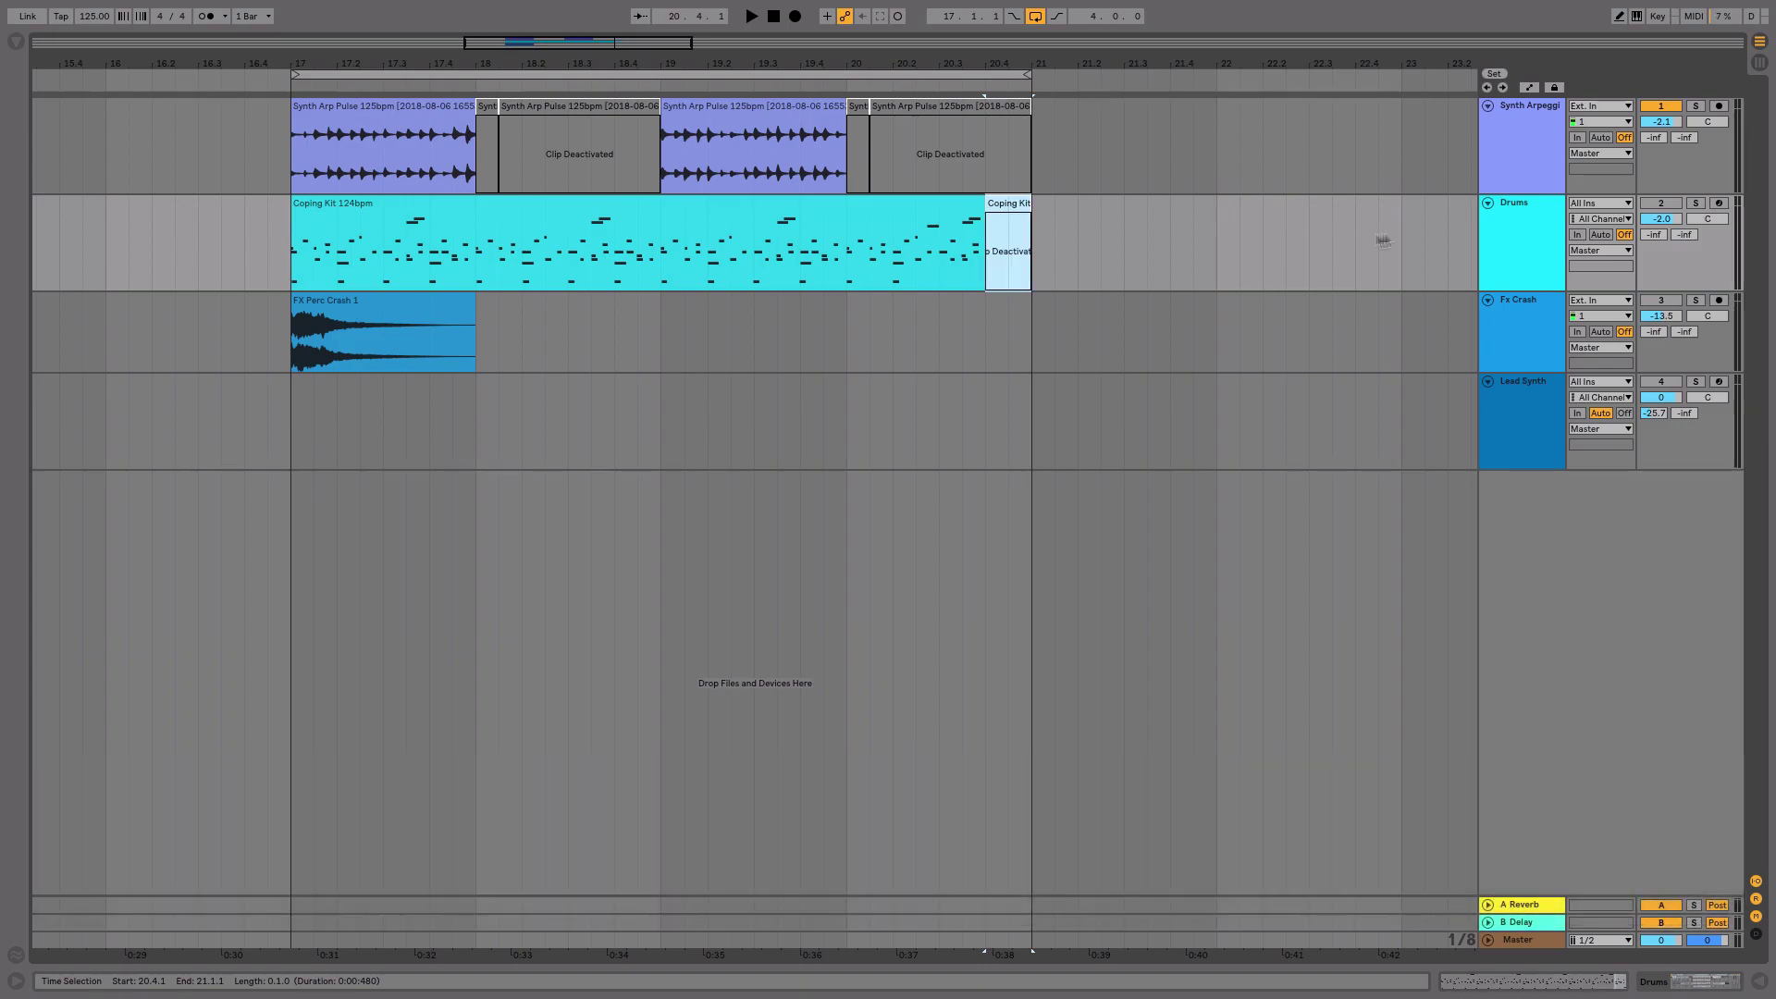
click(1649, 211)
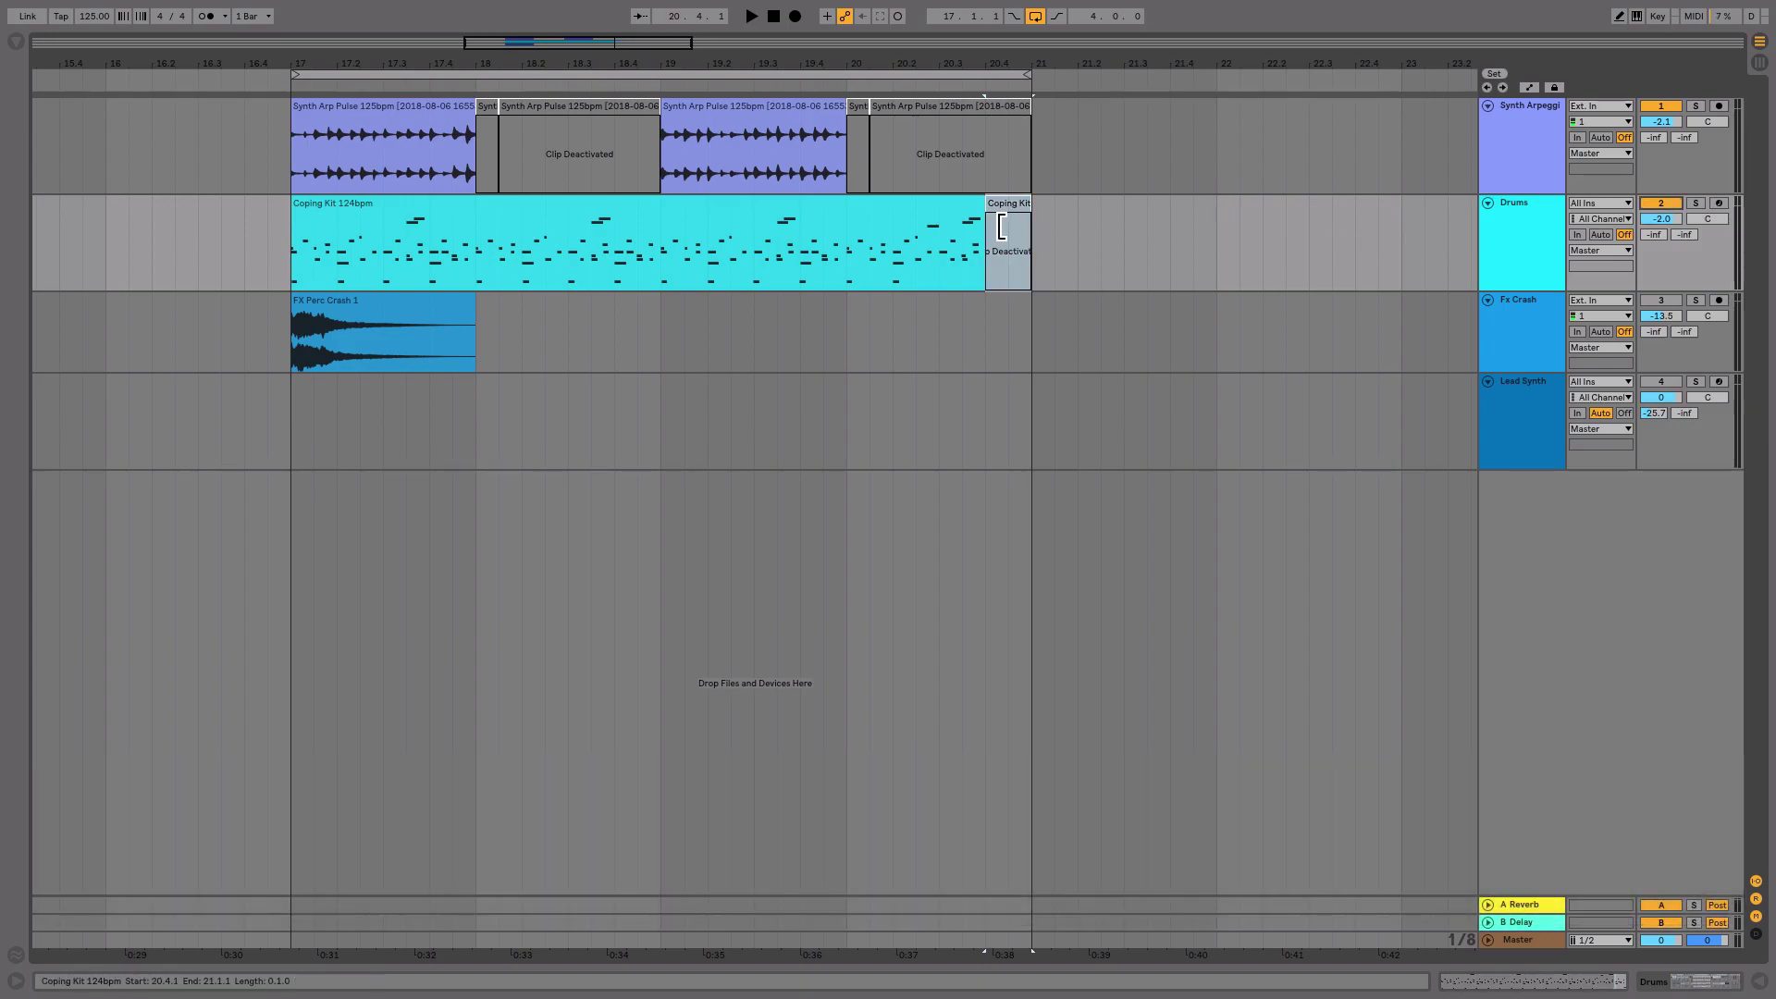
- Loop-play bars 17 to 21 across all tracks, then stop playback
click(769, 76)
key(space)
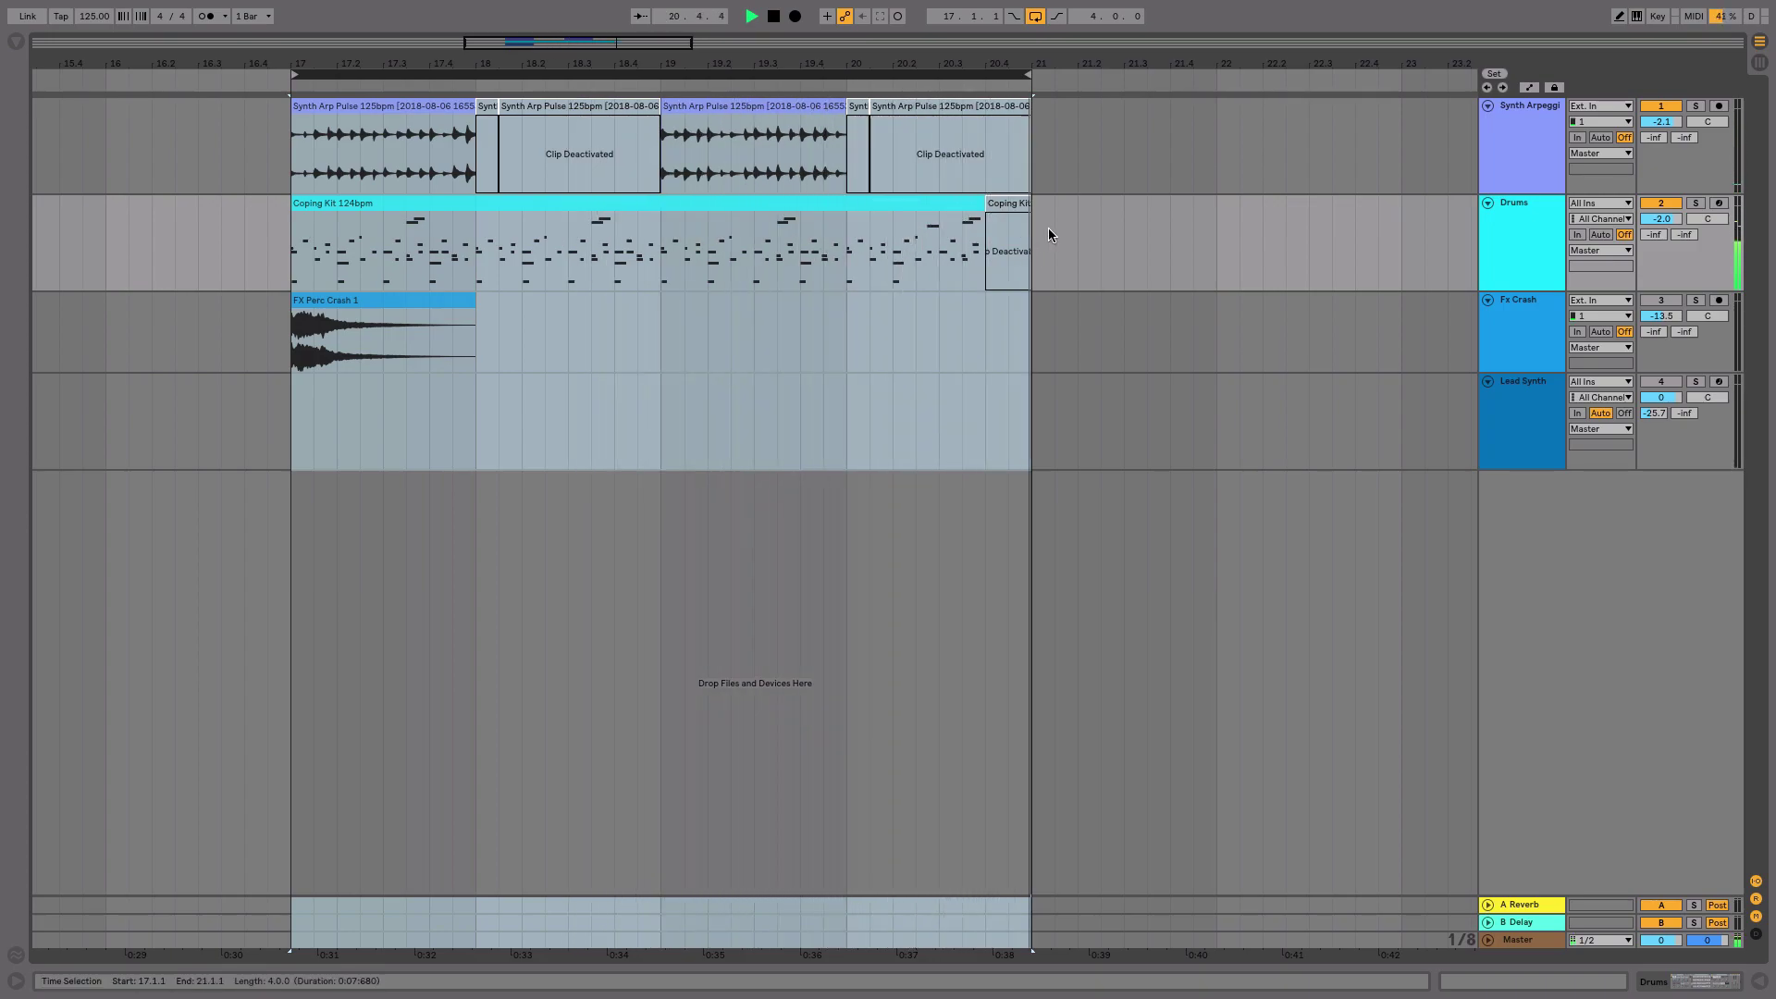
key(space)
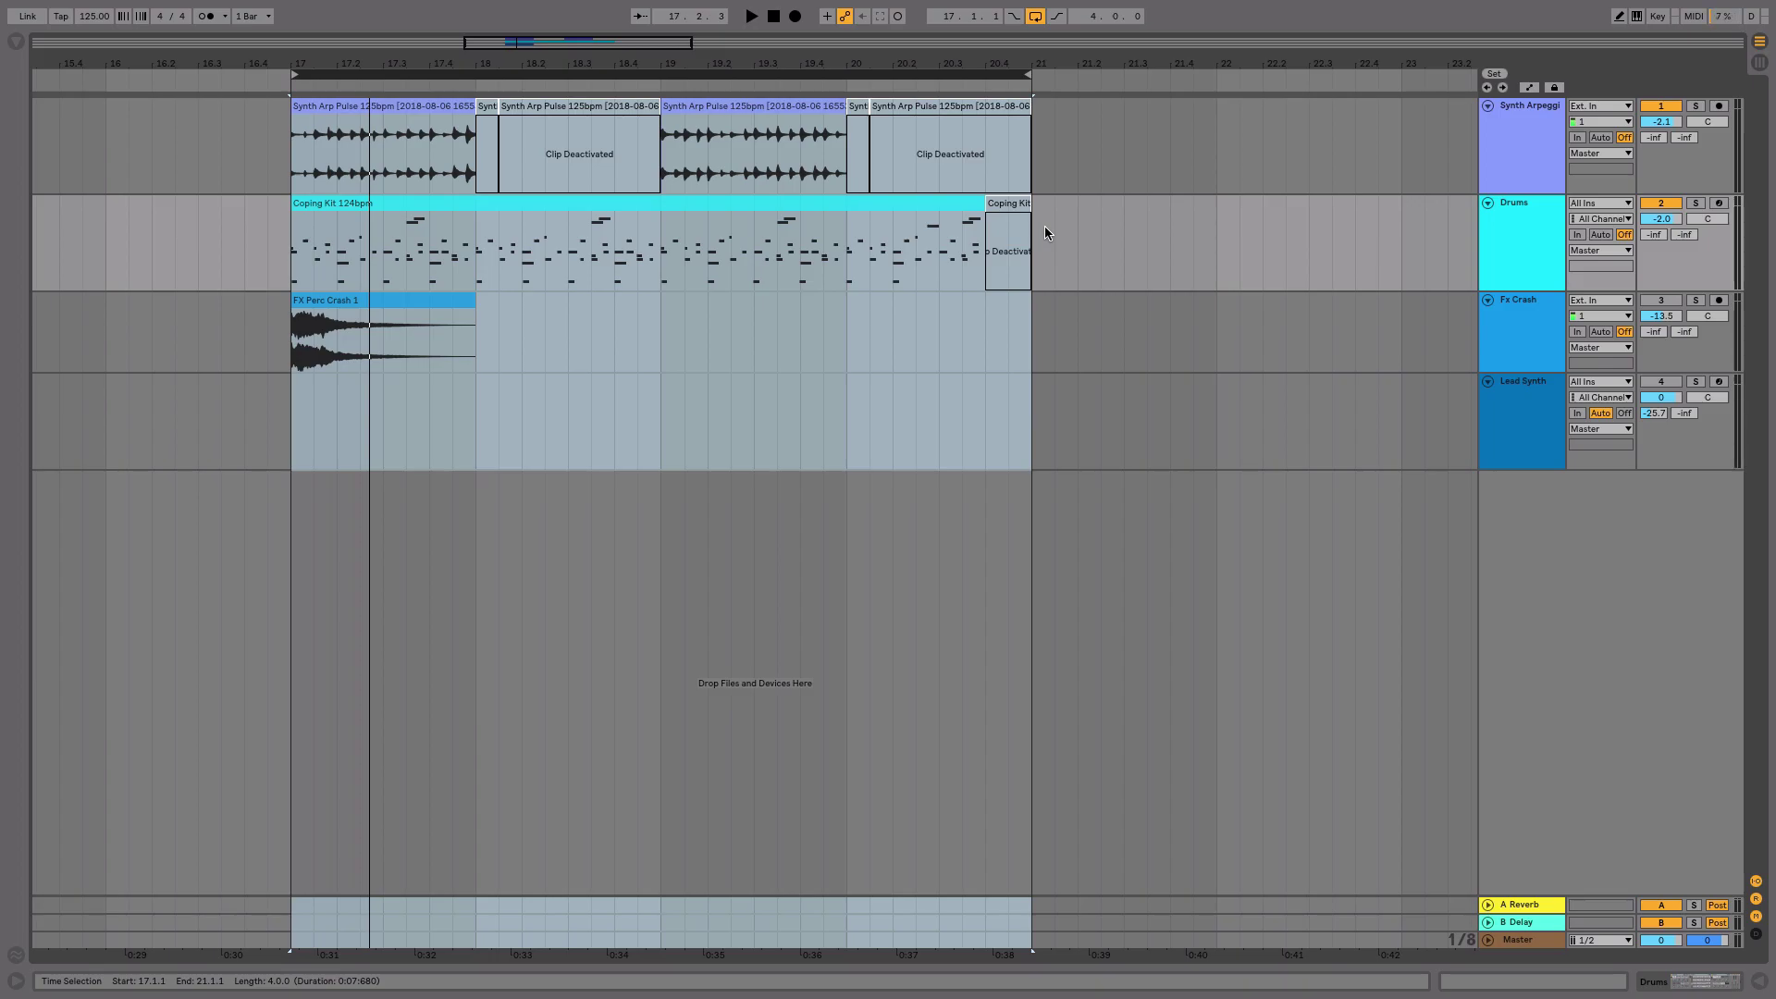
- Open the Coping Kit notes and deactivate the hits at bars 3–3.2 and the two Noise notes near 2.2
double_click(869, 205)
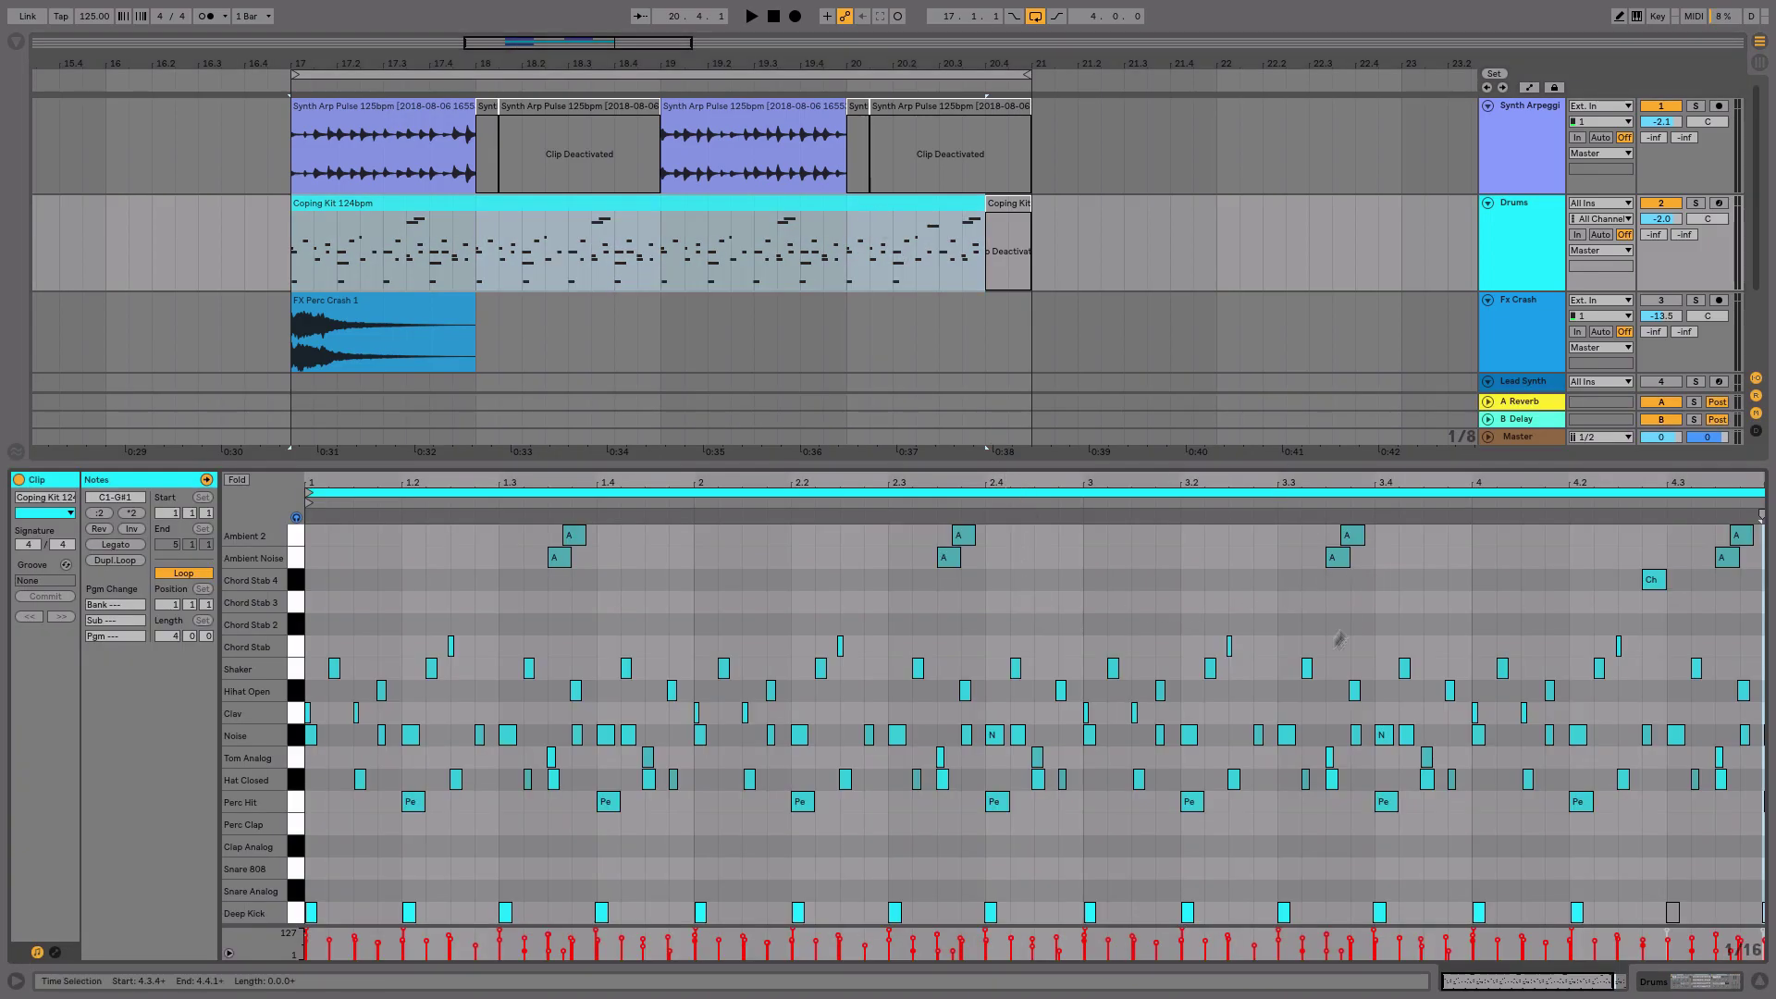
drag(1191, 626, 1082, 783)
key(0)
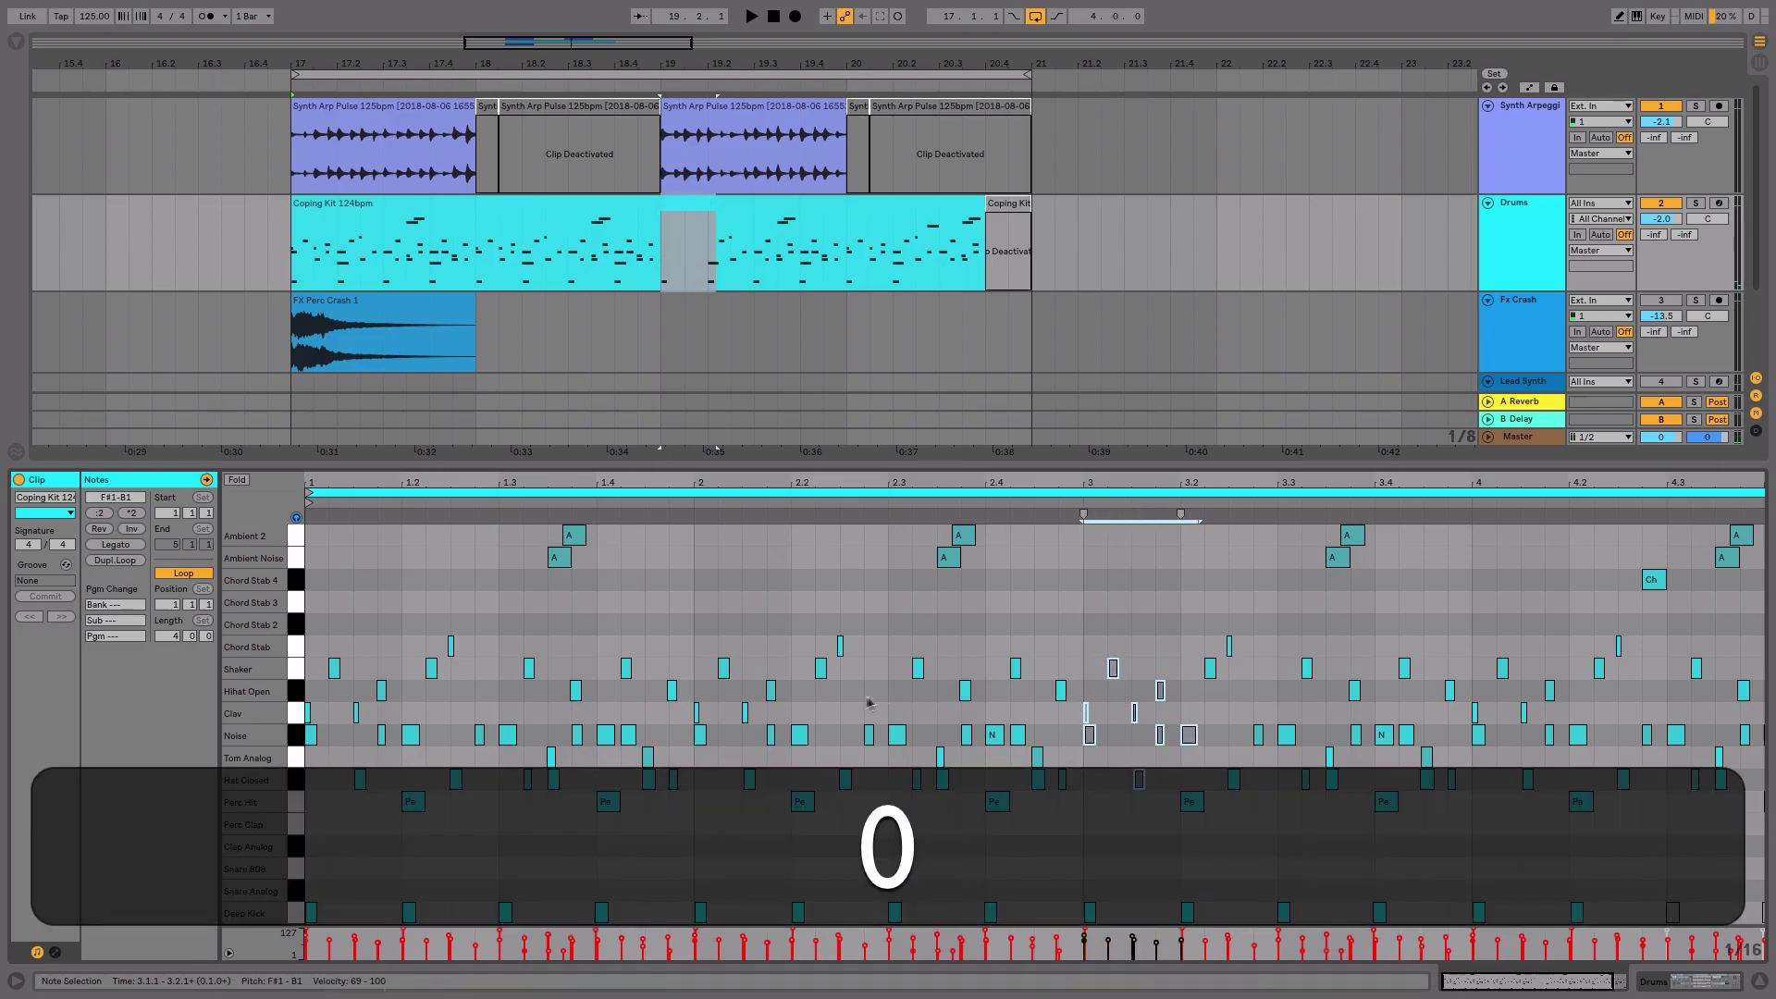
drag(794, 742, 740, 729)
key(0)
- Deactivate the Hihat Open at 1.3.2, the Shaker at 2.1.2 and two Noise notes near 1.2.4
drag(516, 699, 638, 711)
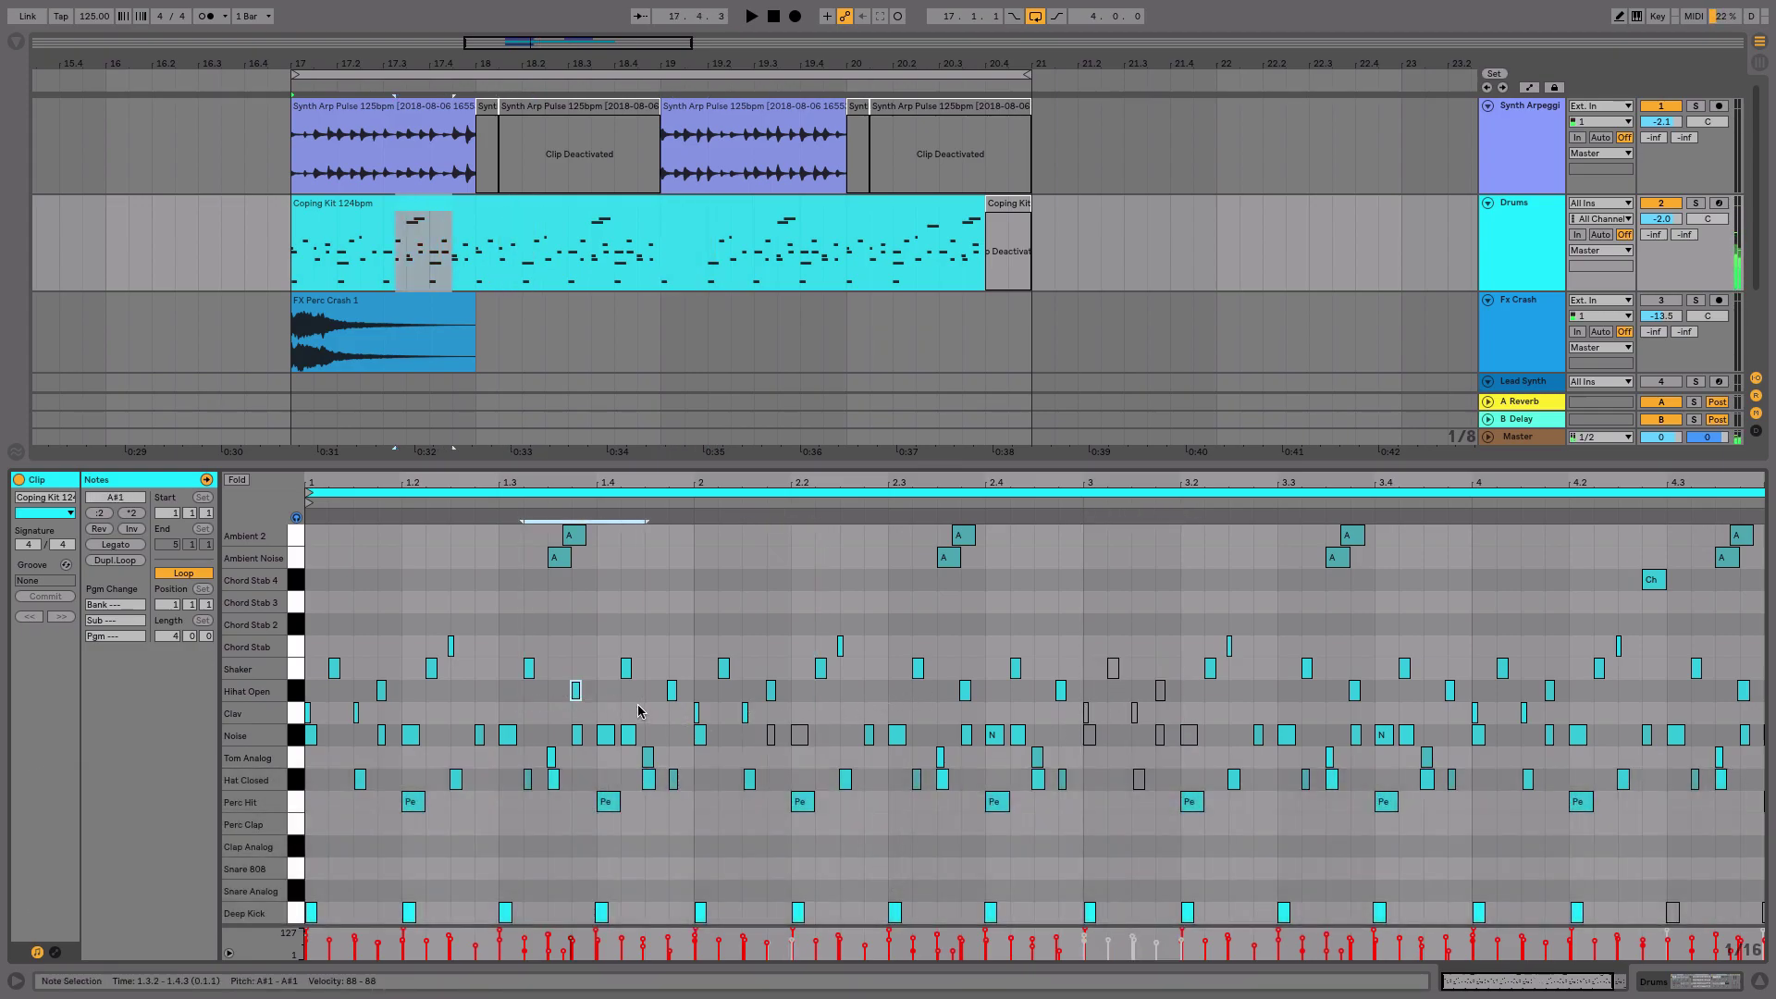
key(0)
drag(703, 645, 759, 689)
key(0)
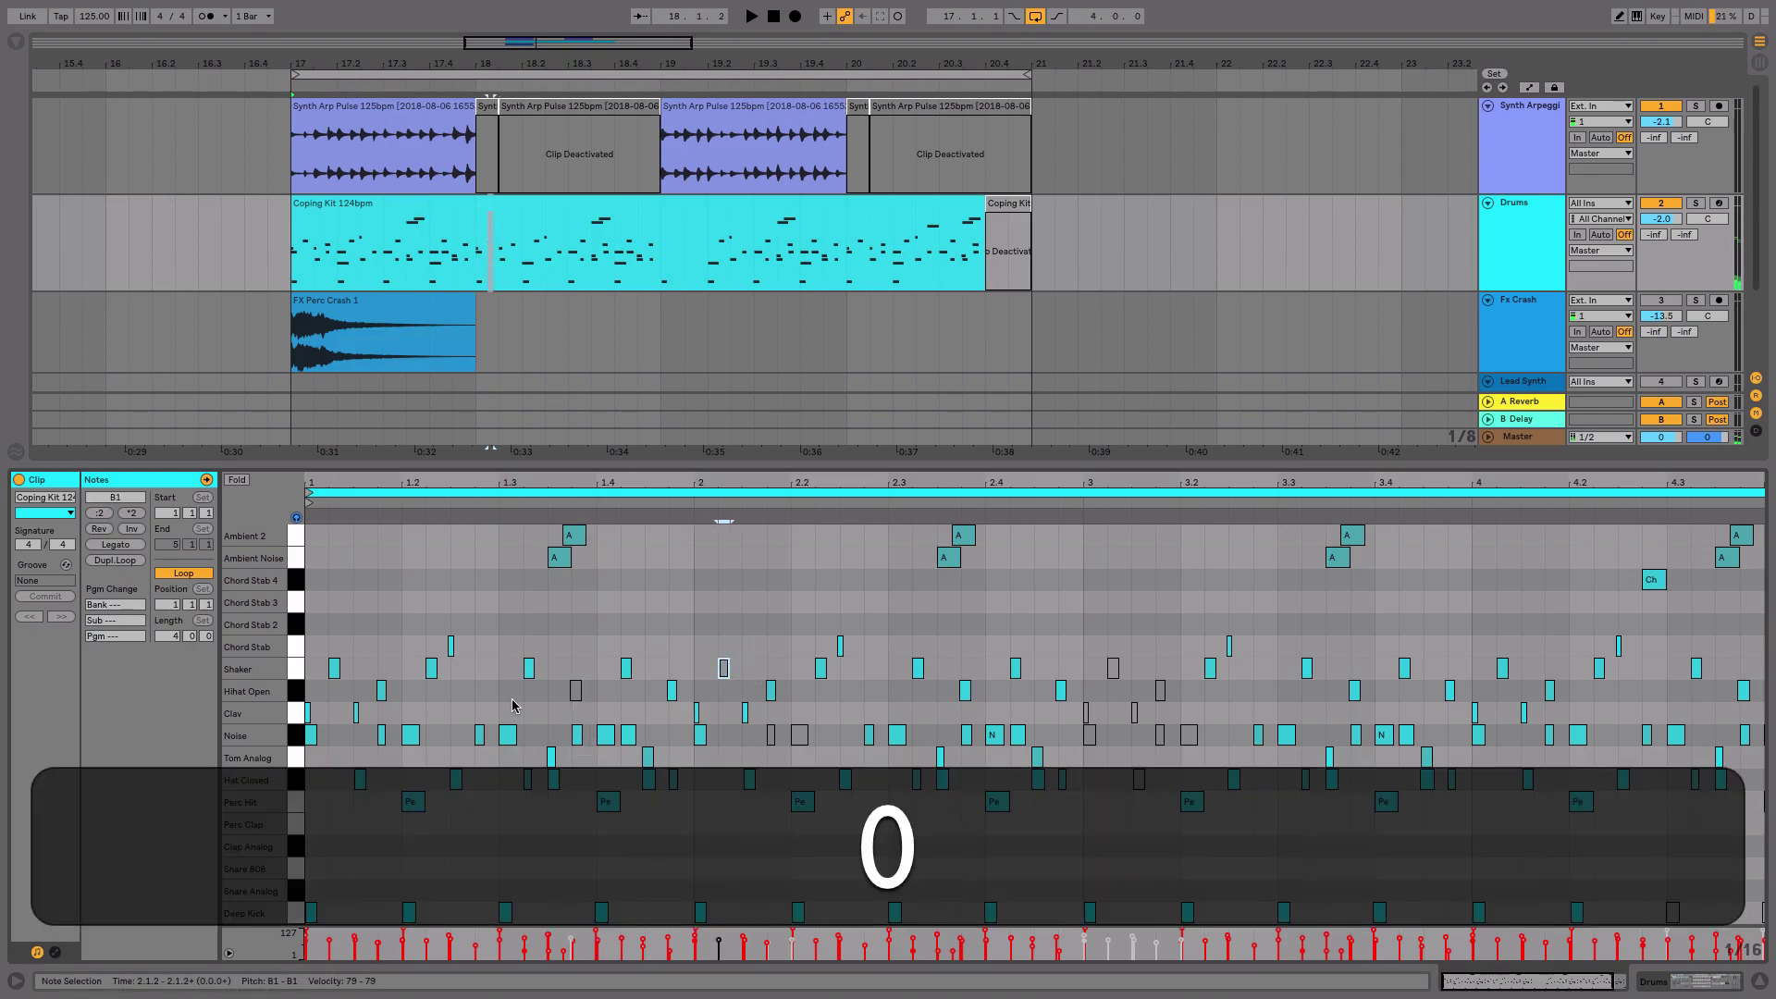
drag(513, 706, 467, 745)
key(0)
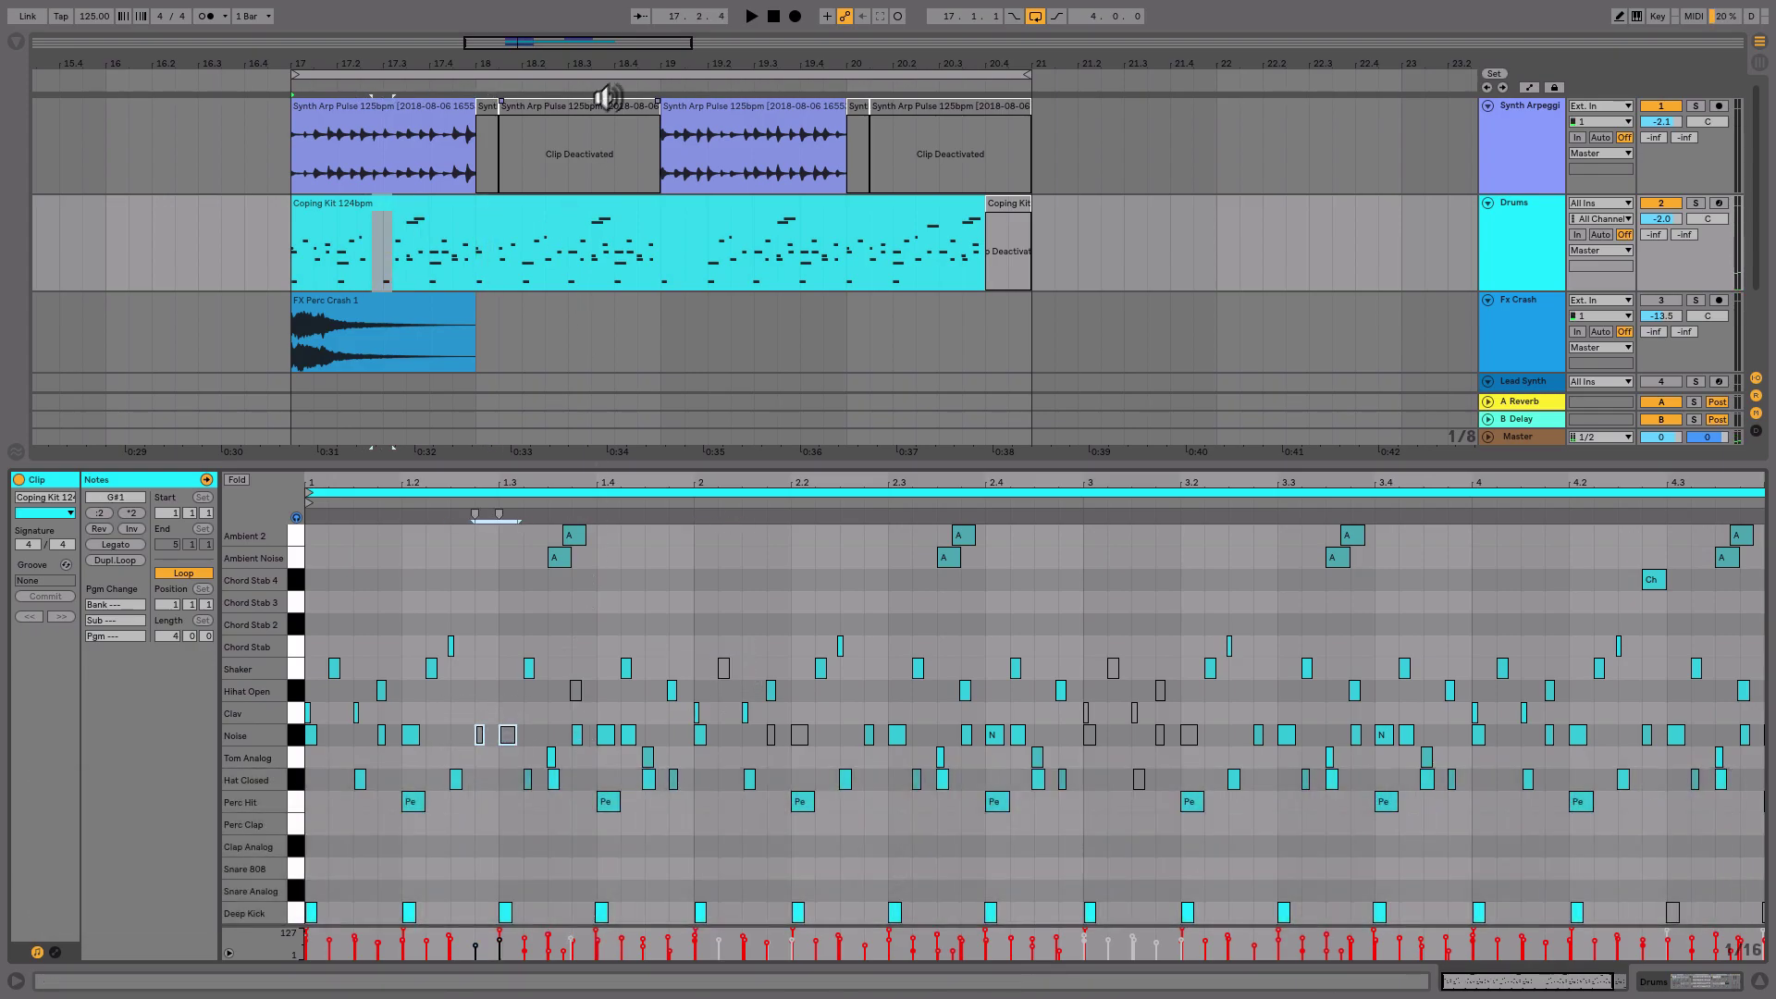
- Play the bars 17–21 loop and bring the Coping Kit clip's notes back into view
click(616, 75)
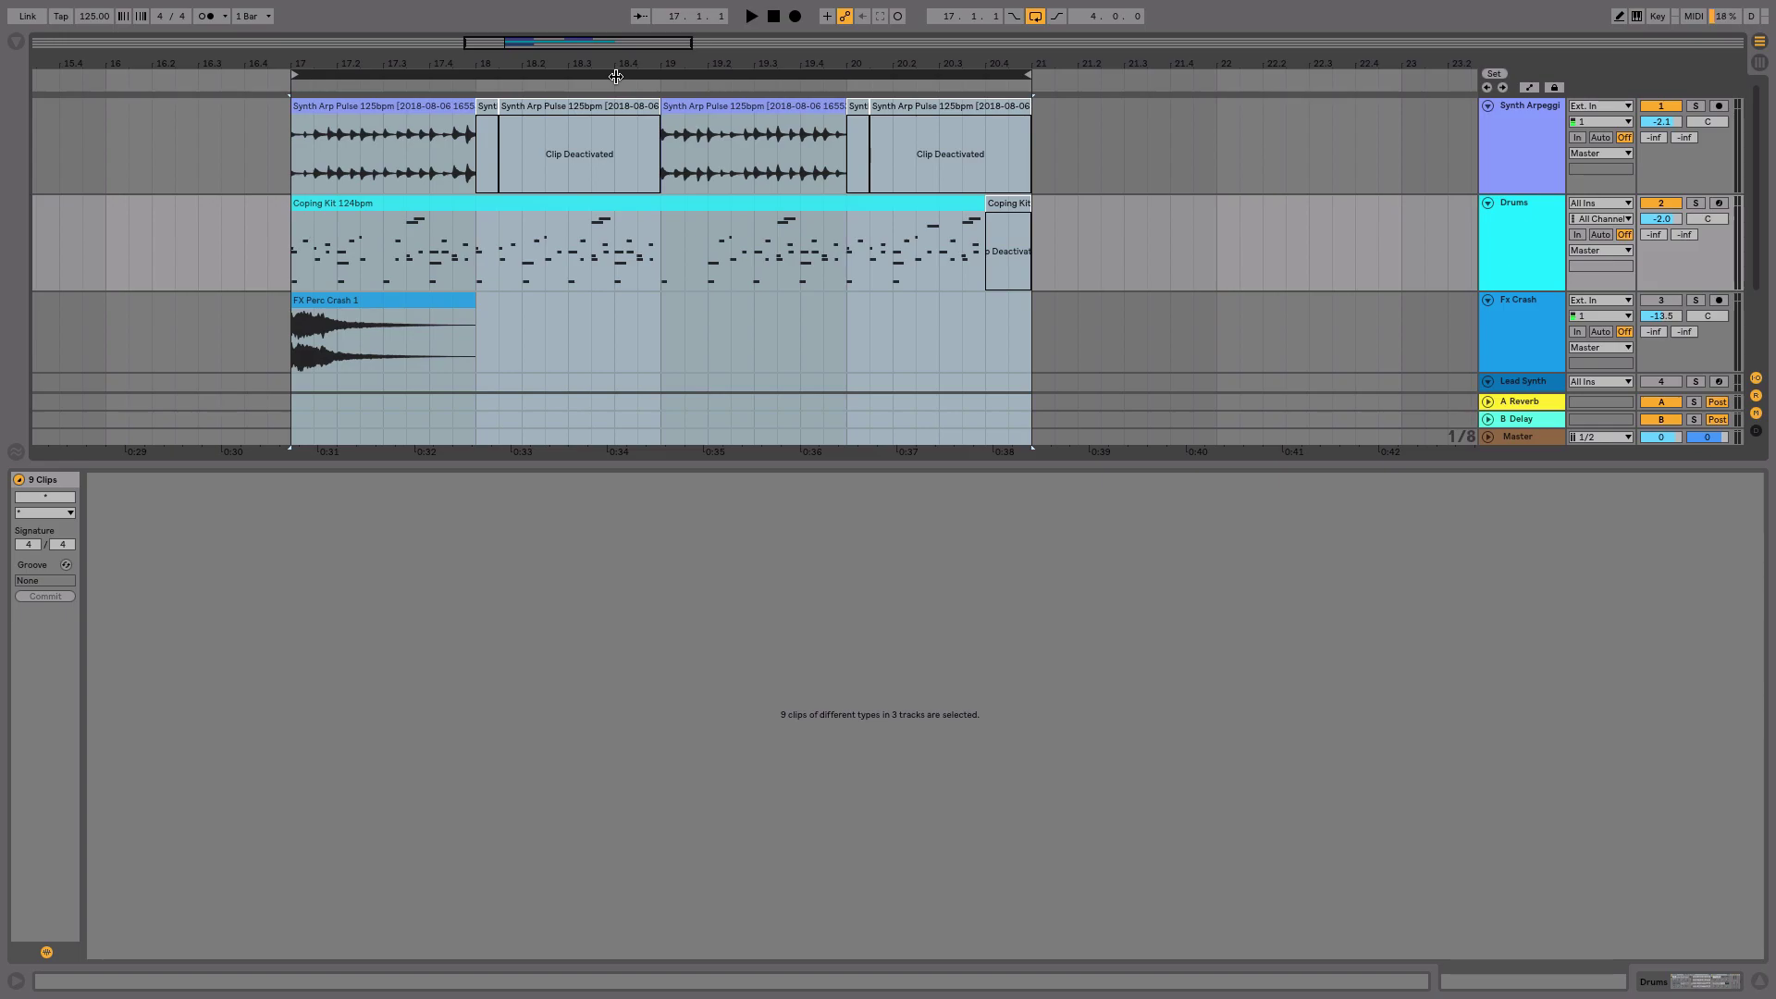
key(space)
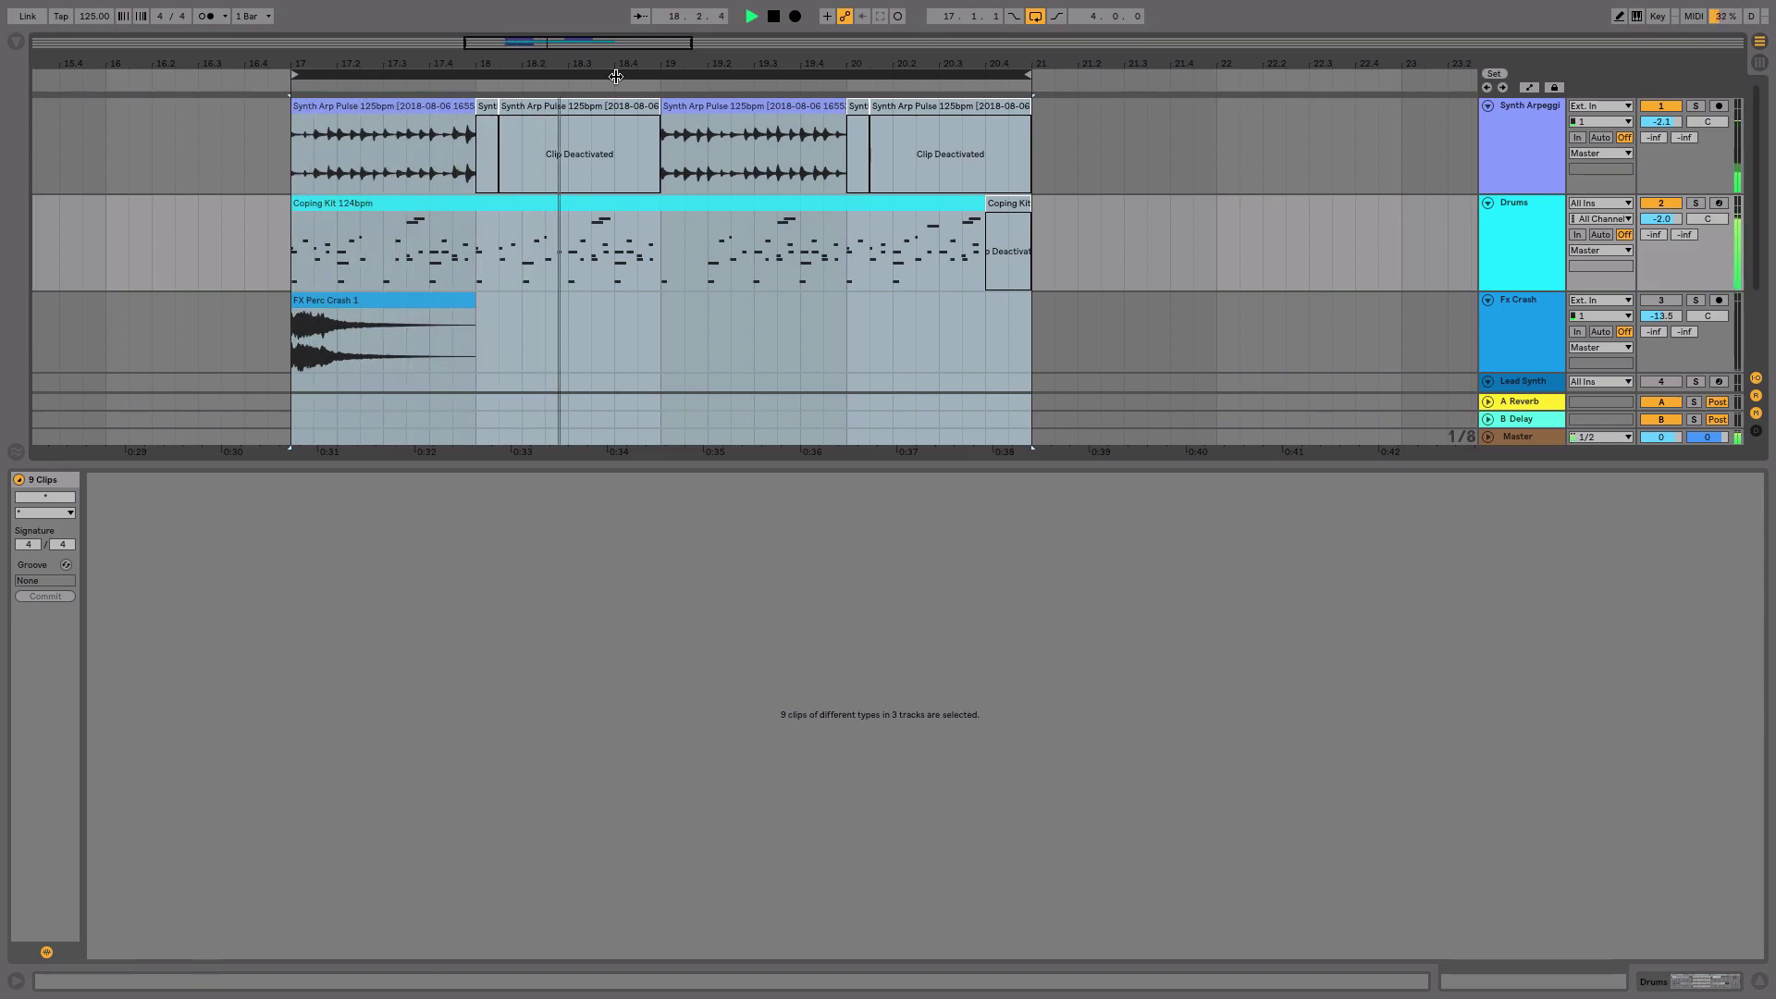
click(656, 203)
click(656, 204)
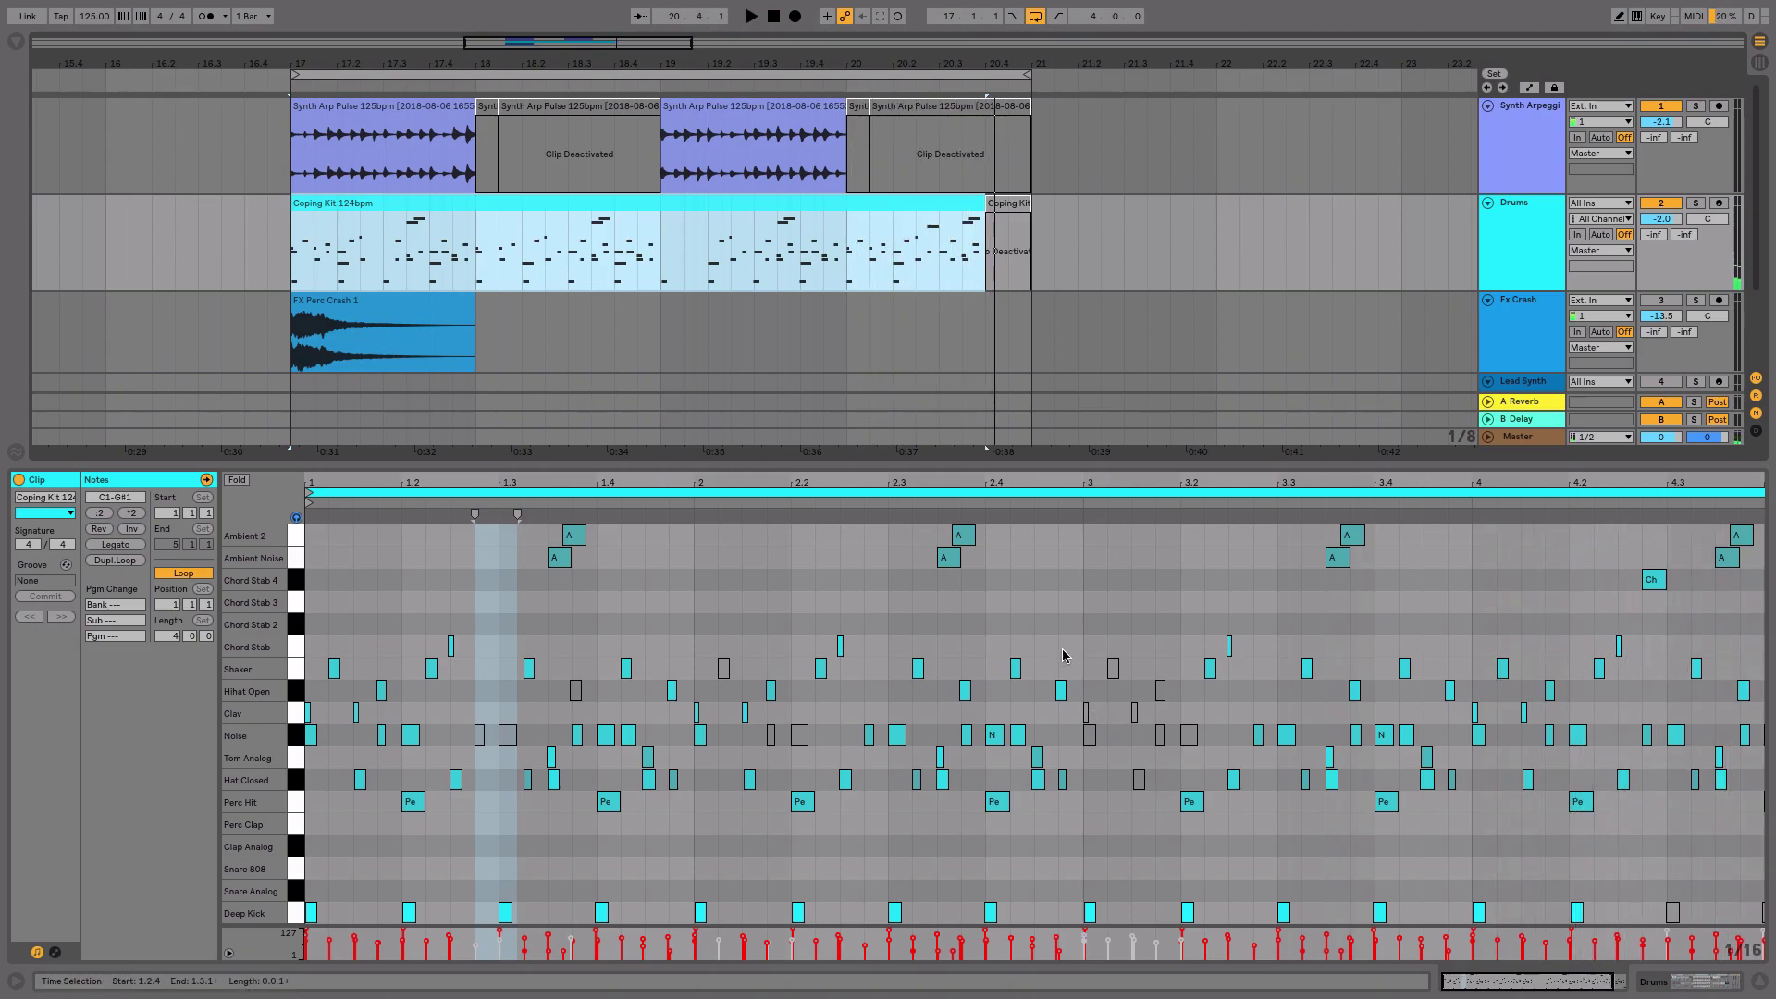
- Reactivate the Noise note near bar 3.2 in the Coping Kit clip
click(1114, 668)
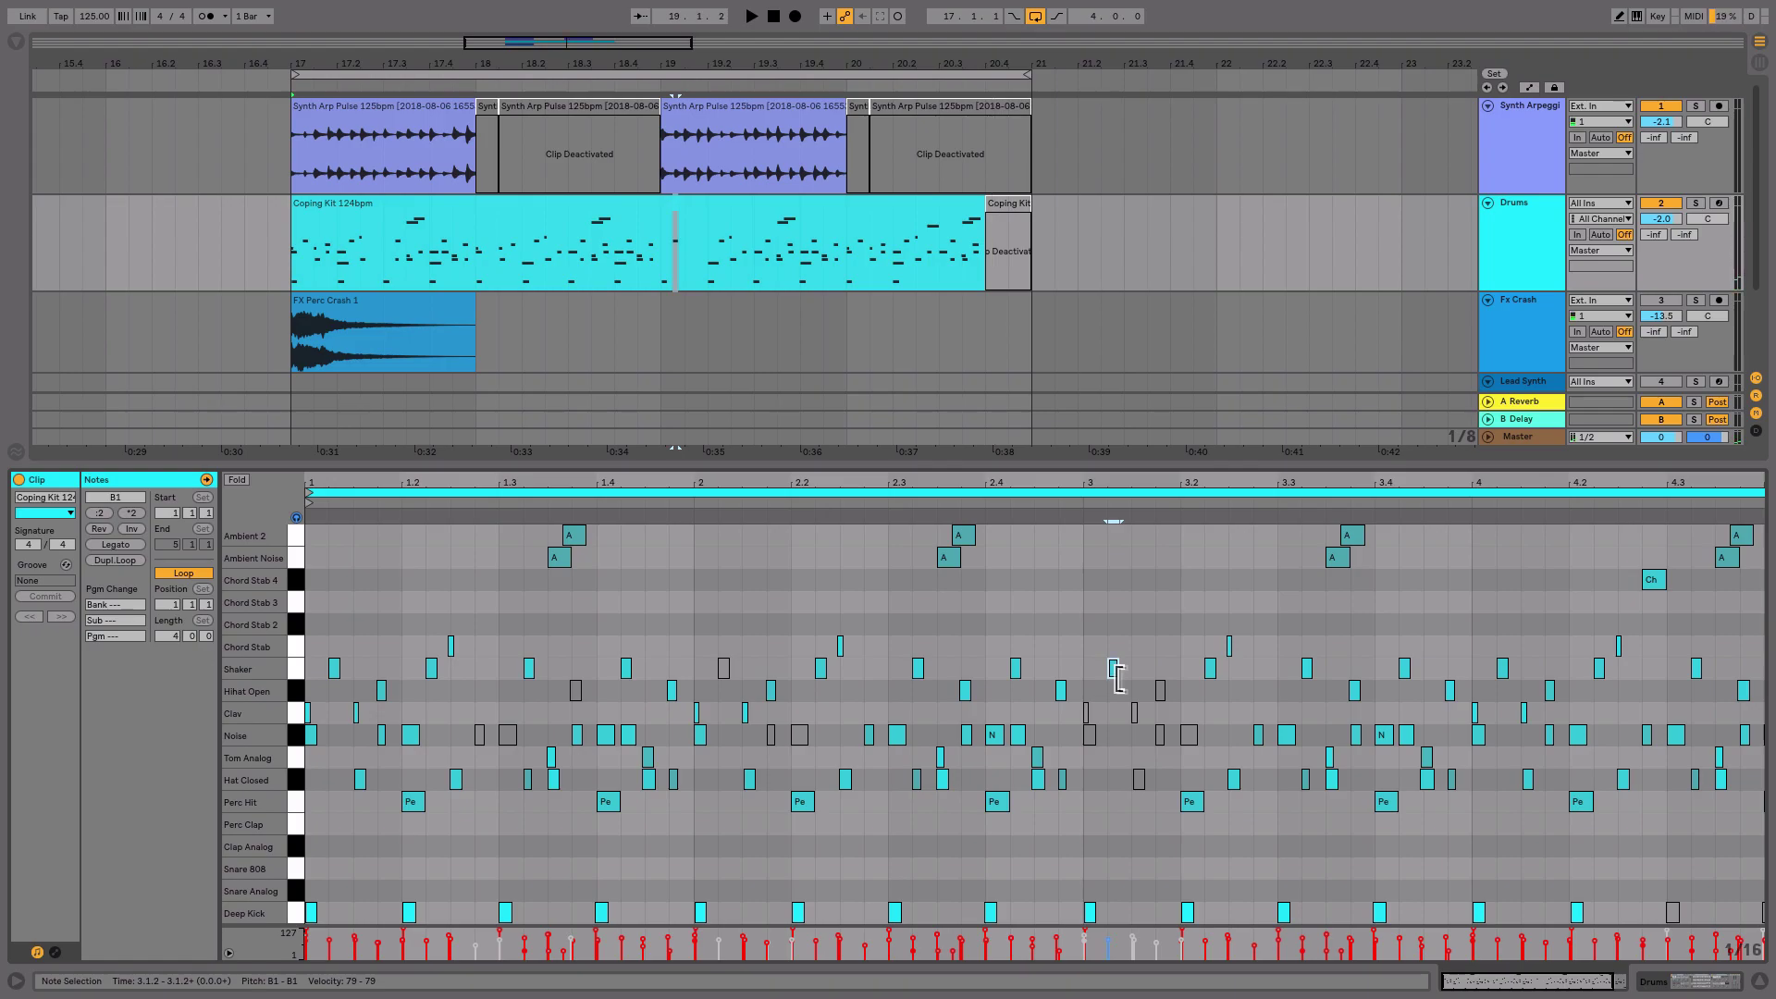
click(1191, 737)
key(0)
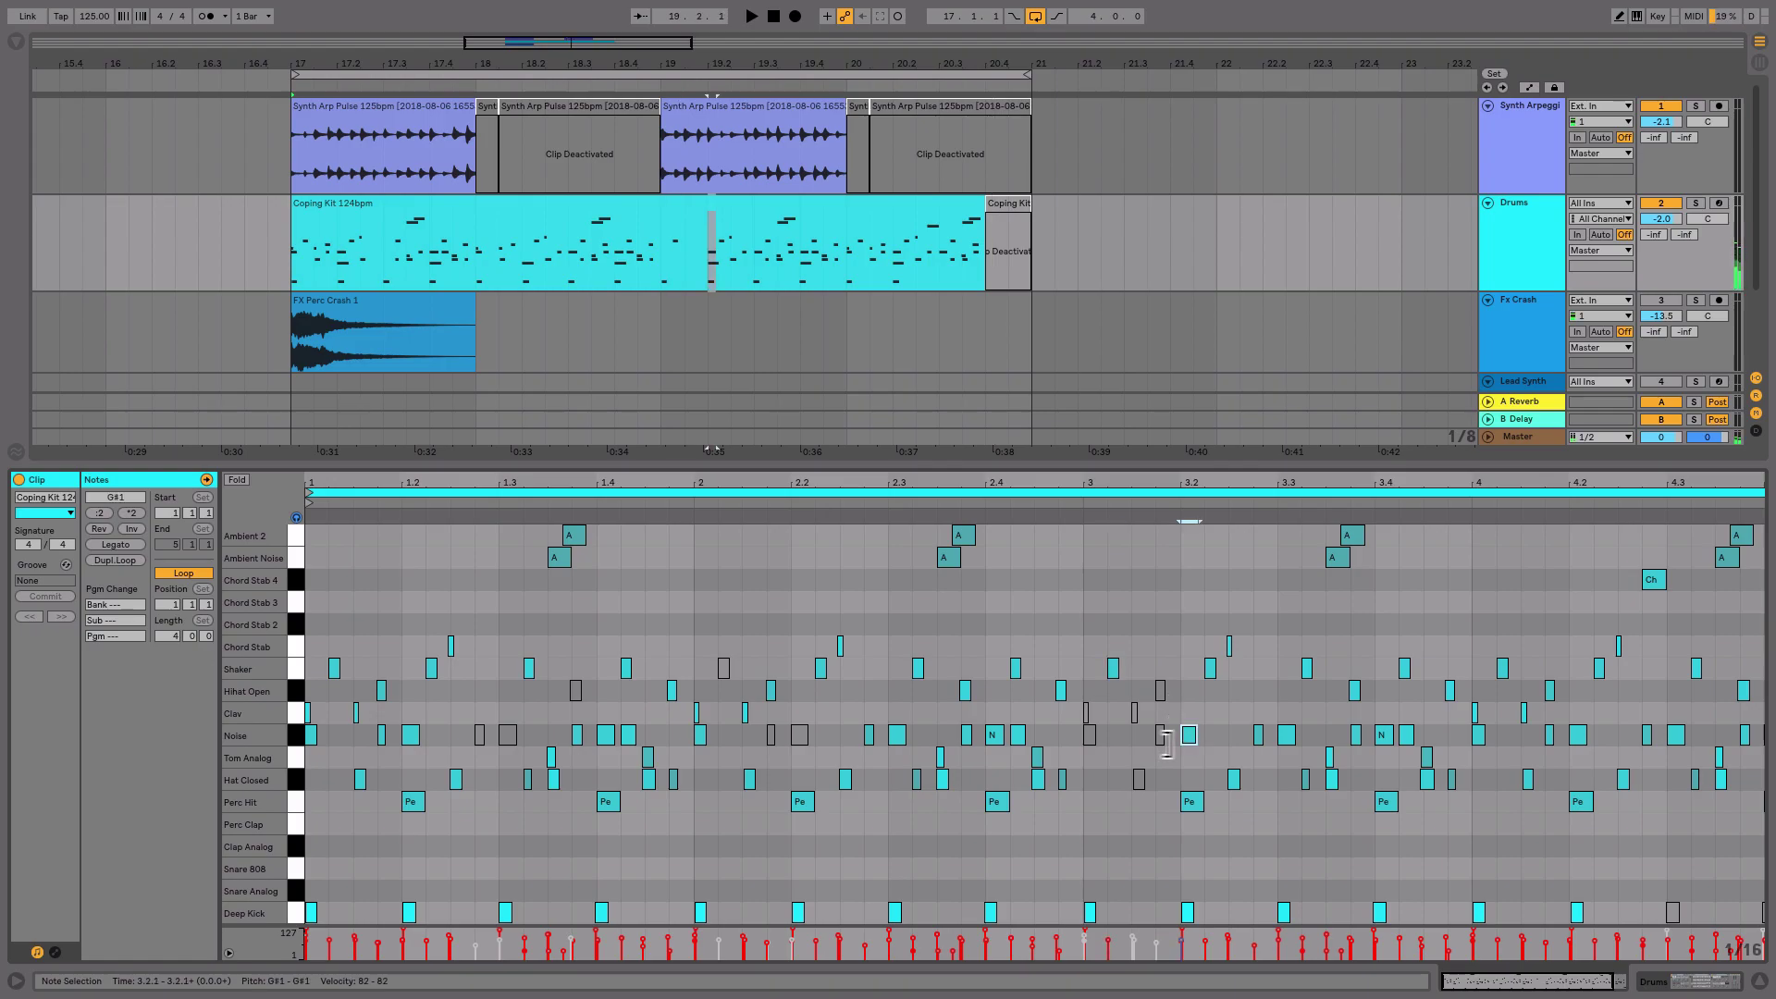
click(1090, 735)
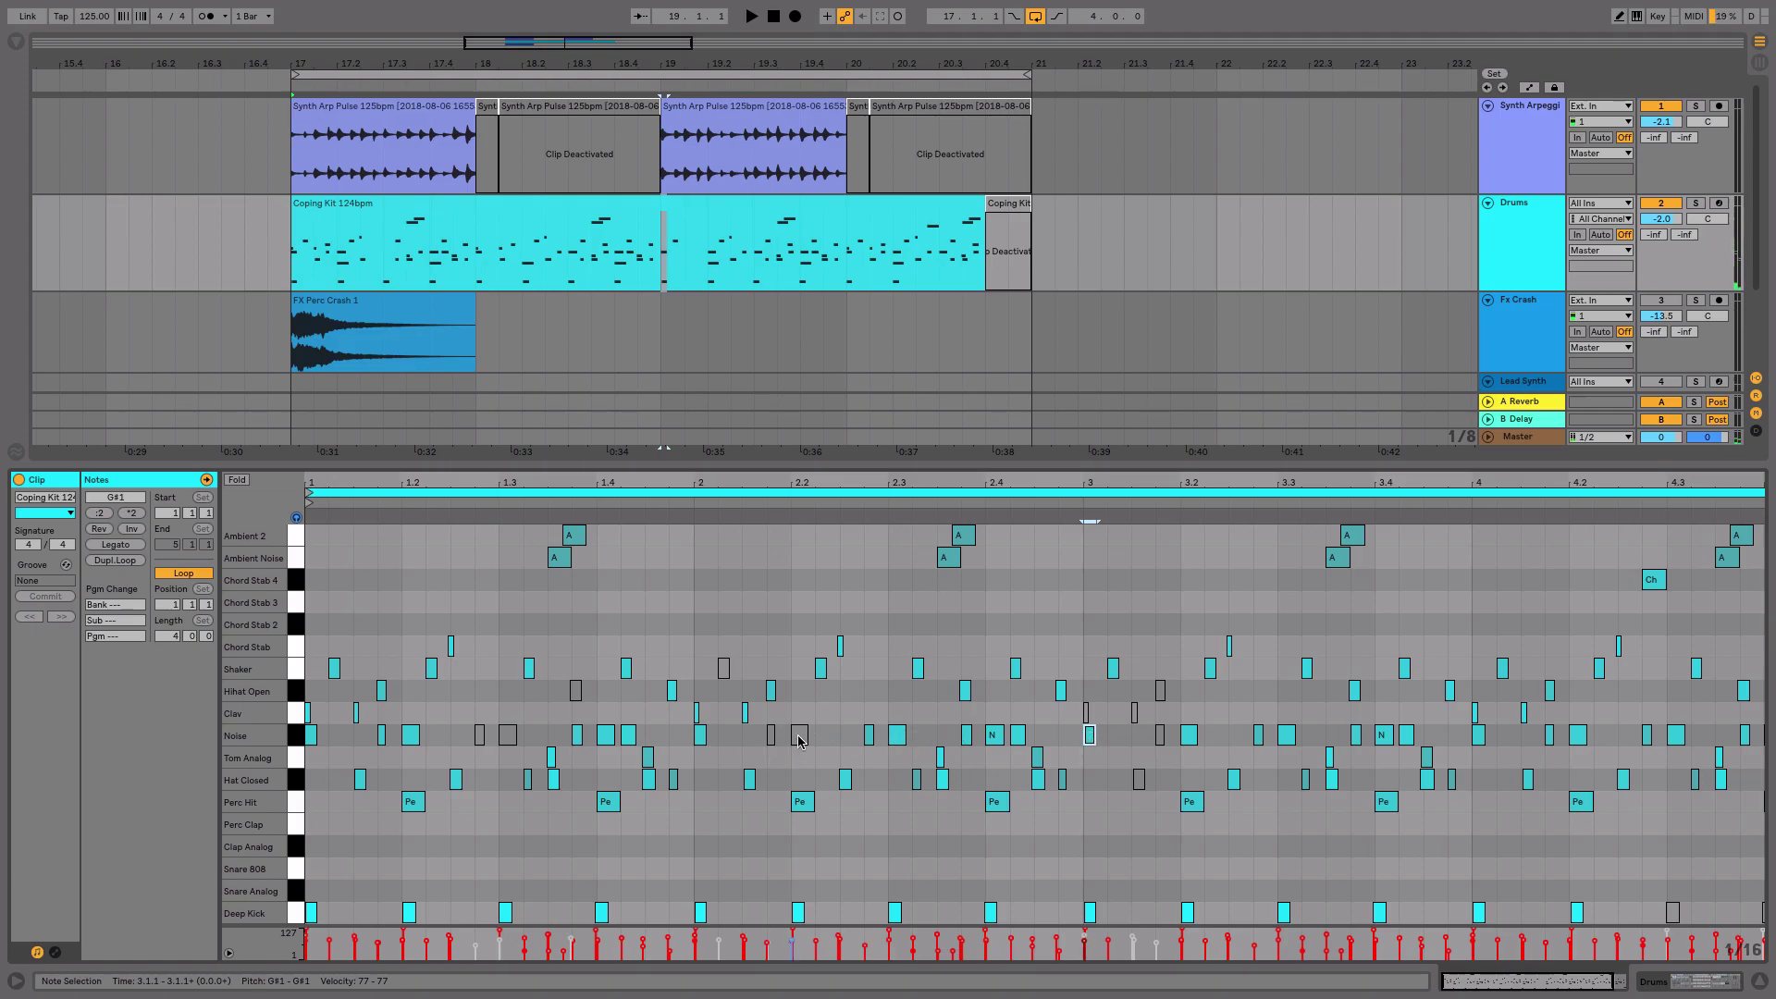
- Reactivate the Shaker note at 2.1.2 and Noise note at 1.3.1, then switch to Session View
click(724, 668)
key(0)
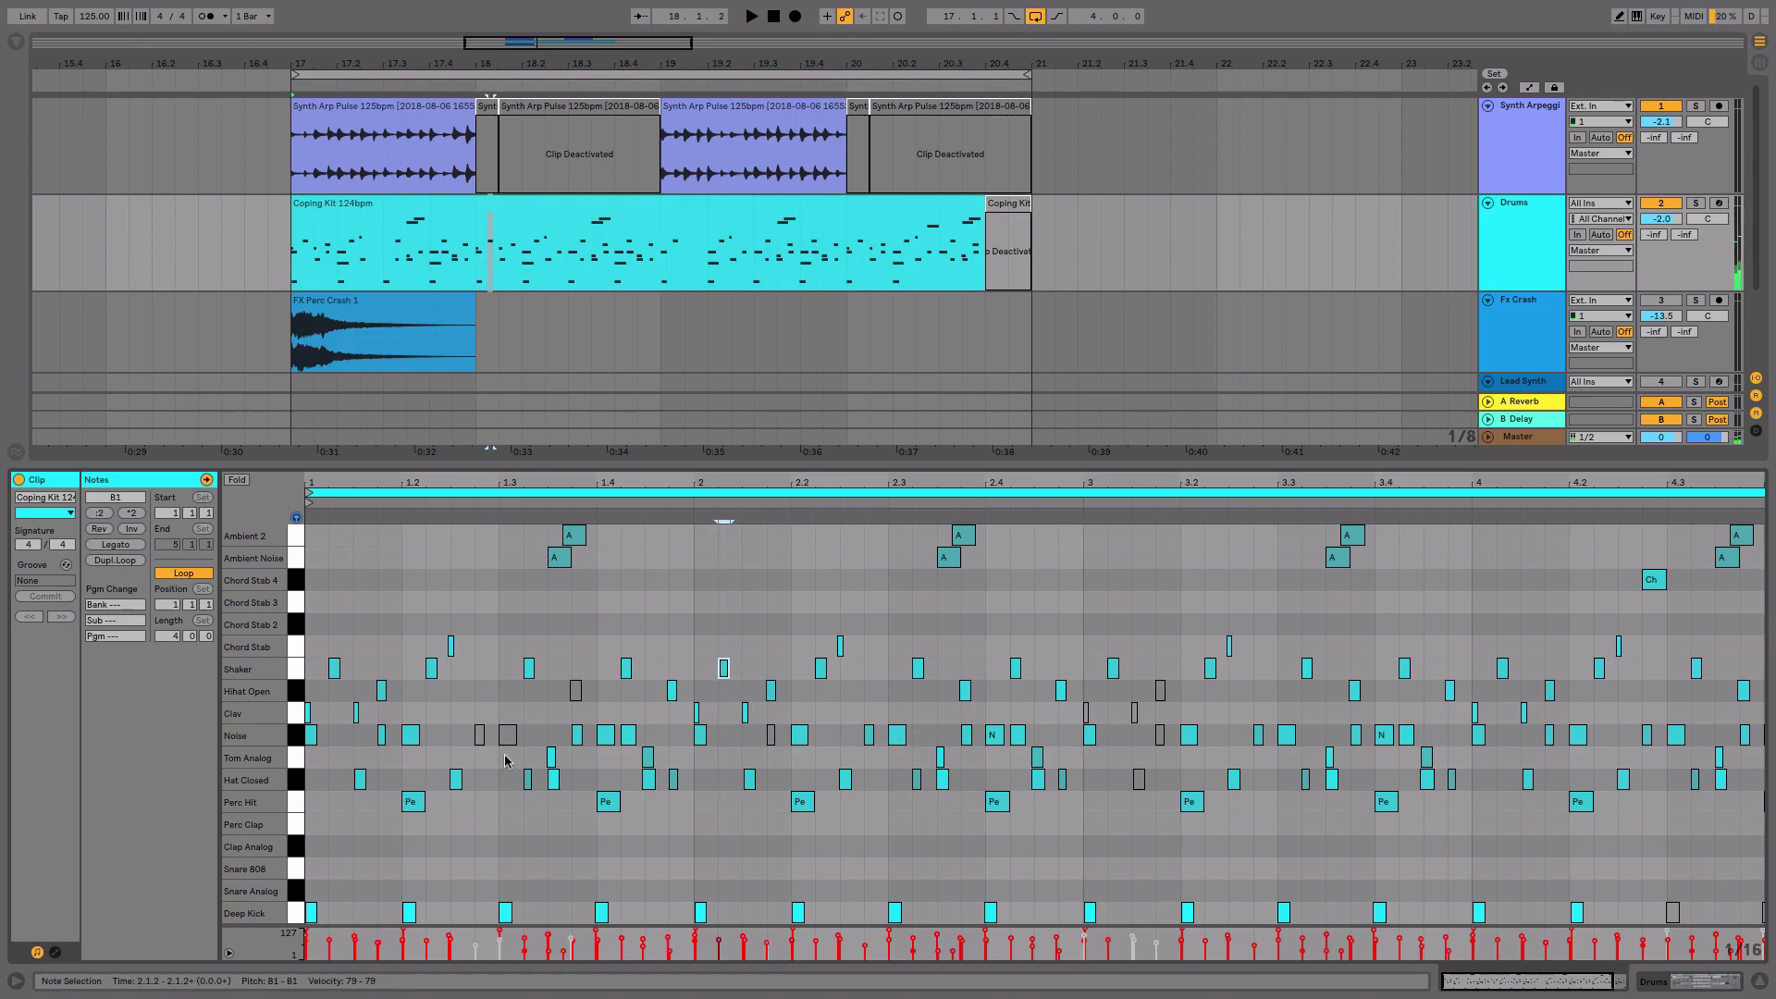
click(507, 735)
key(0)
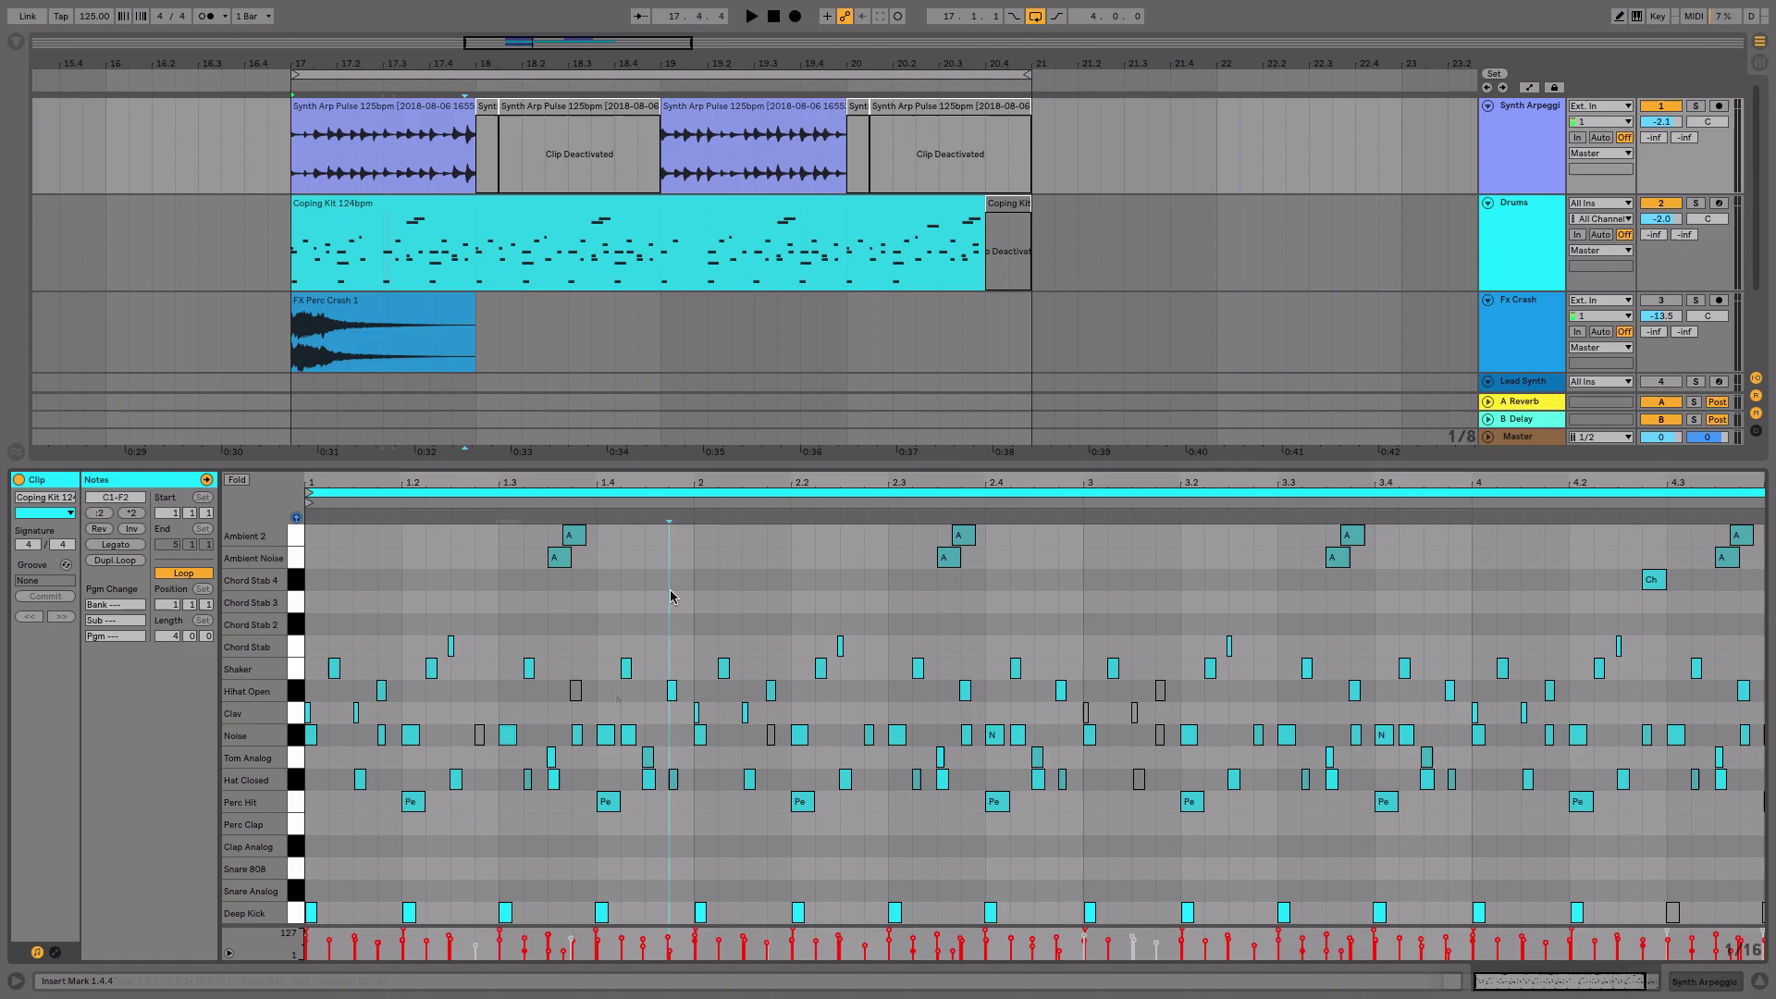
click(670, 594)
key(Tab)
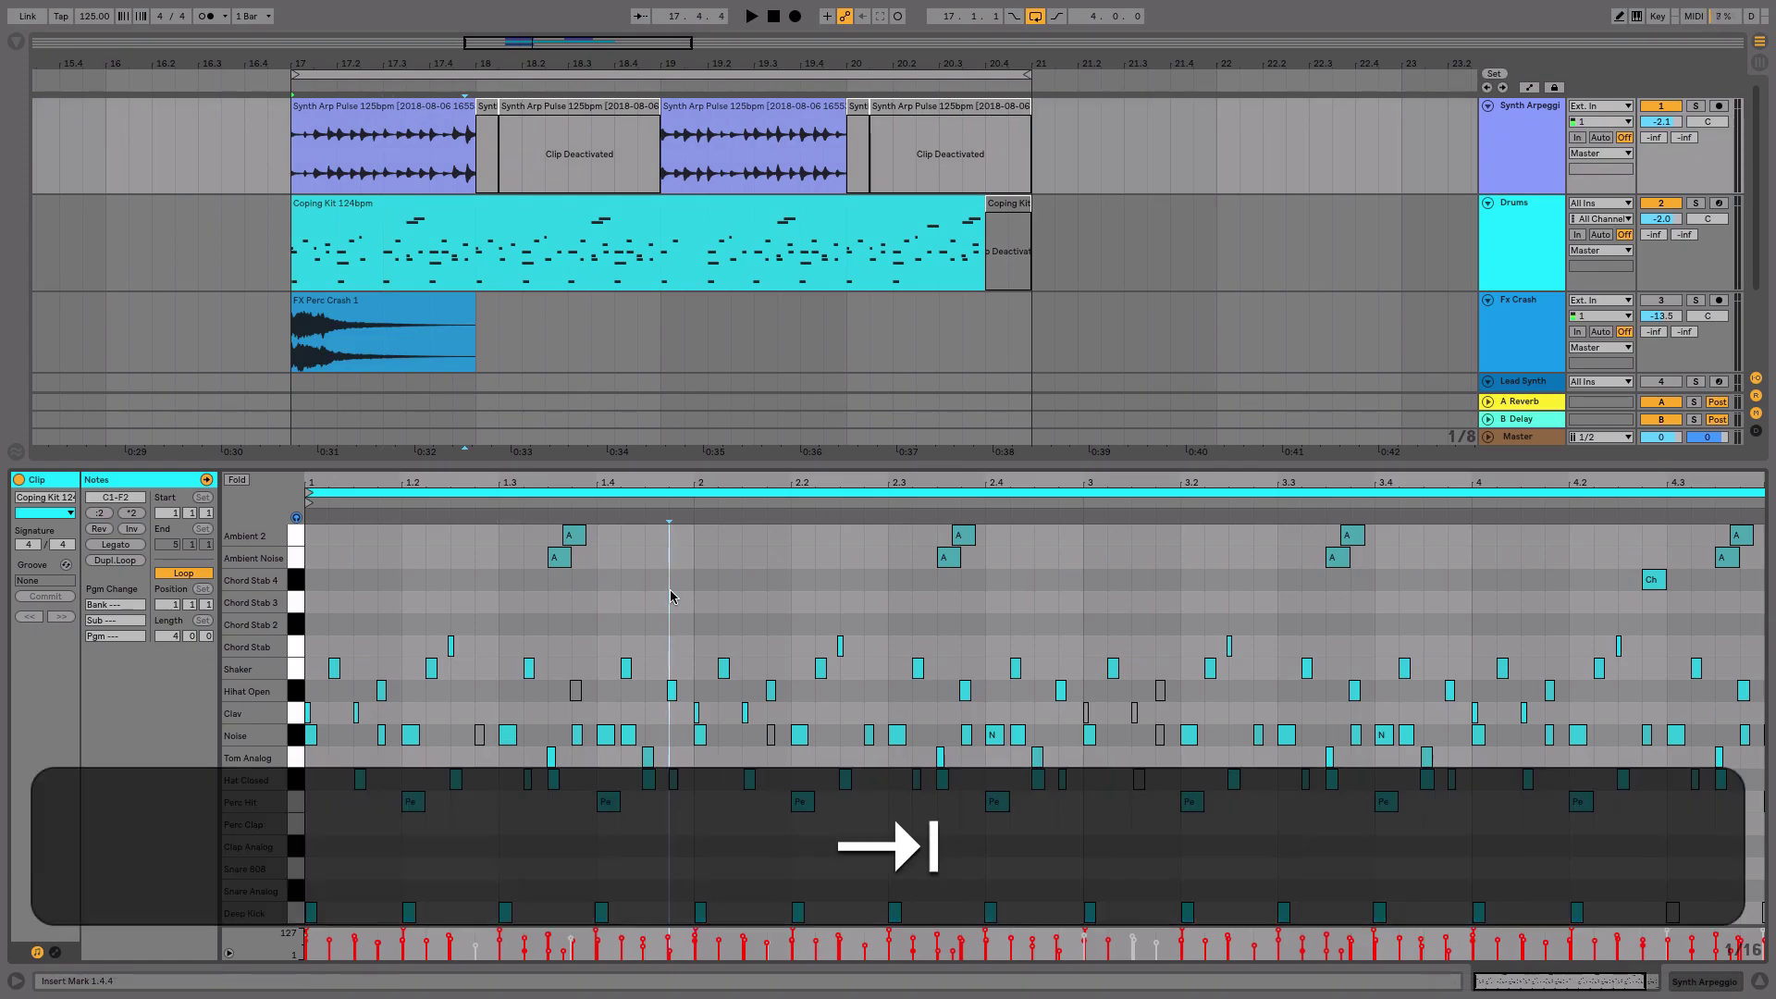
- Reactivate track 4 (Lead Synth), launch its clip, then stop and restart playback
click(741, 63)
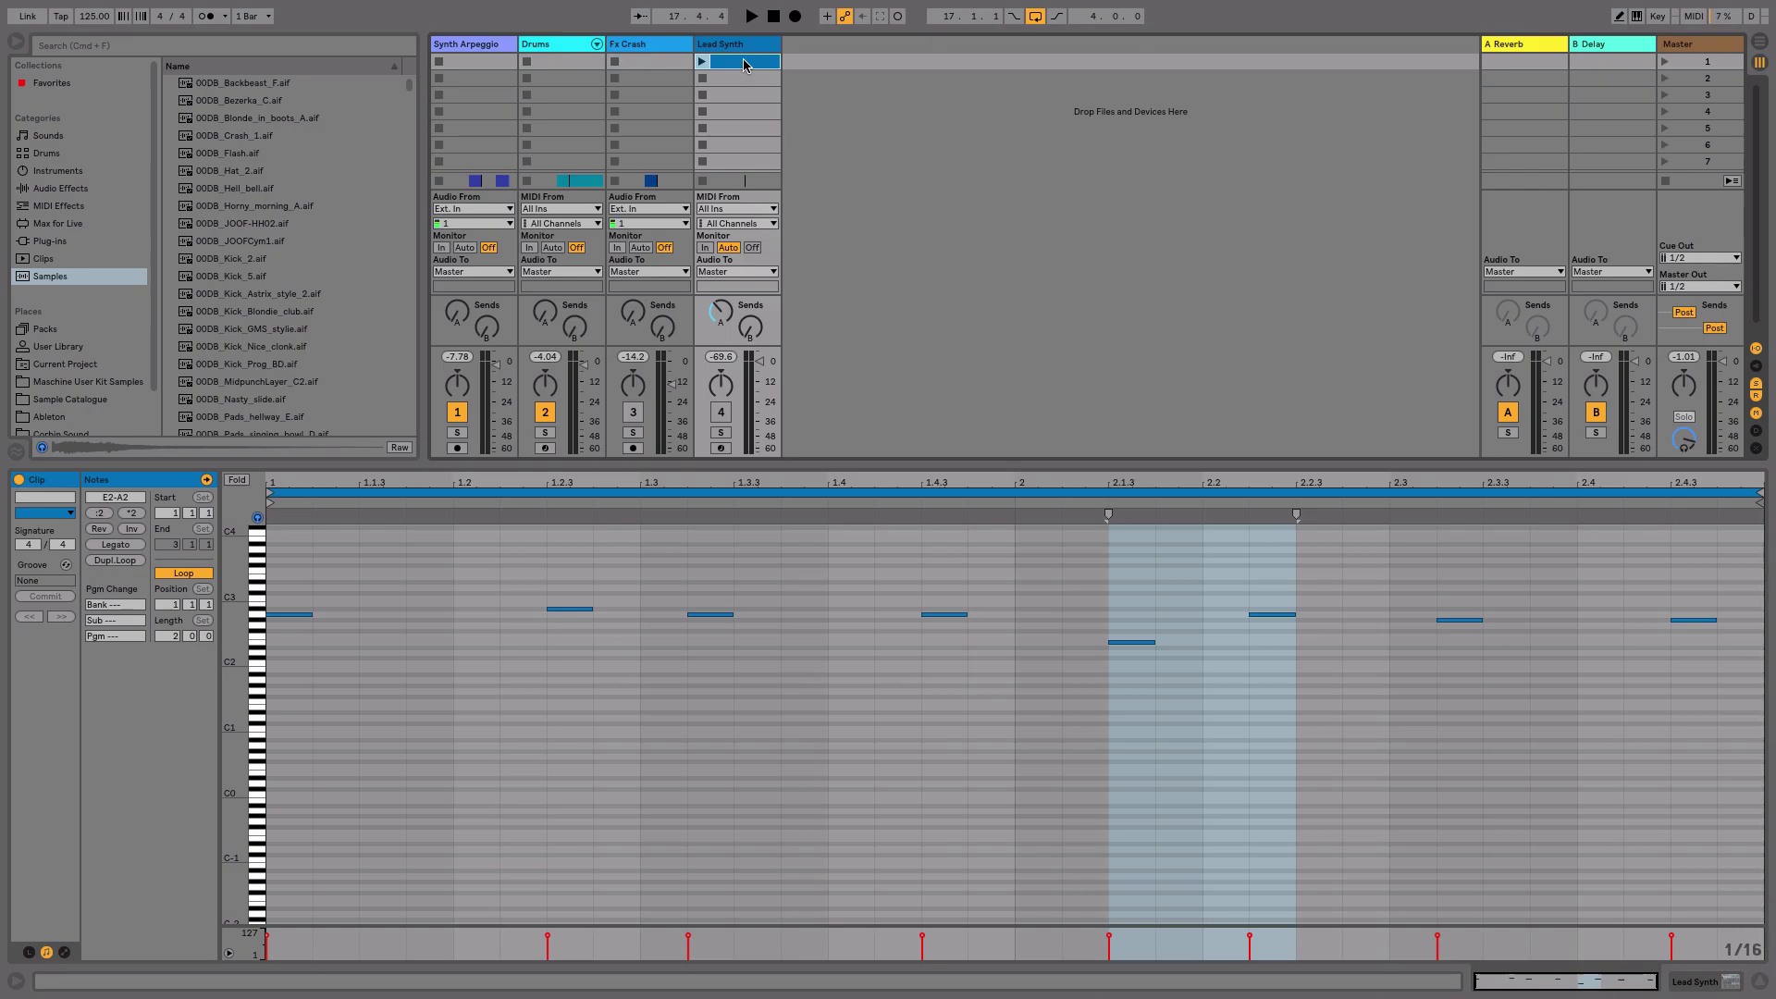
click(722, 414)
click(703, 63)
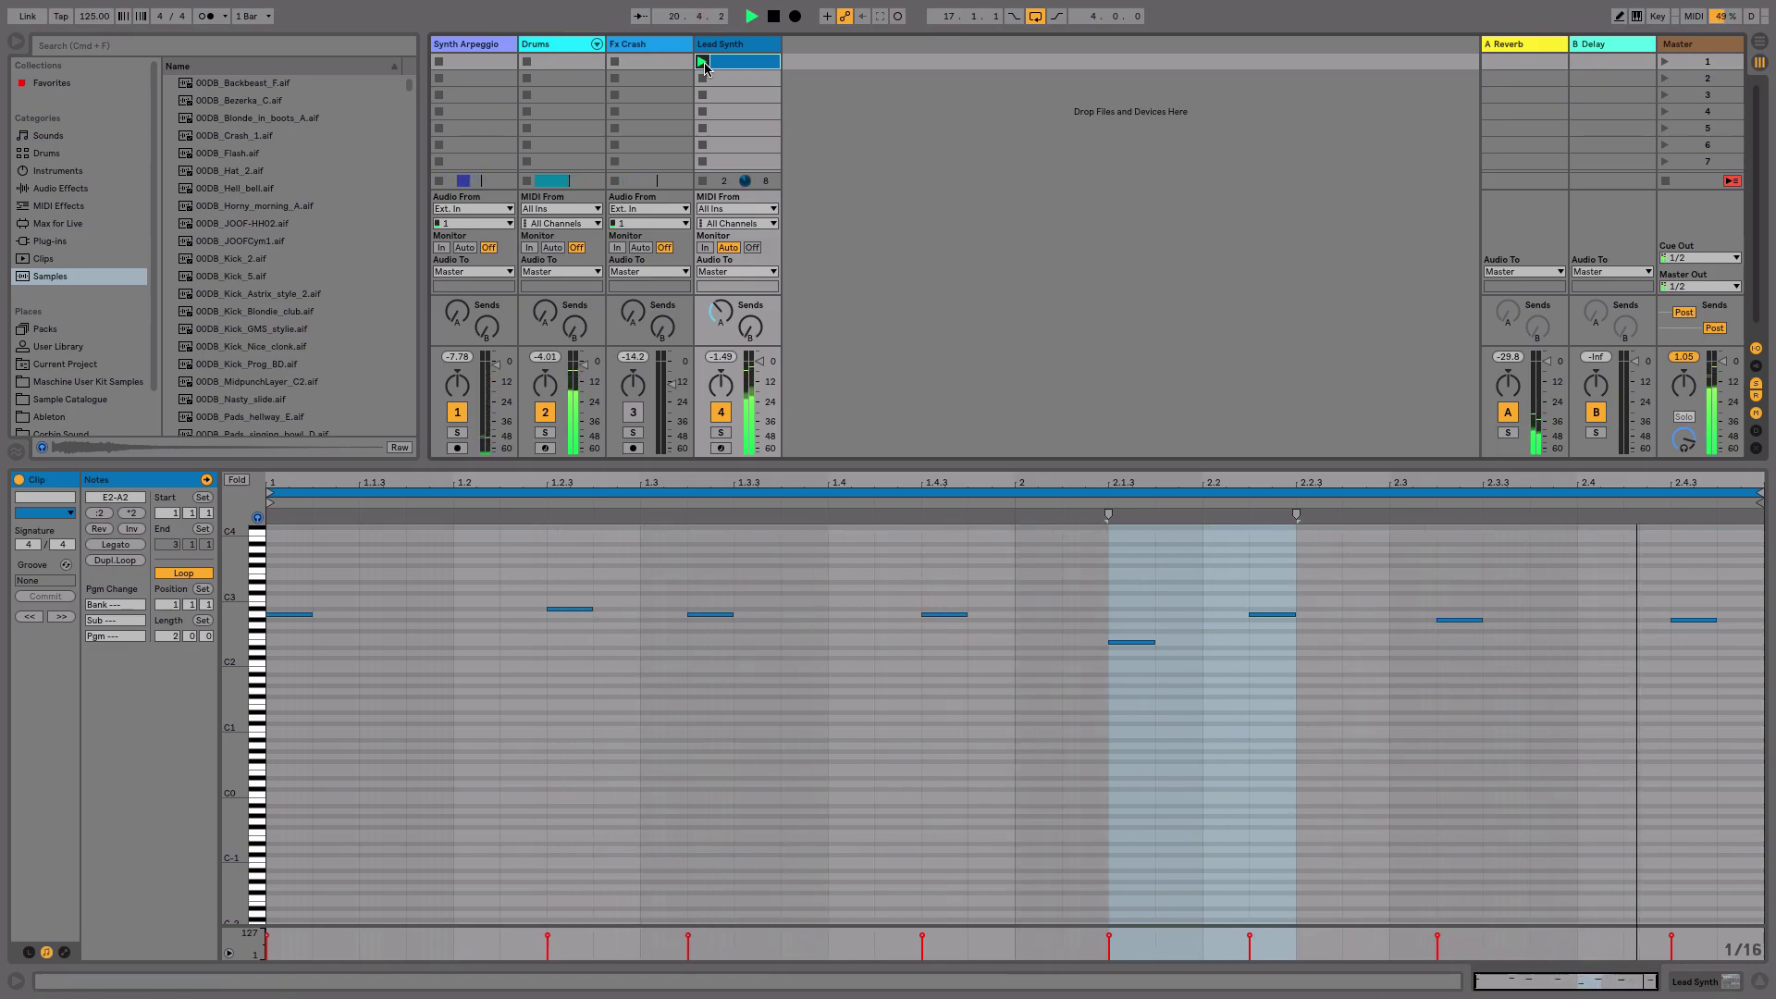
key(space)
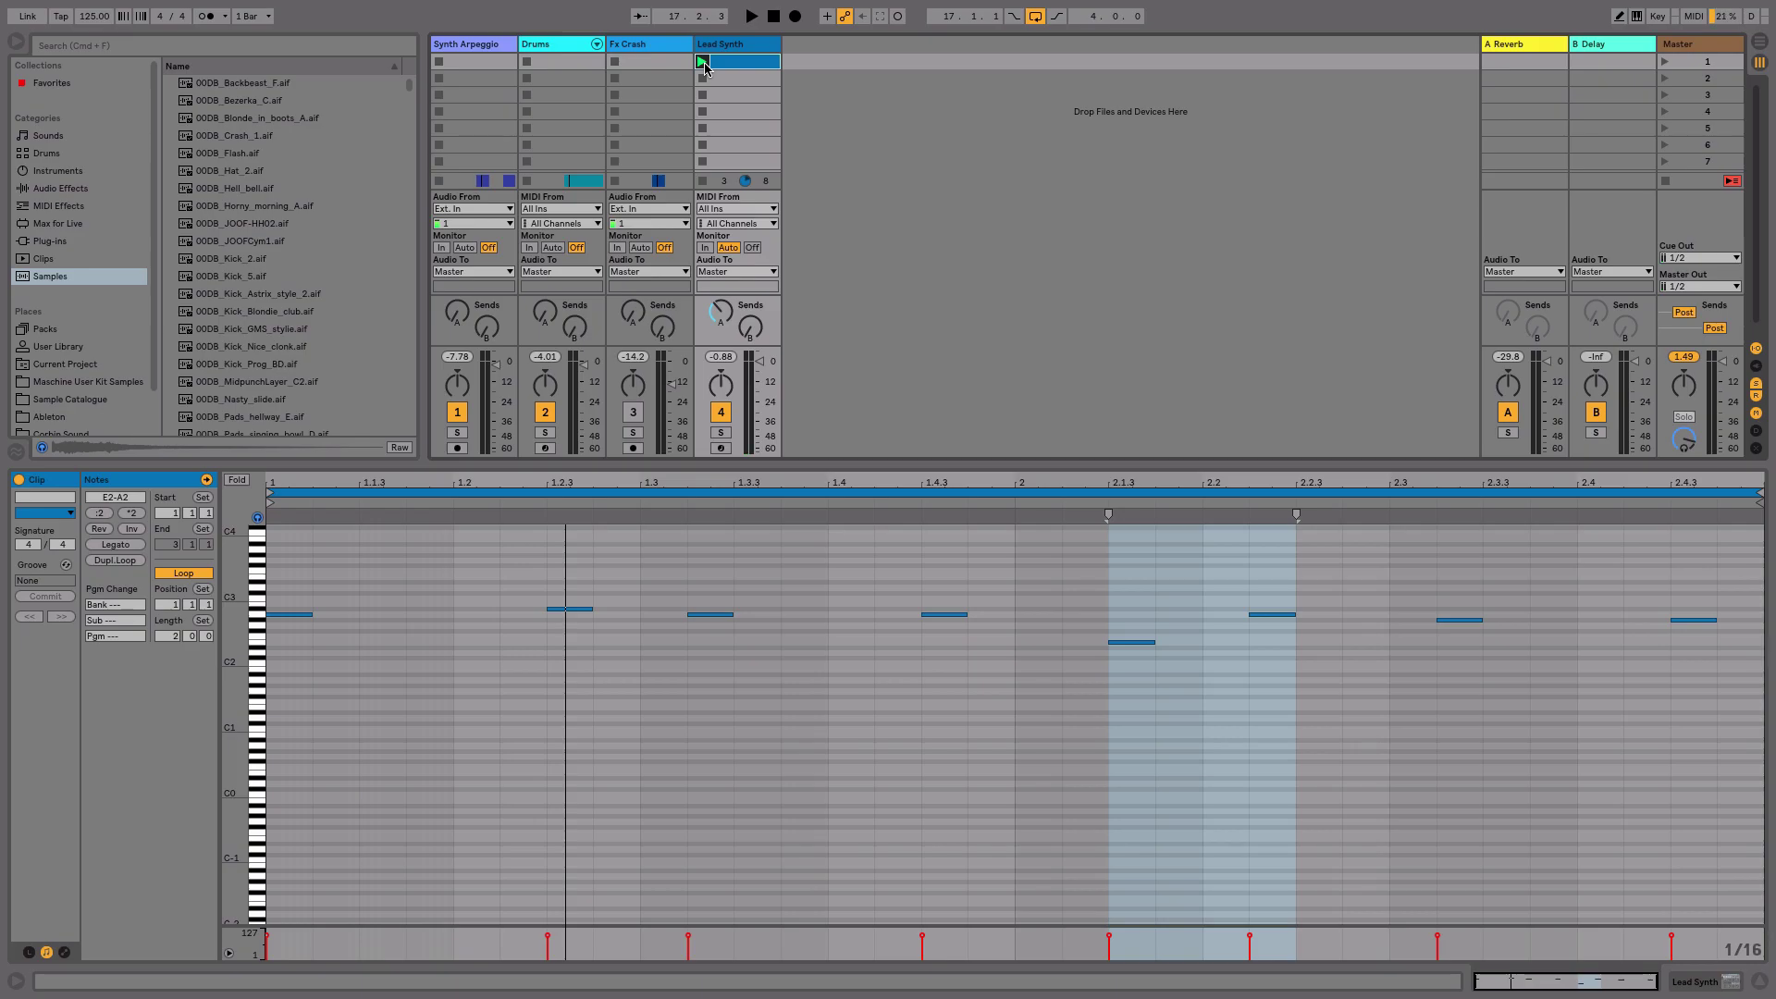
key(space)
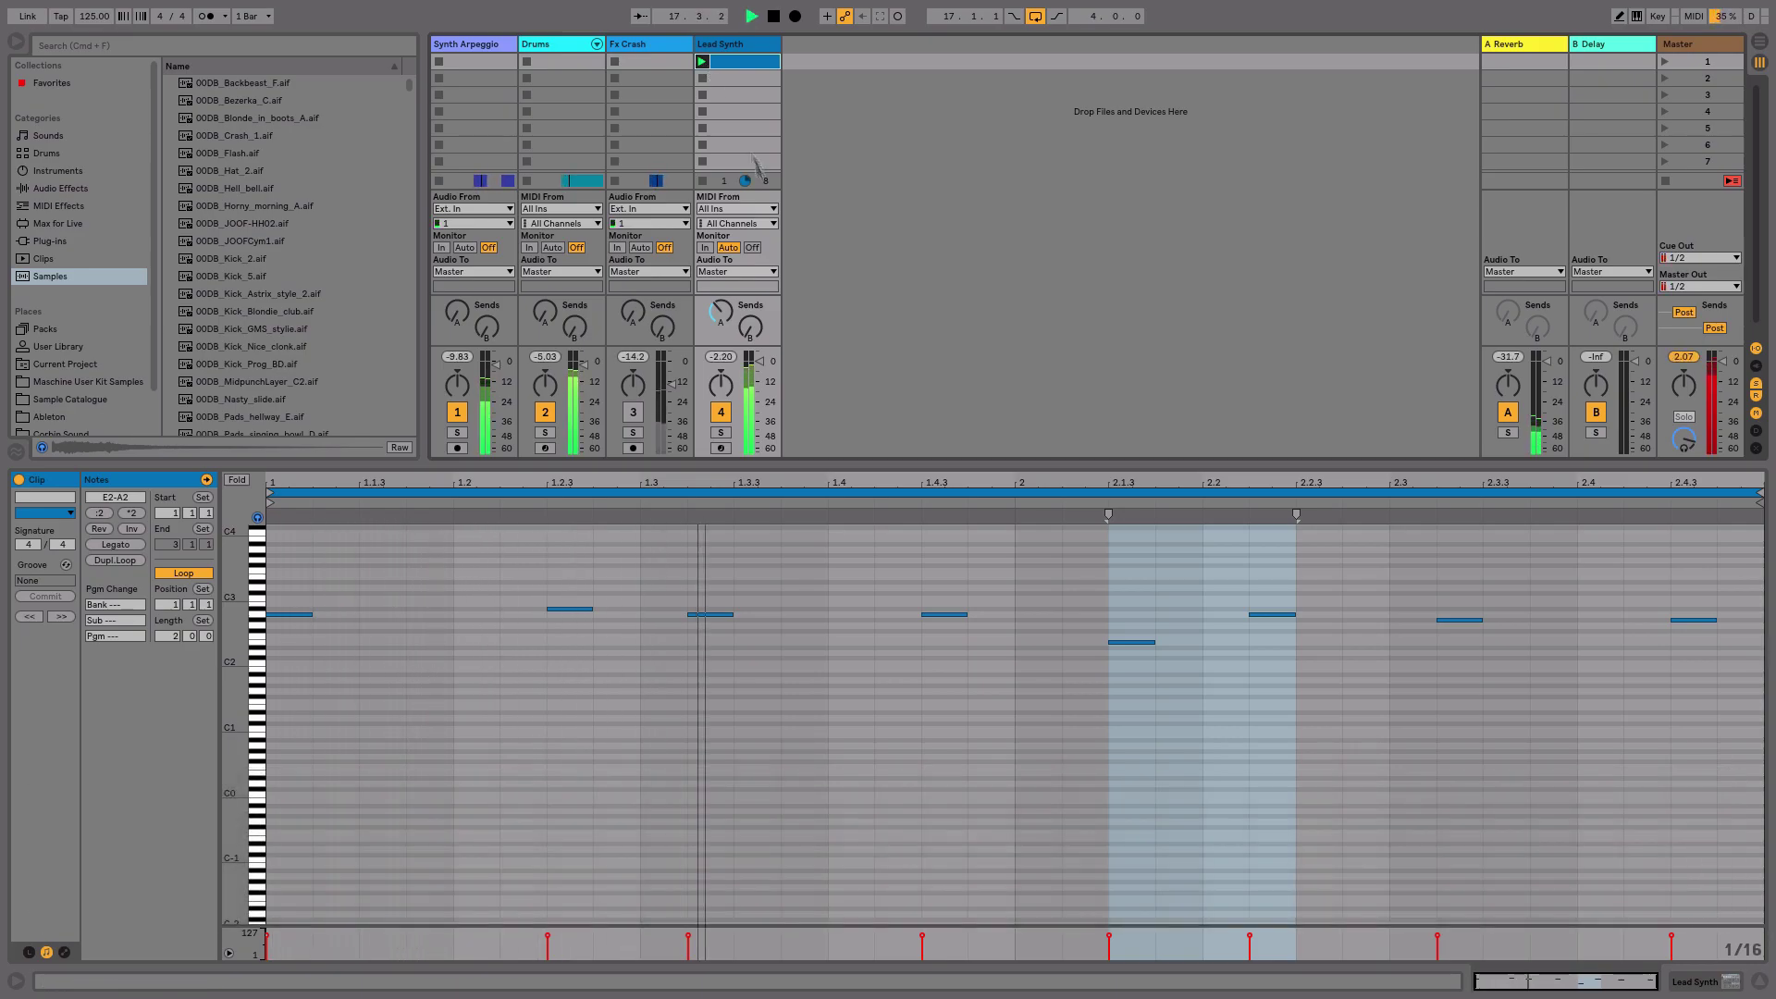
- Deactivate the Lead Synth notes A#2 at 1.2.3 and E2 at 2.1.3, then stop playback
click(570, 609)
key(0)
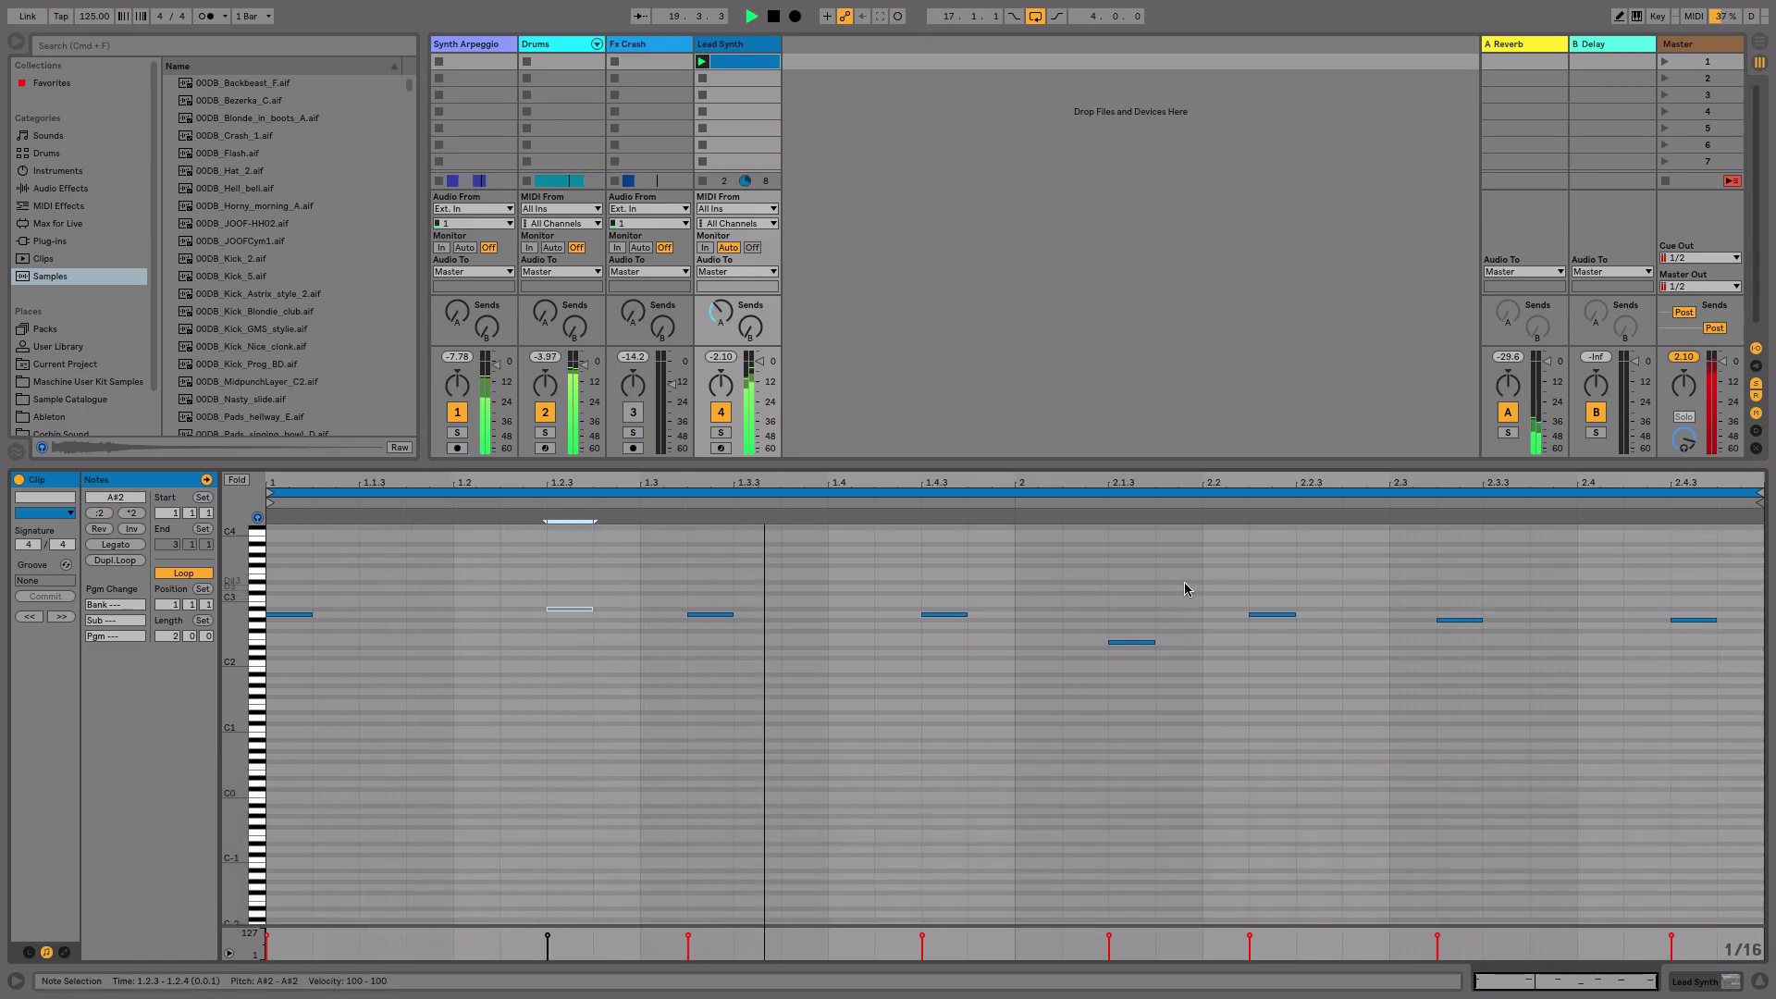
drag(1189, 603, 1146, 681)
key(0)
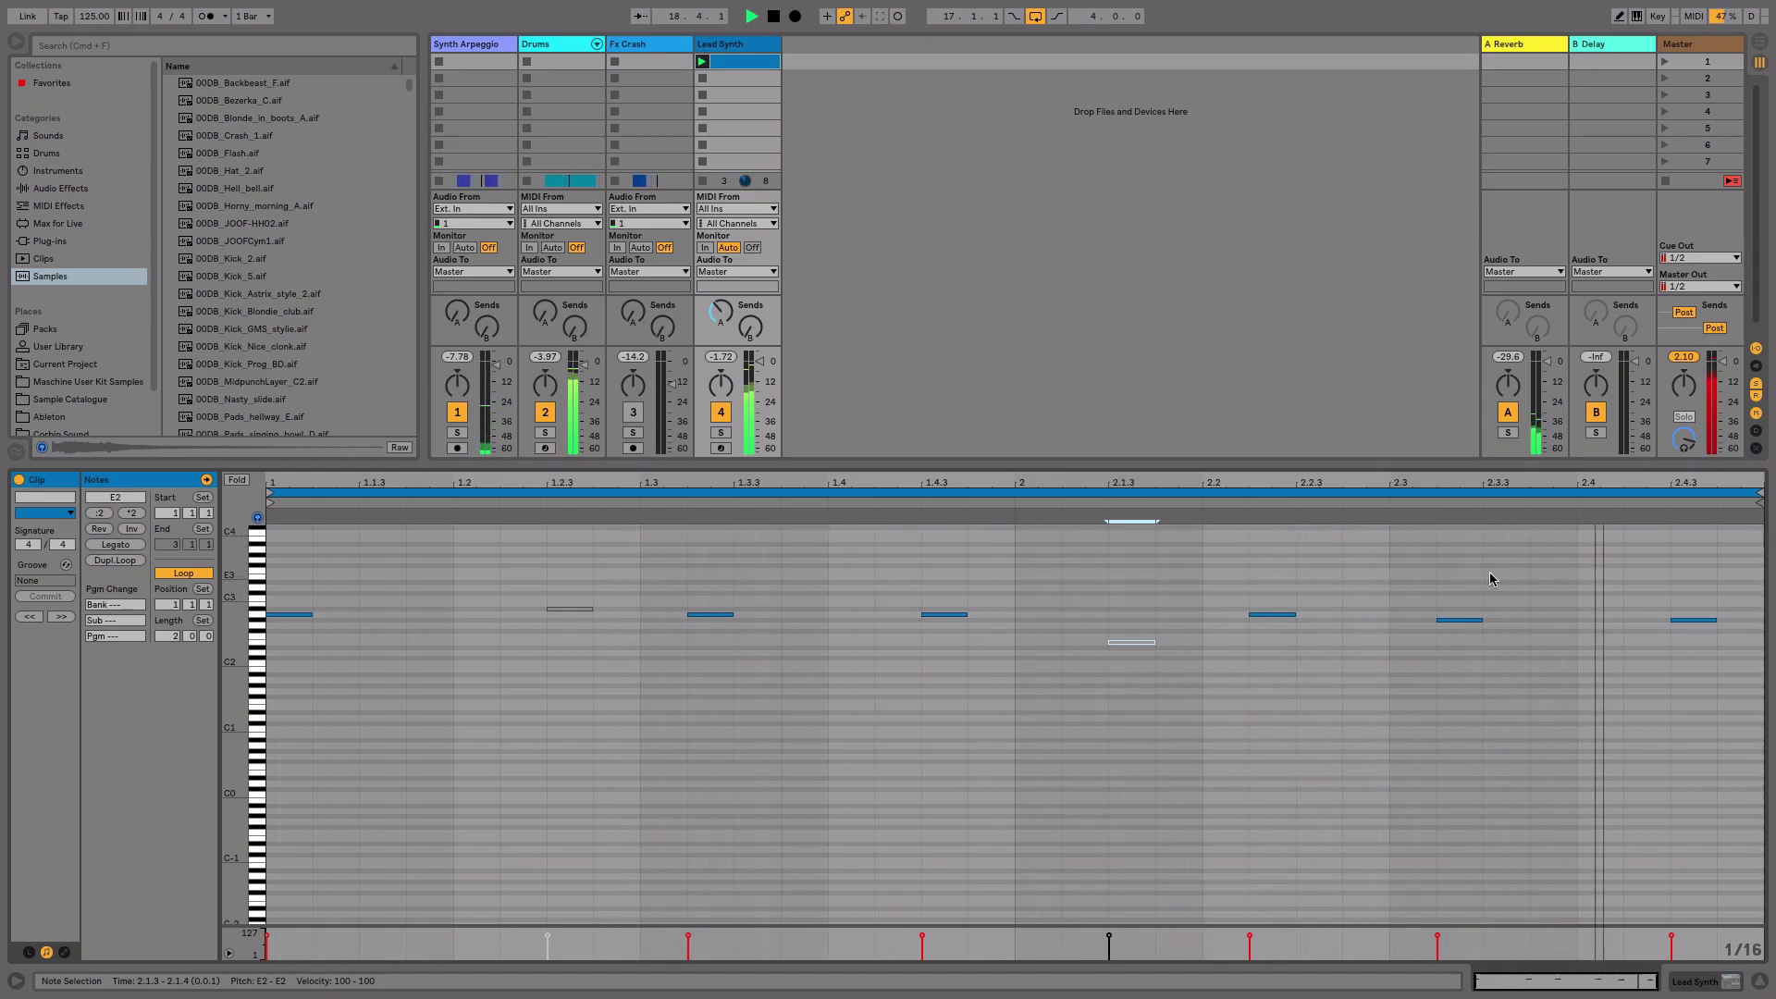
key(space)
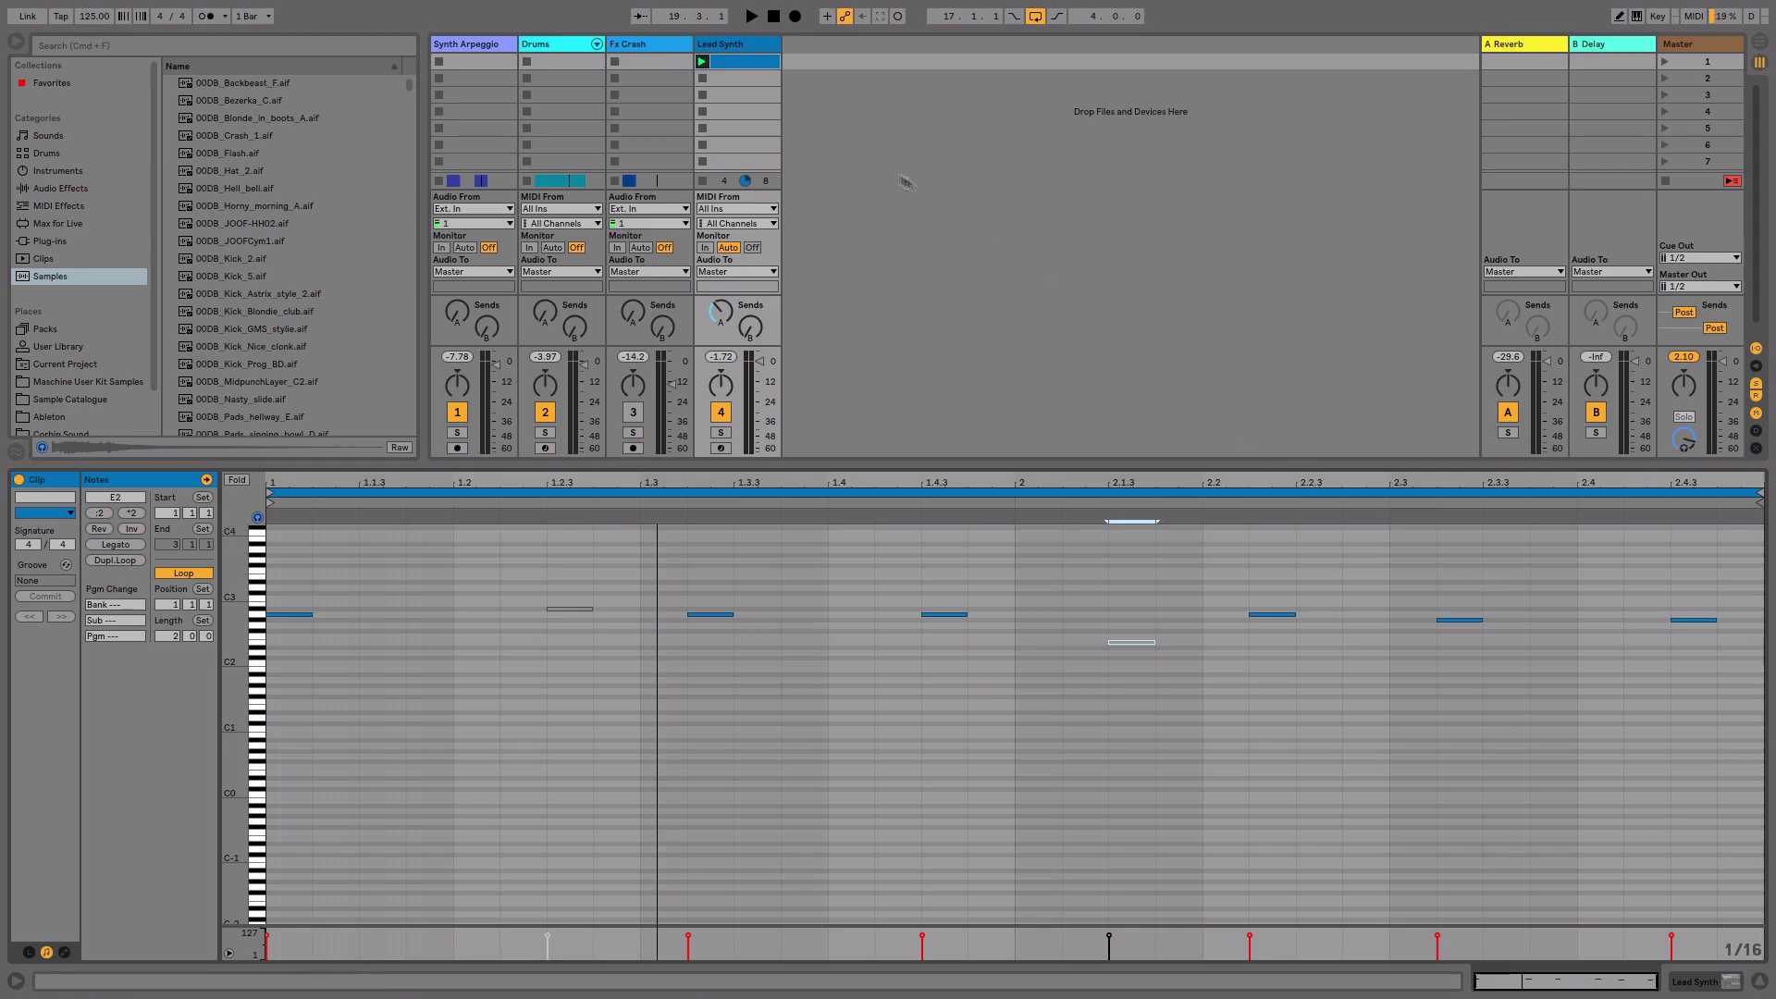
- Drag the Lead Synth clip from its Session slot to bar 17 in the Arrangement, then hide Detail View
click(740, 65)
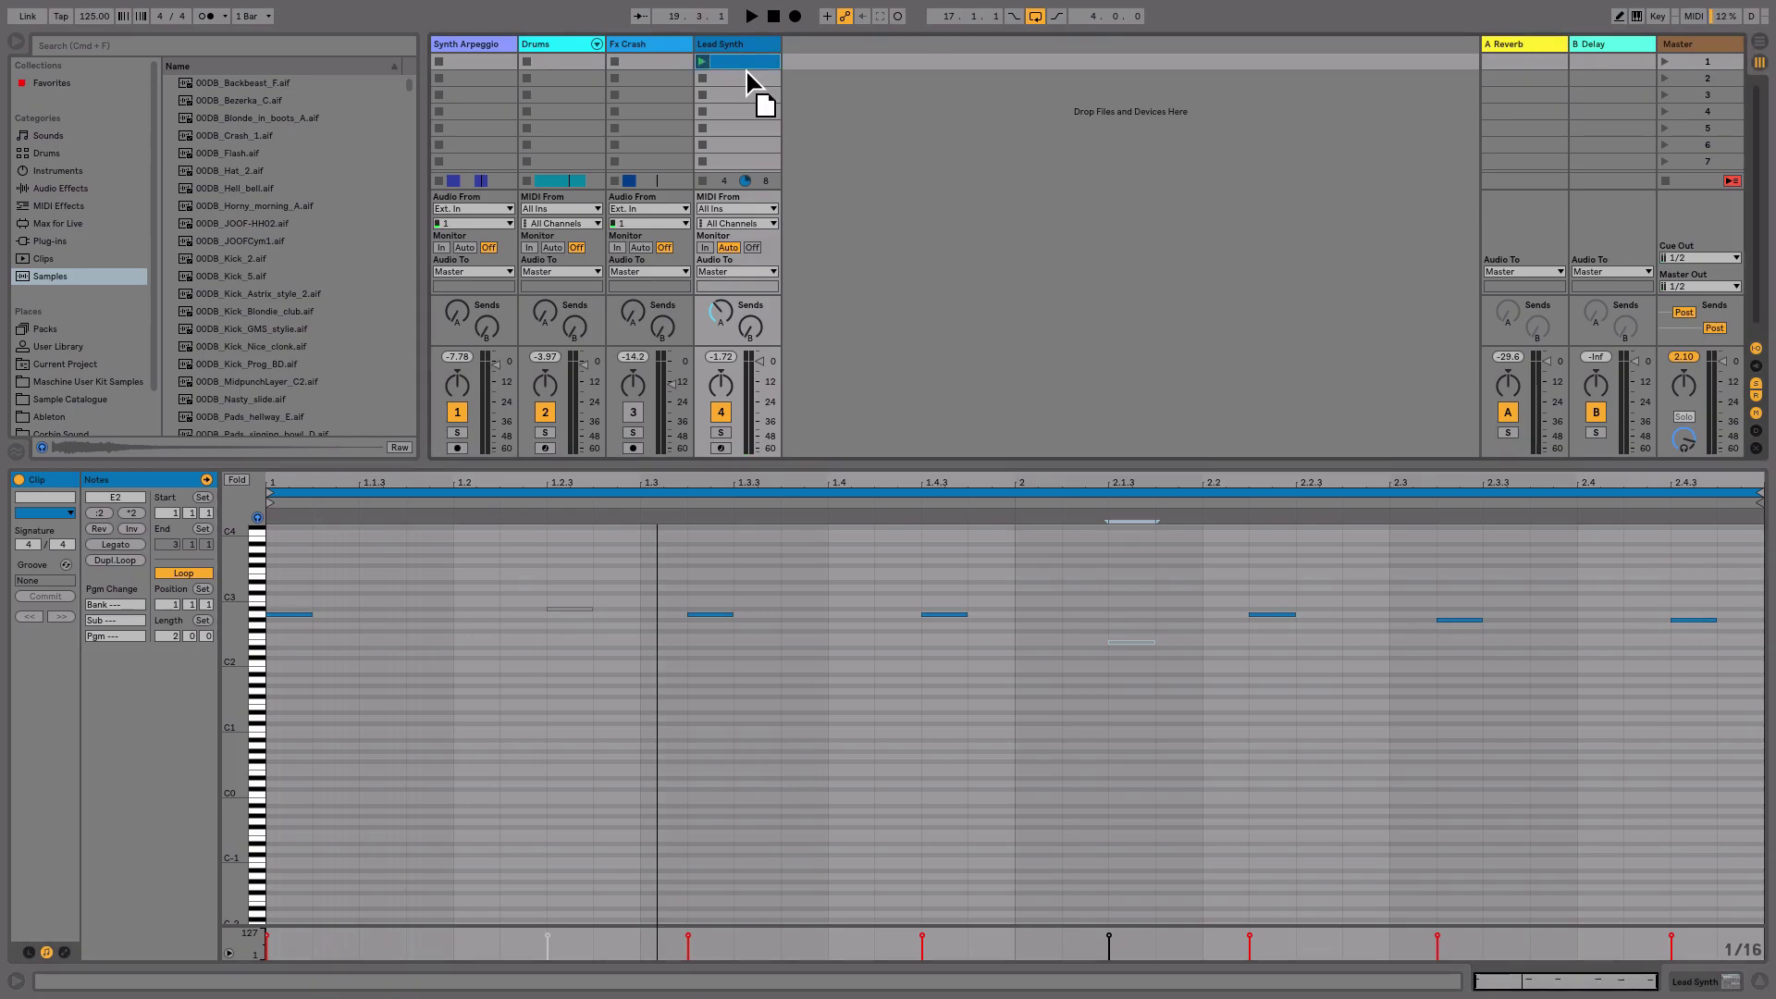
drag(746, 72, 301, 355)
key(Tab)
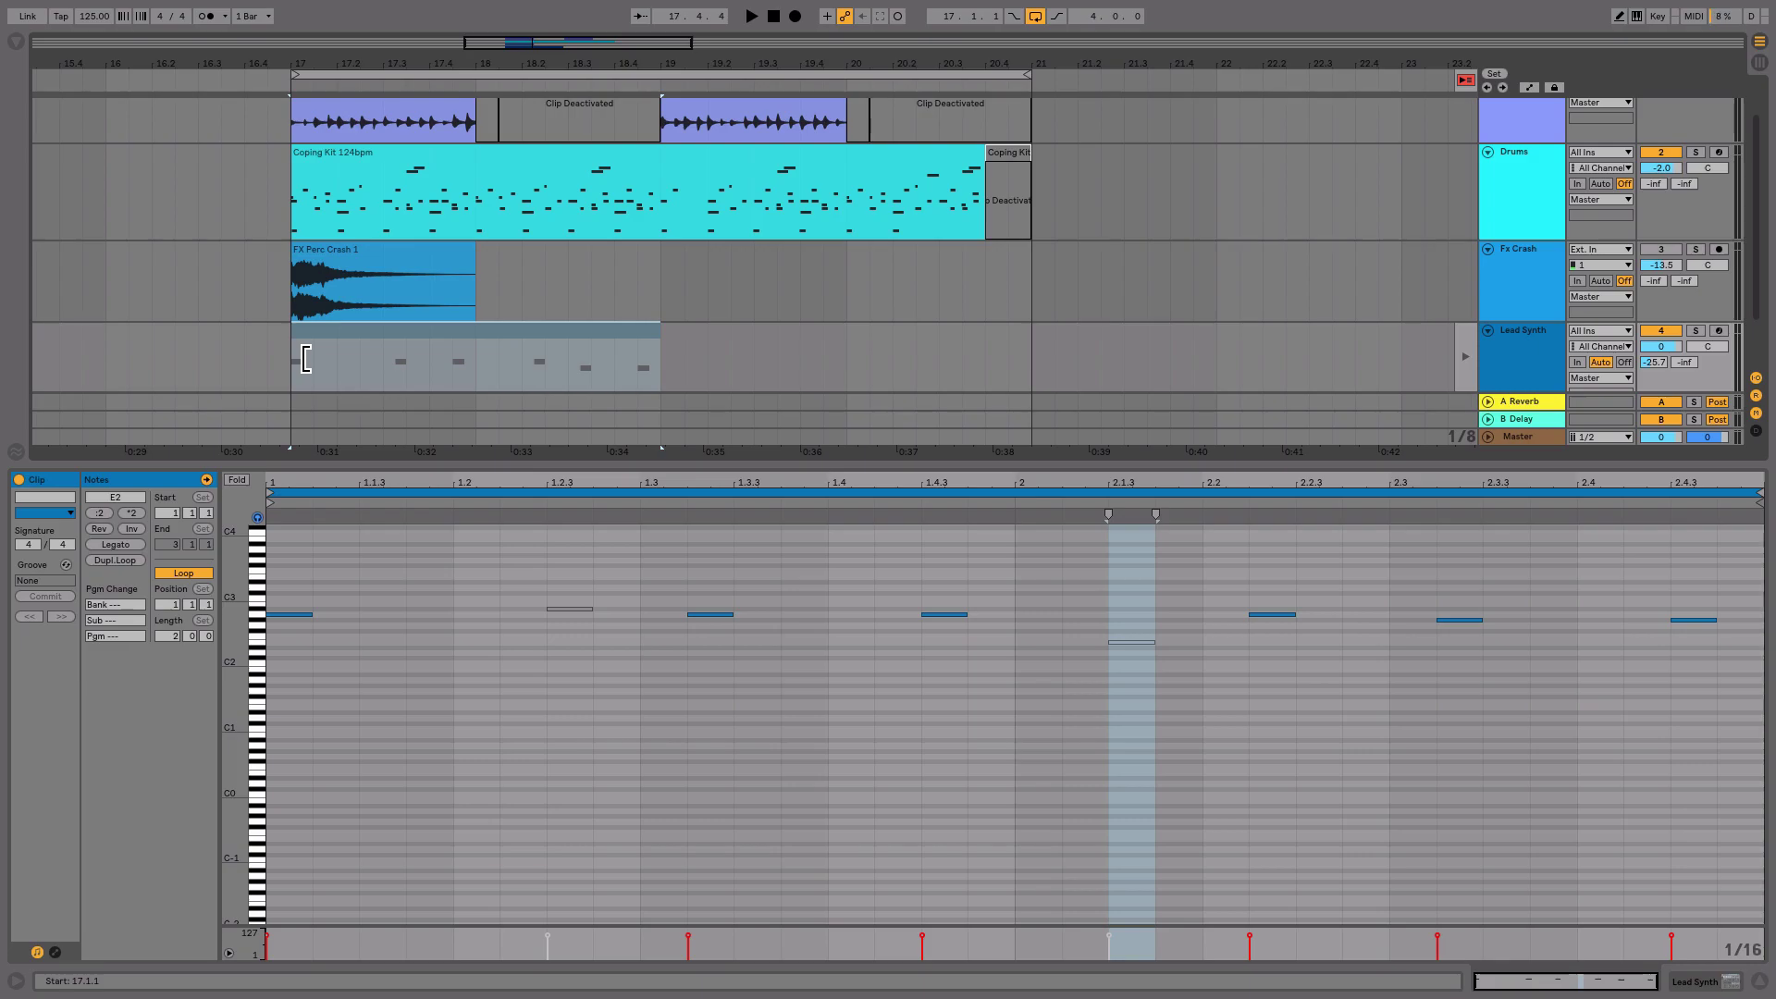
key(ctrl+alt+l)
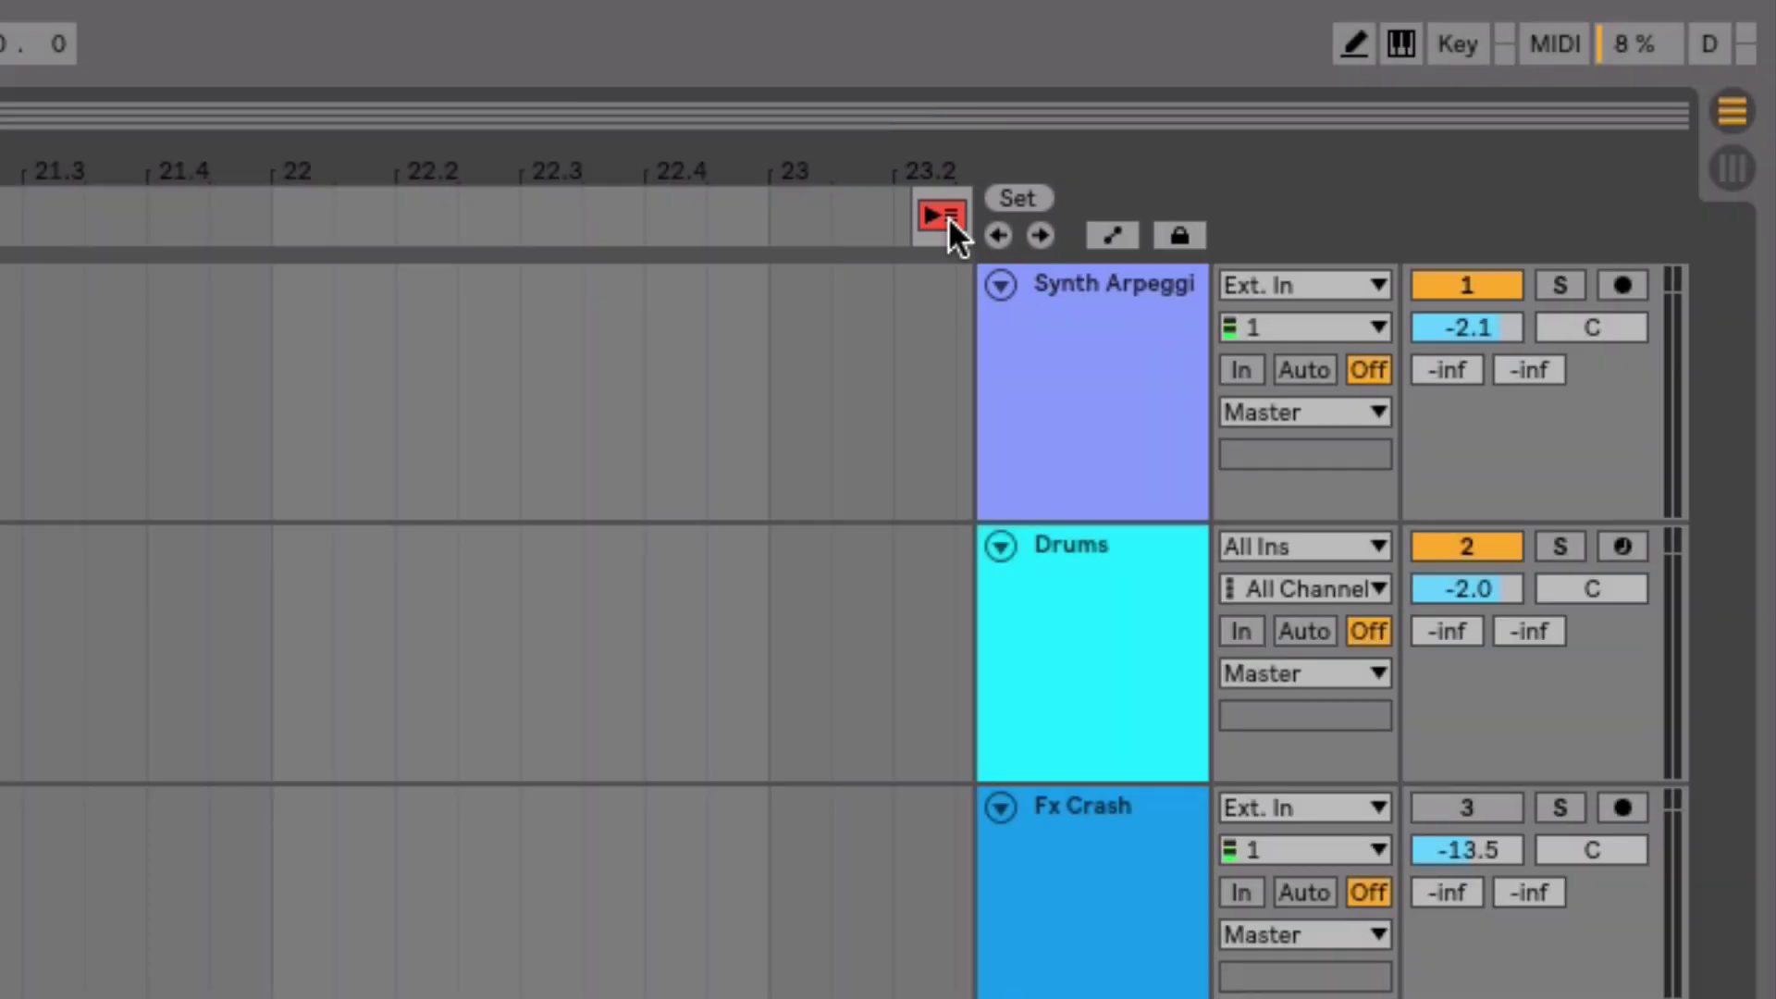
- Return playback to the arrangement and extend the Lead Synth clip from bar 19 to bar 21
click(948, 217)
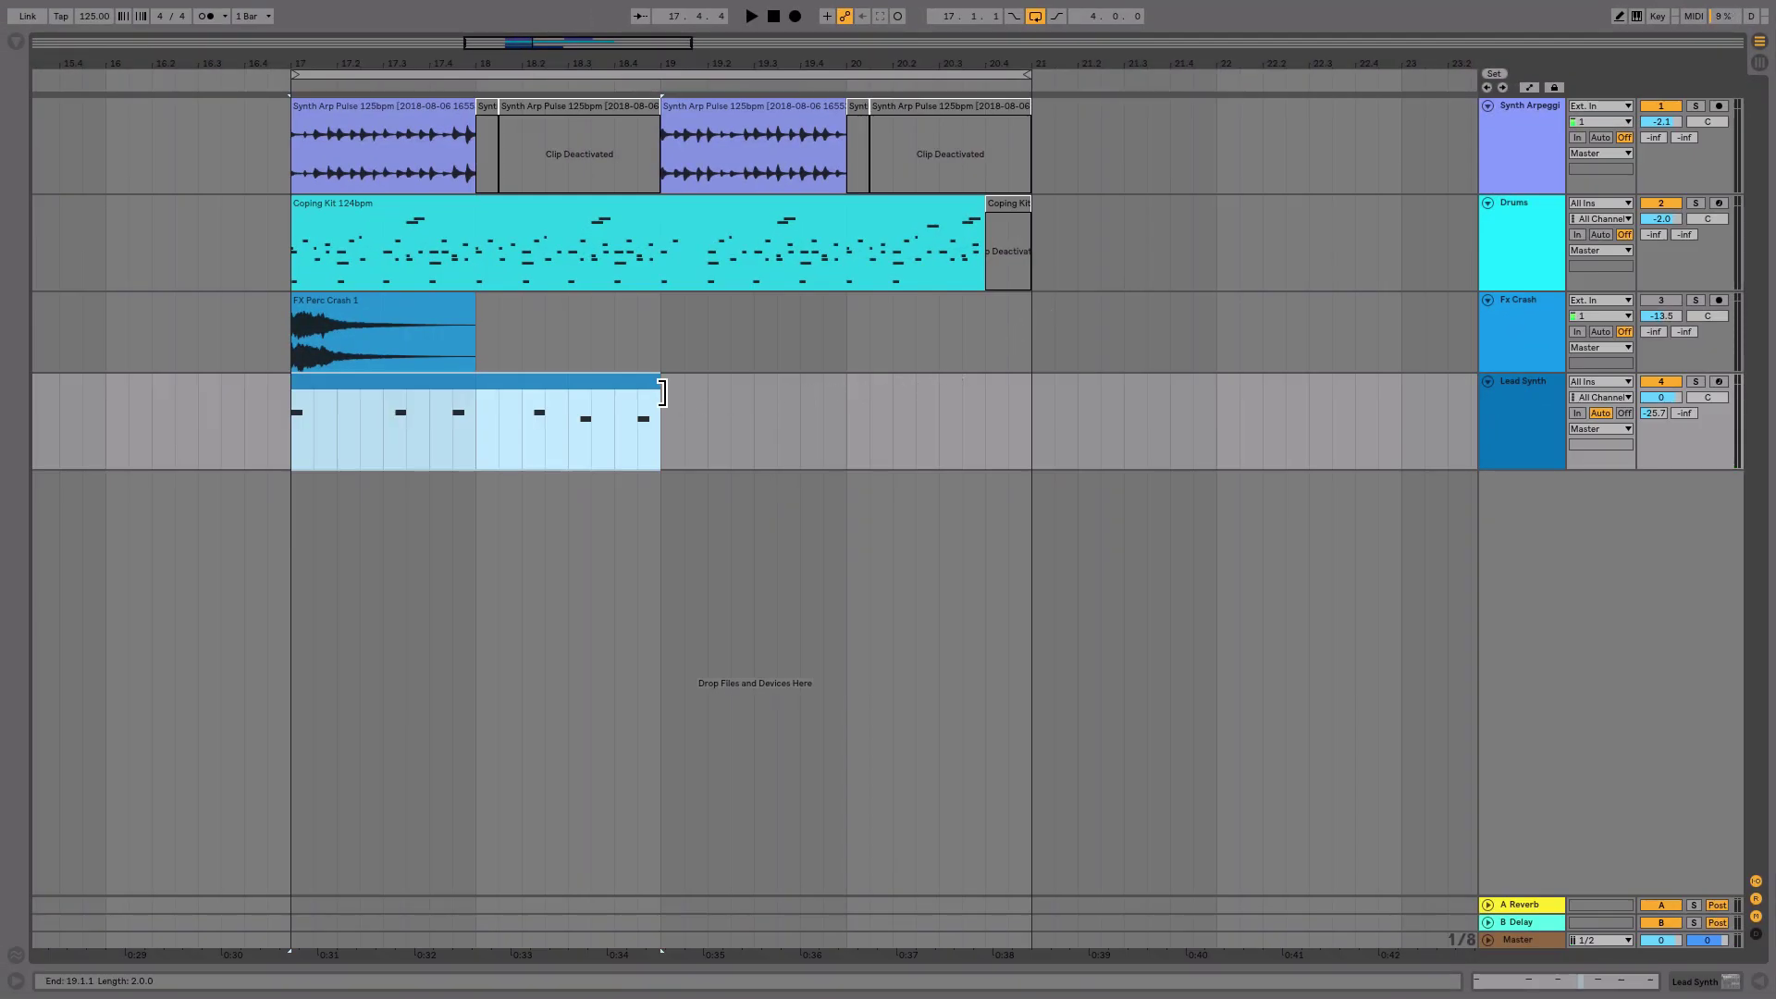
drag(663, 393, 1034, 398)
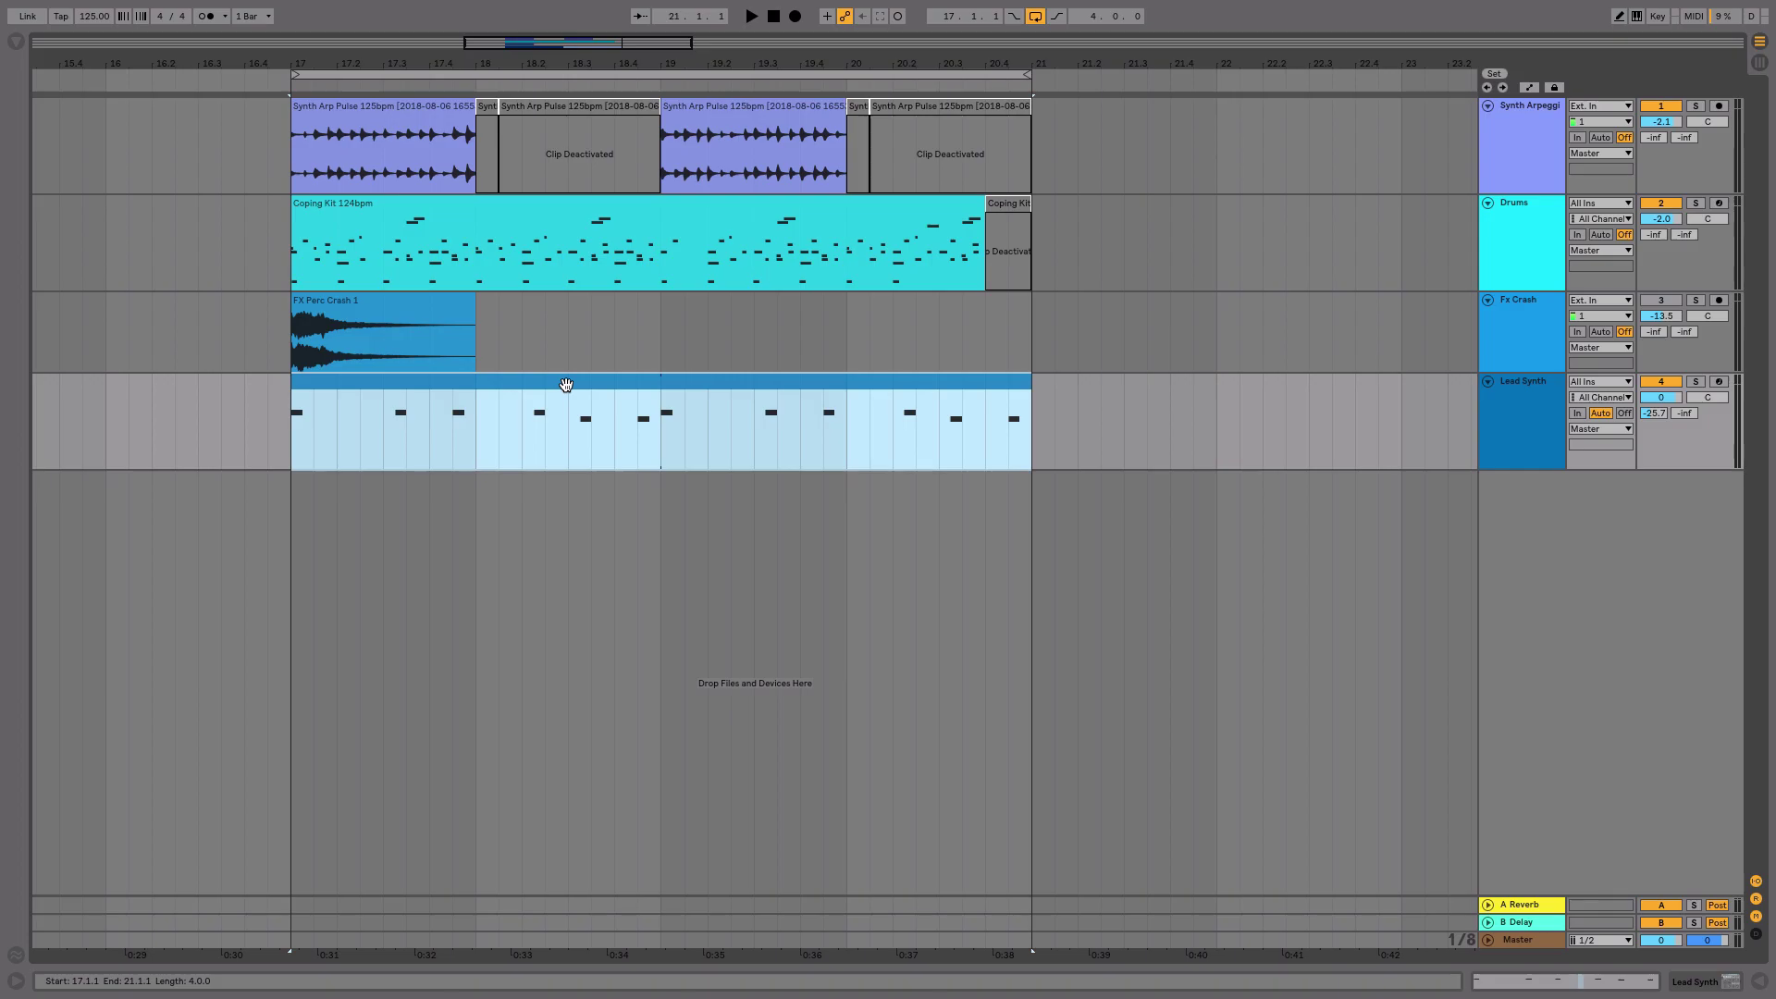
- Open the Lead Synth clip's notes, play all clips in bars 17–21, then show the Lead Synth notes
click(566, 385)
double_click(566, 385)
click(657, 552)
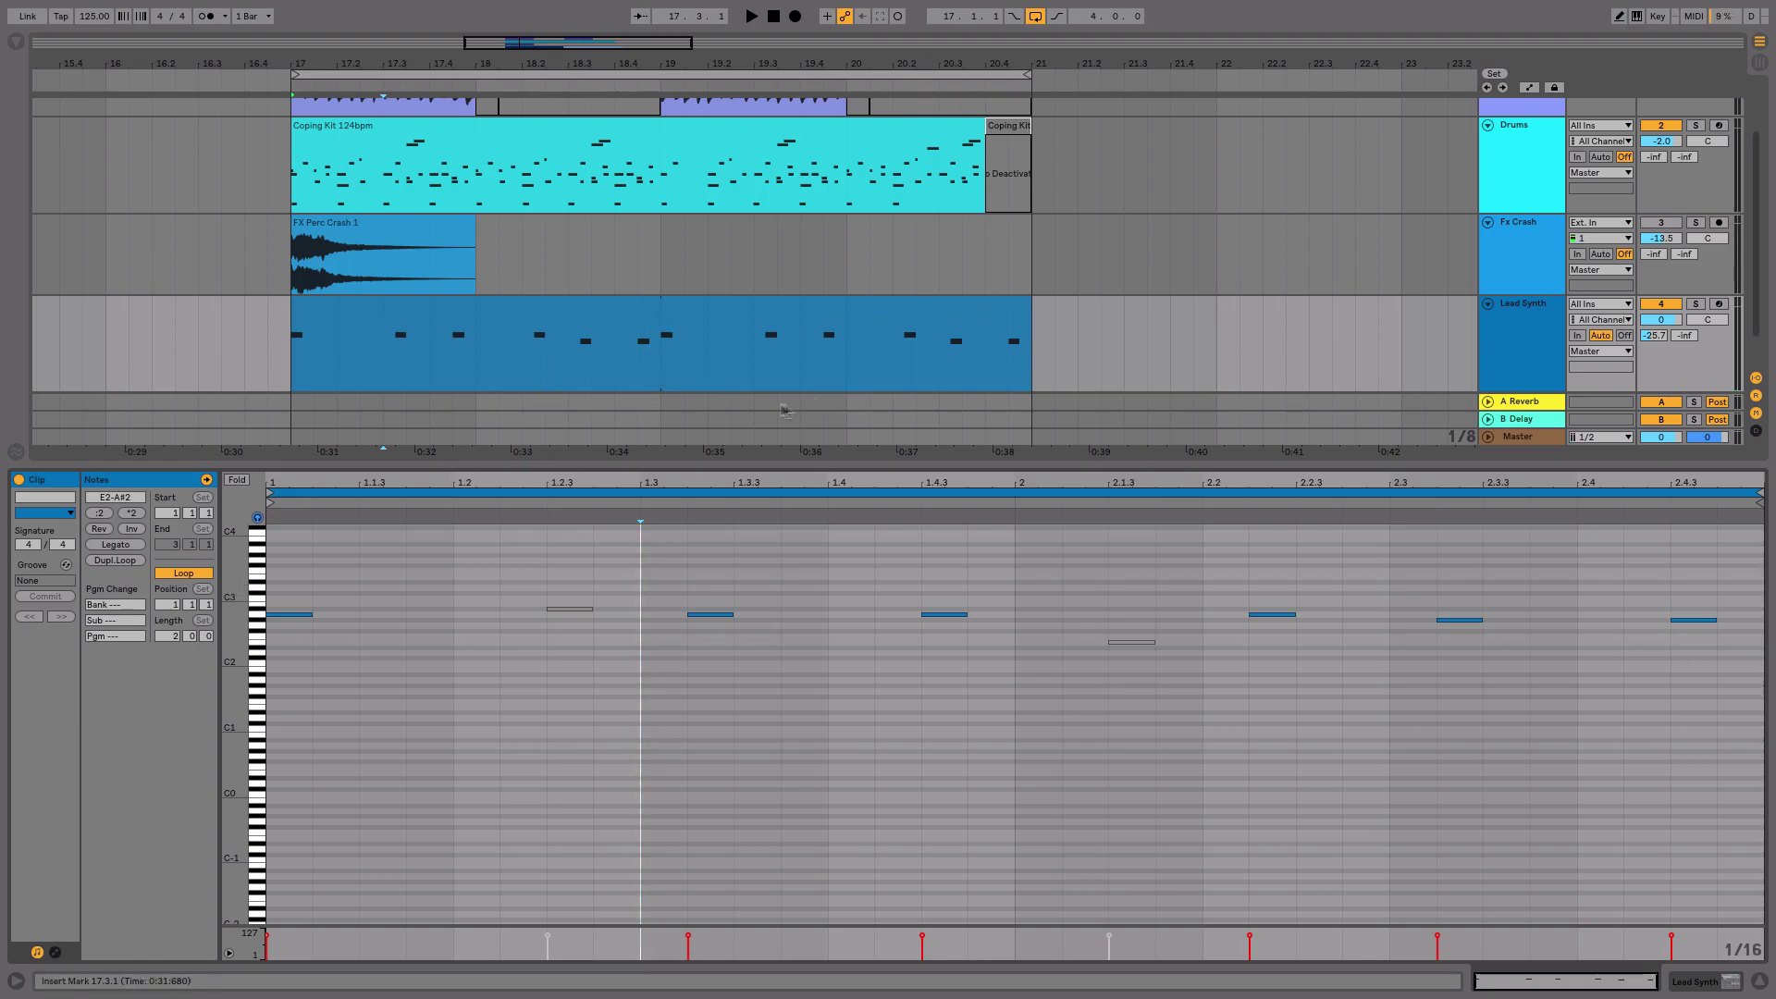
click(861, 297)
key(ctrl+a)
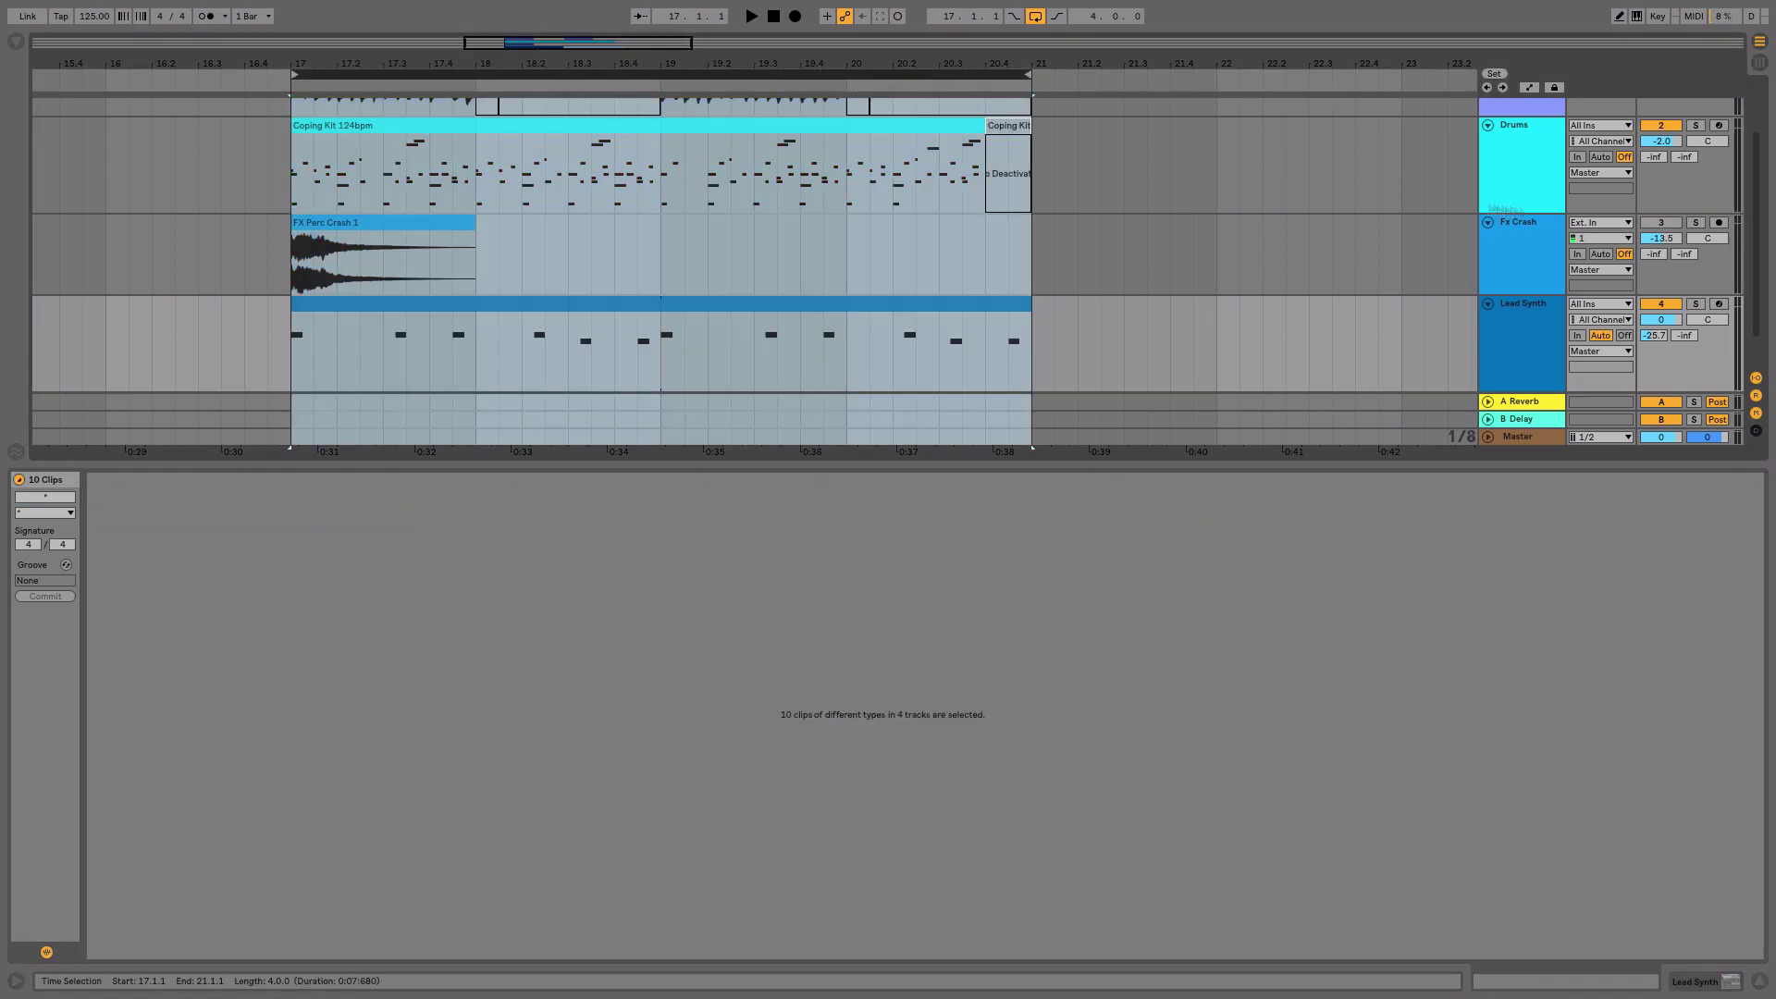
key(space)
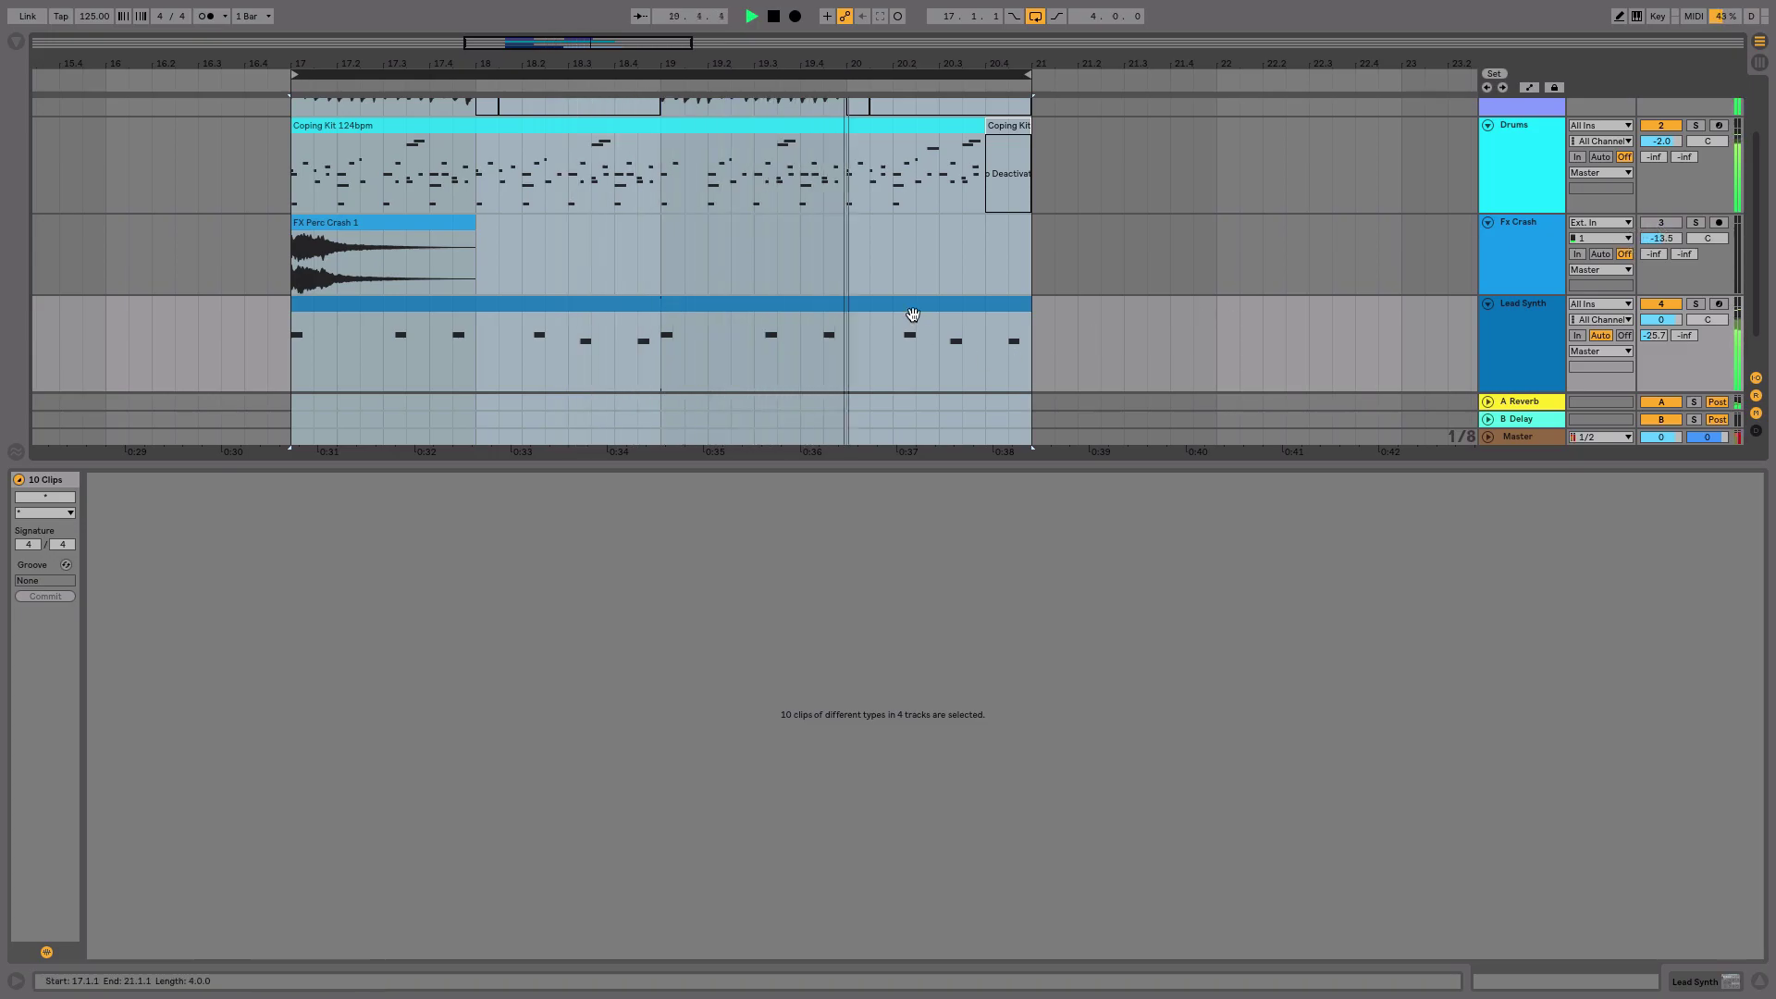
click(912, 306)
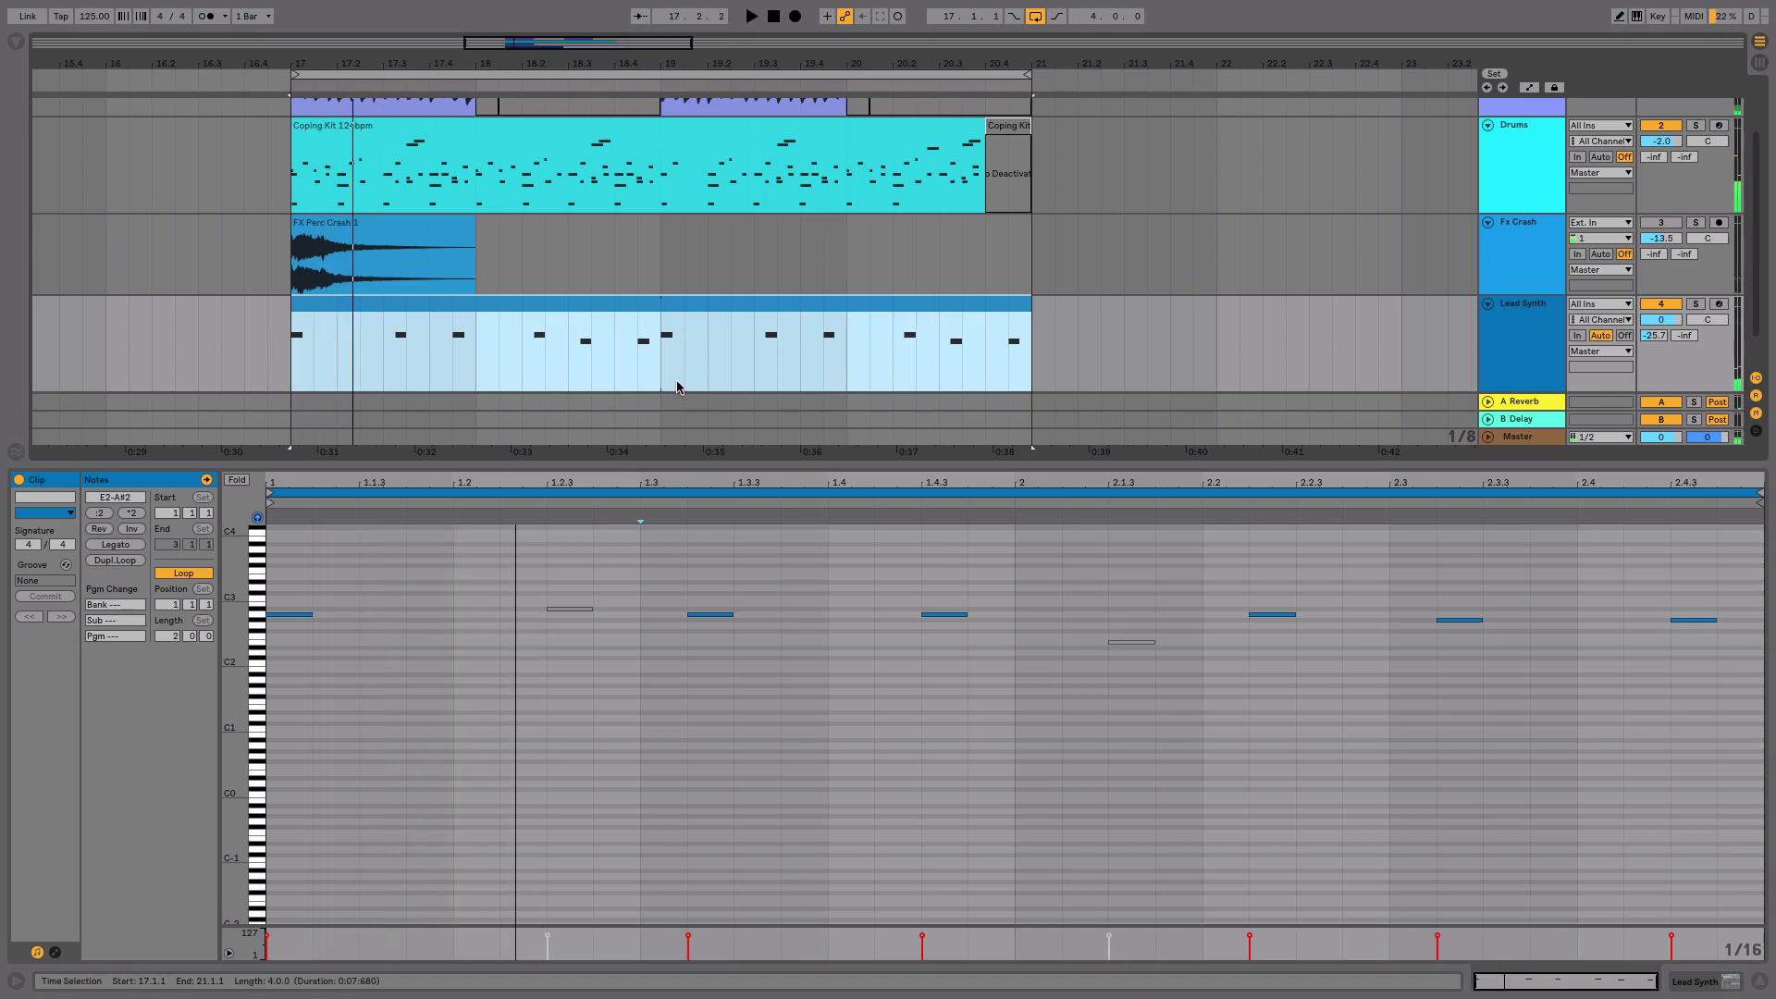
- Reactivate the Fx Crash track and select bars 19–21 on the Lead Synth track
click(1675, 226)
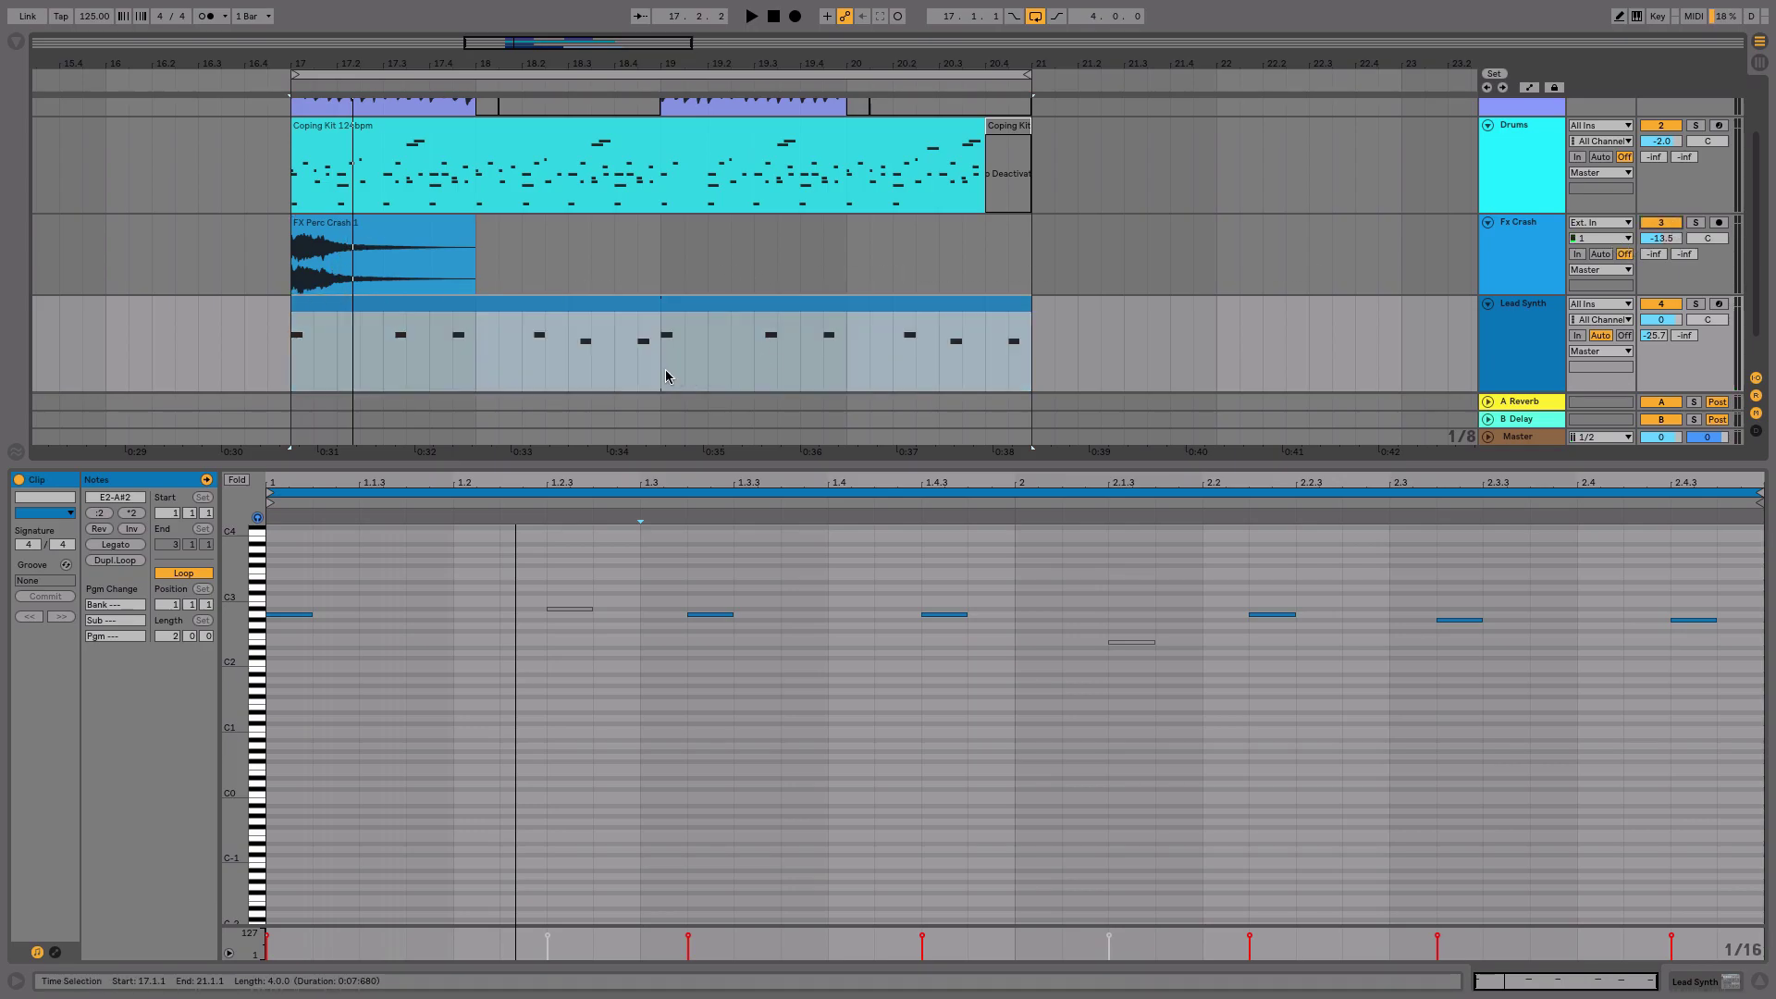
drag(666, 375, 1022, 335)
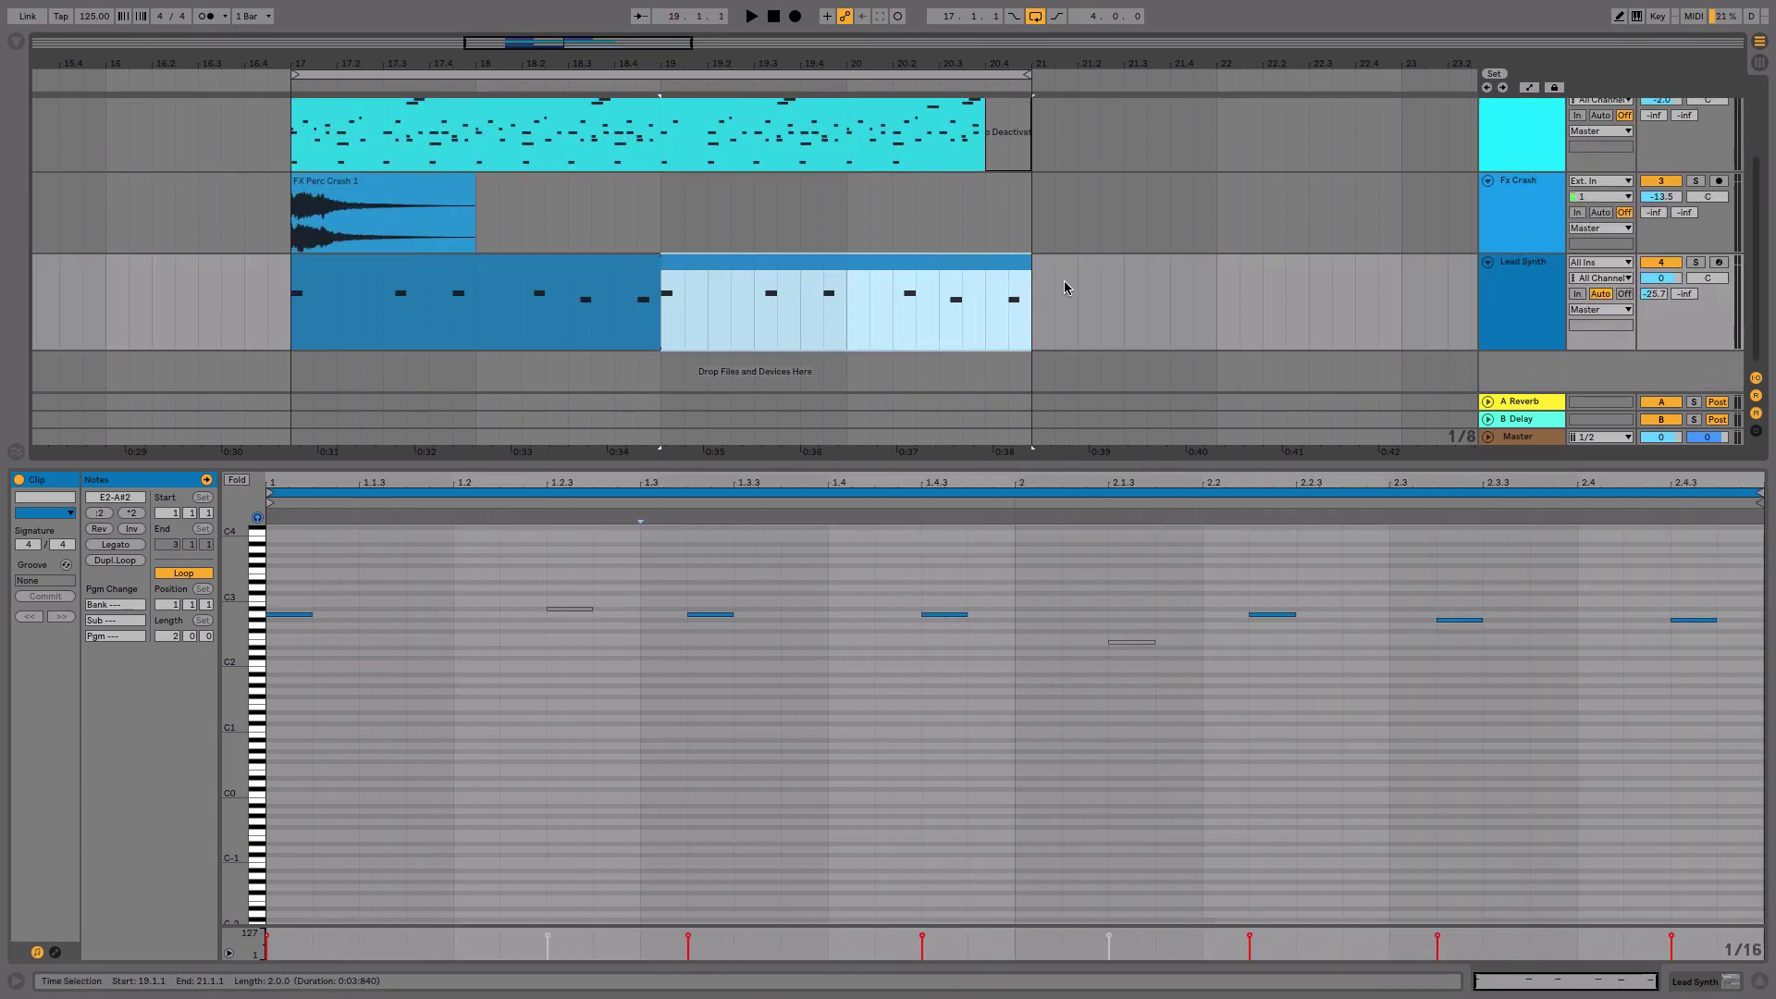
- Split the Lead Synth clip at bar 19 with Cmd+E and select its second half
key(super+e)
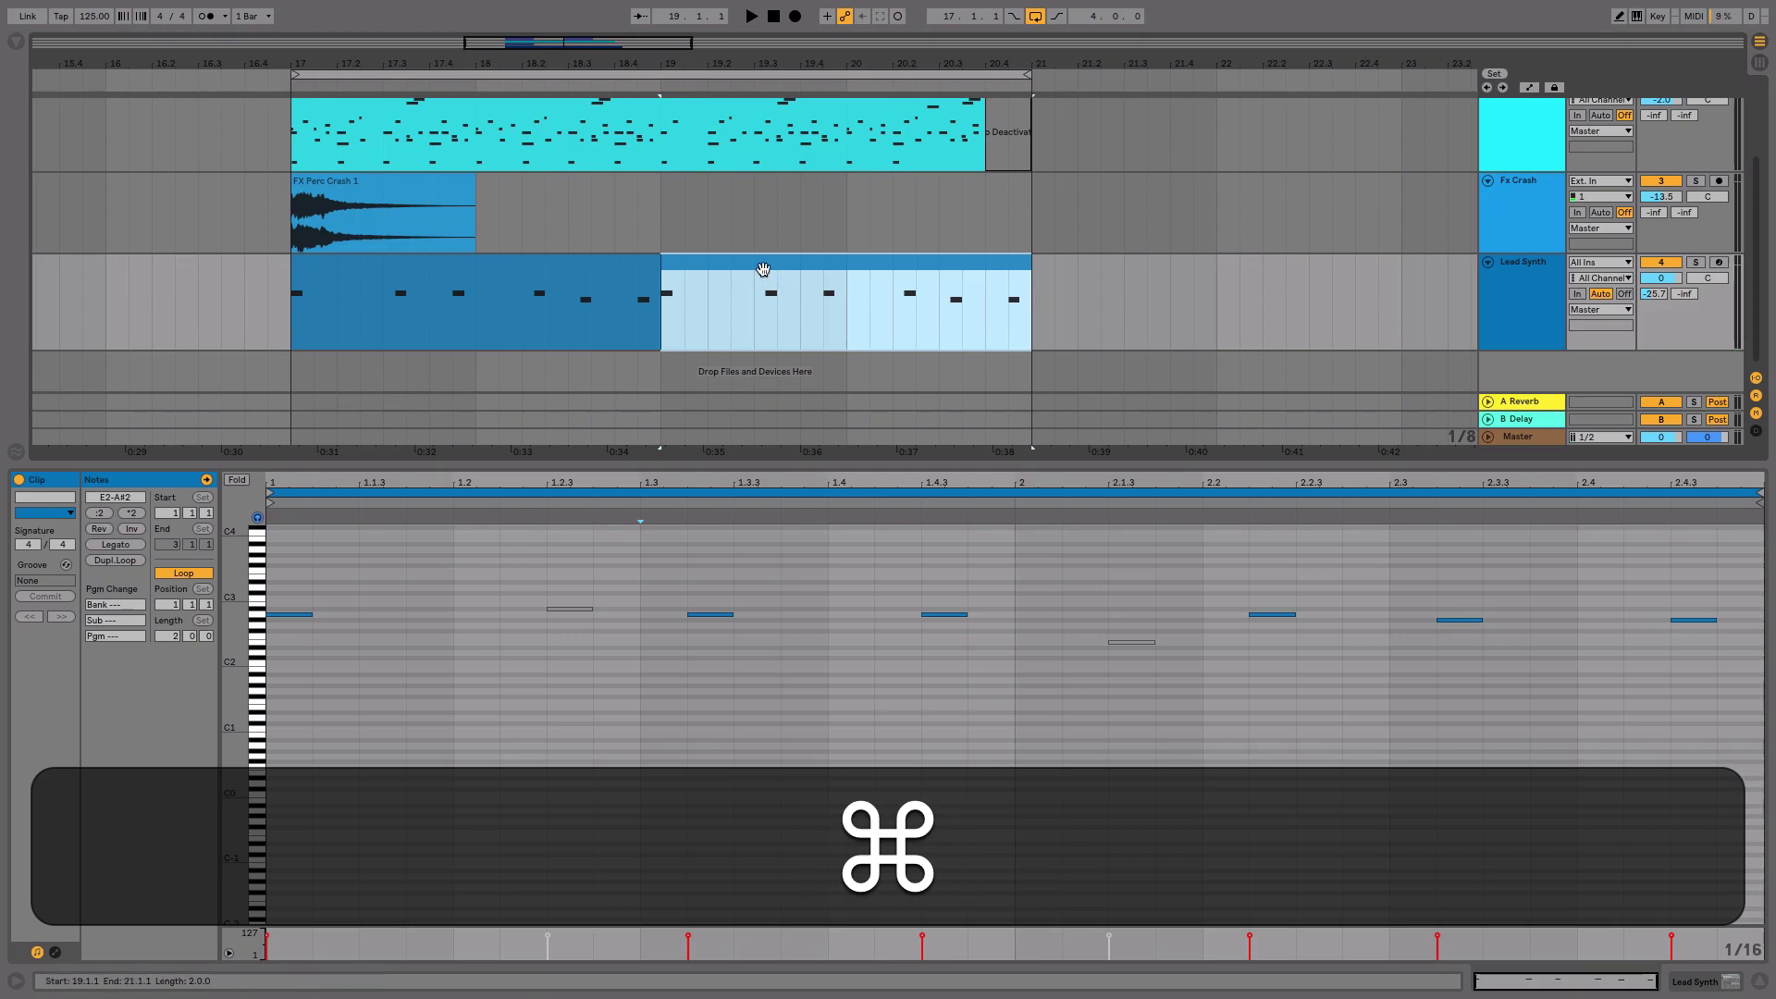
click(530, 269)
click(710, 272)
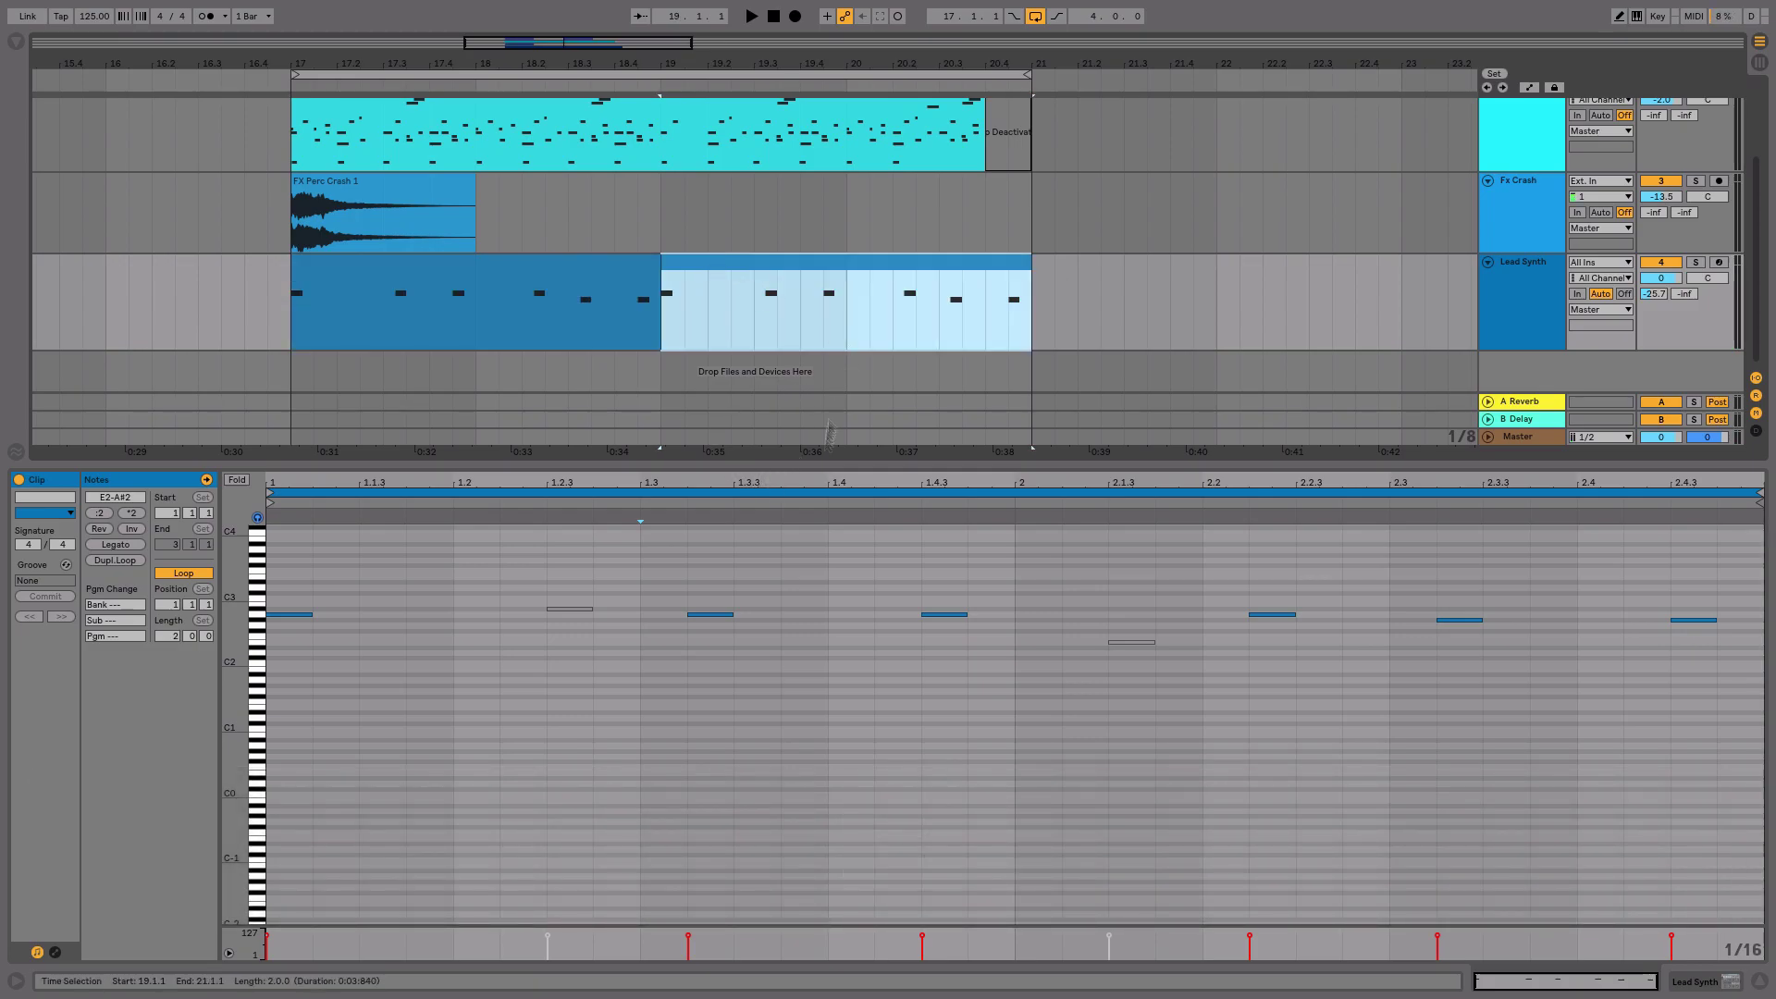
- Reactivate the muted A#2 note at 1.2.3 and select the muted E2 note at 2.1.3
click(593, 615)
drag(593, 612, 581, 642)
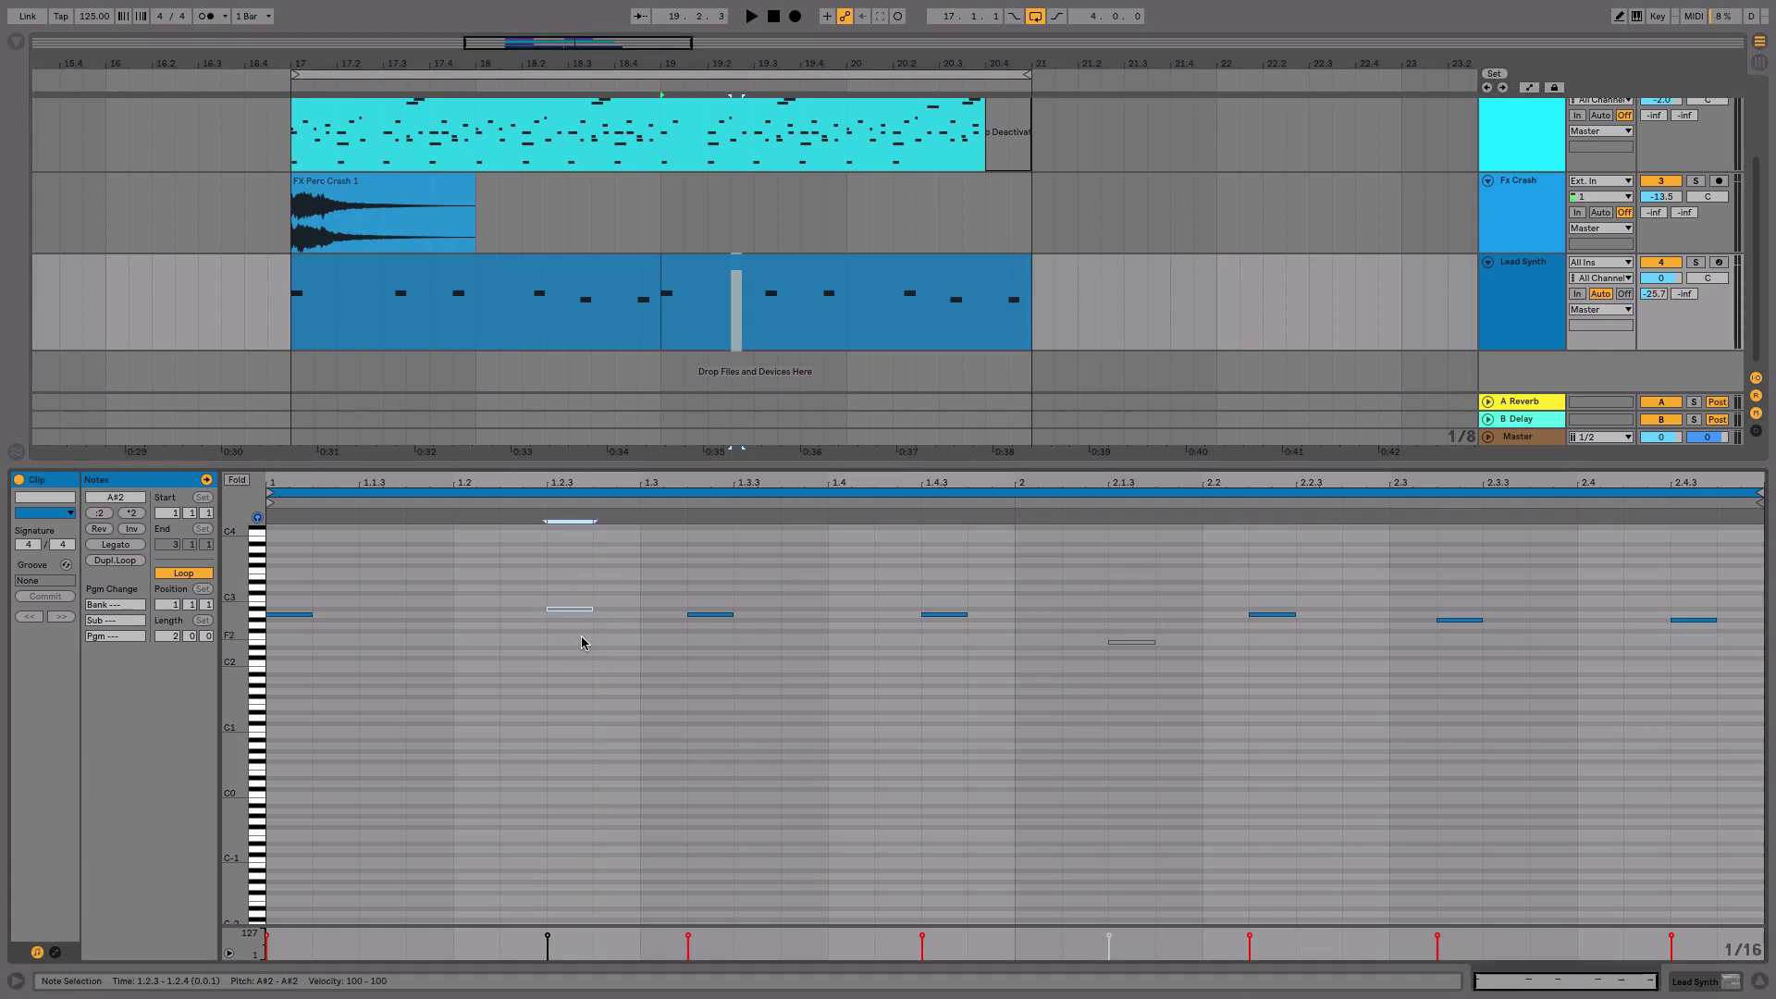
key(0)
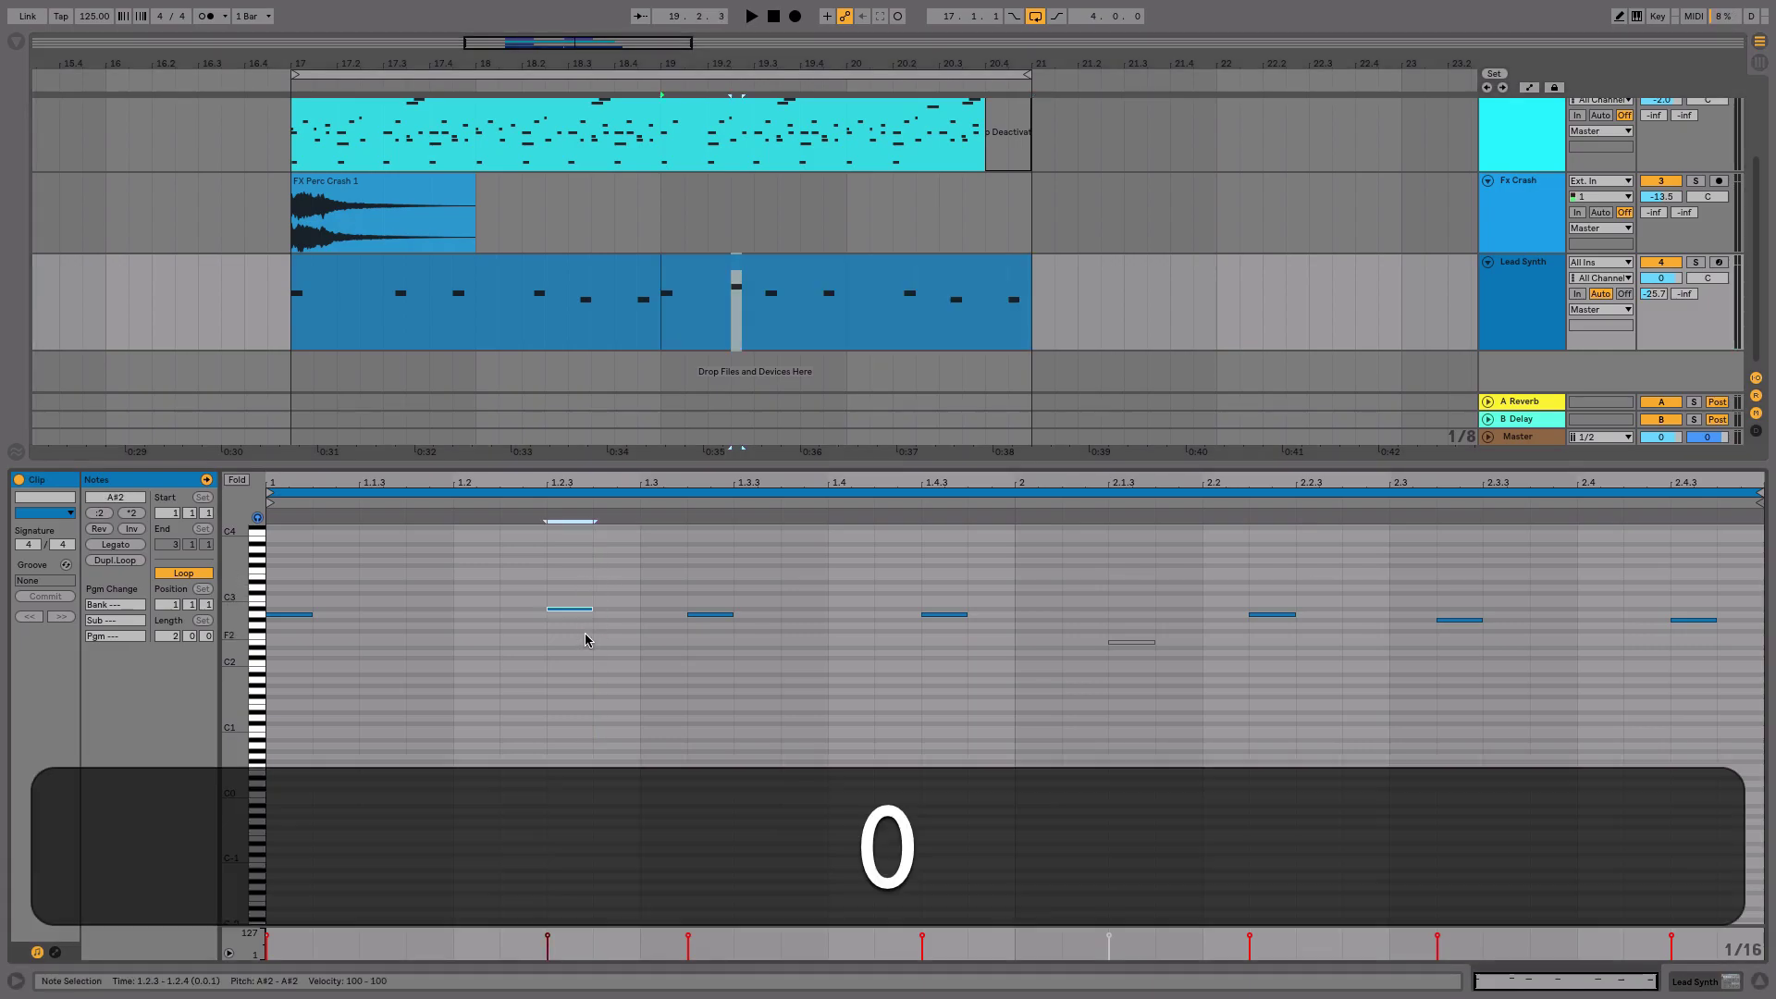
drag(1162, 603, 1137, 680)
- Reactivate the E2 note, collapse the clip editor, and play bars 17–21
key(0)
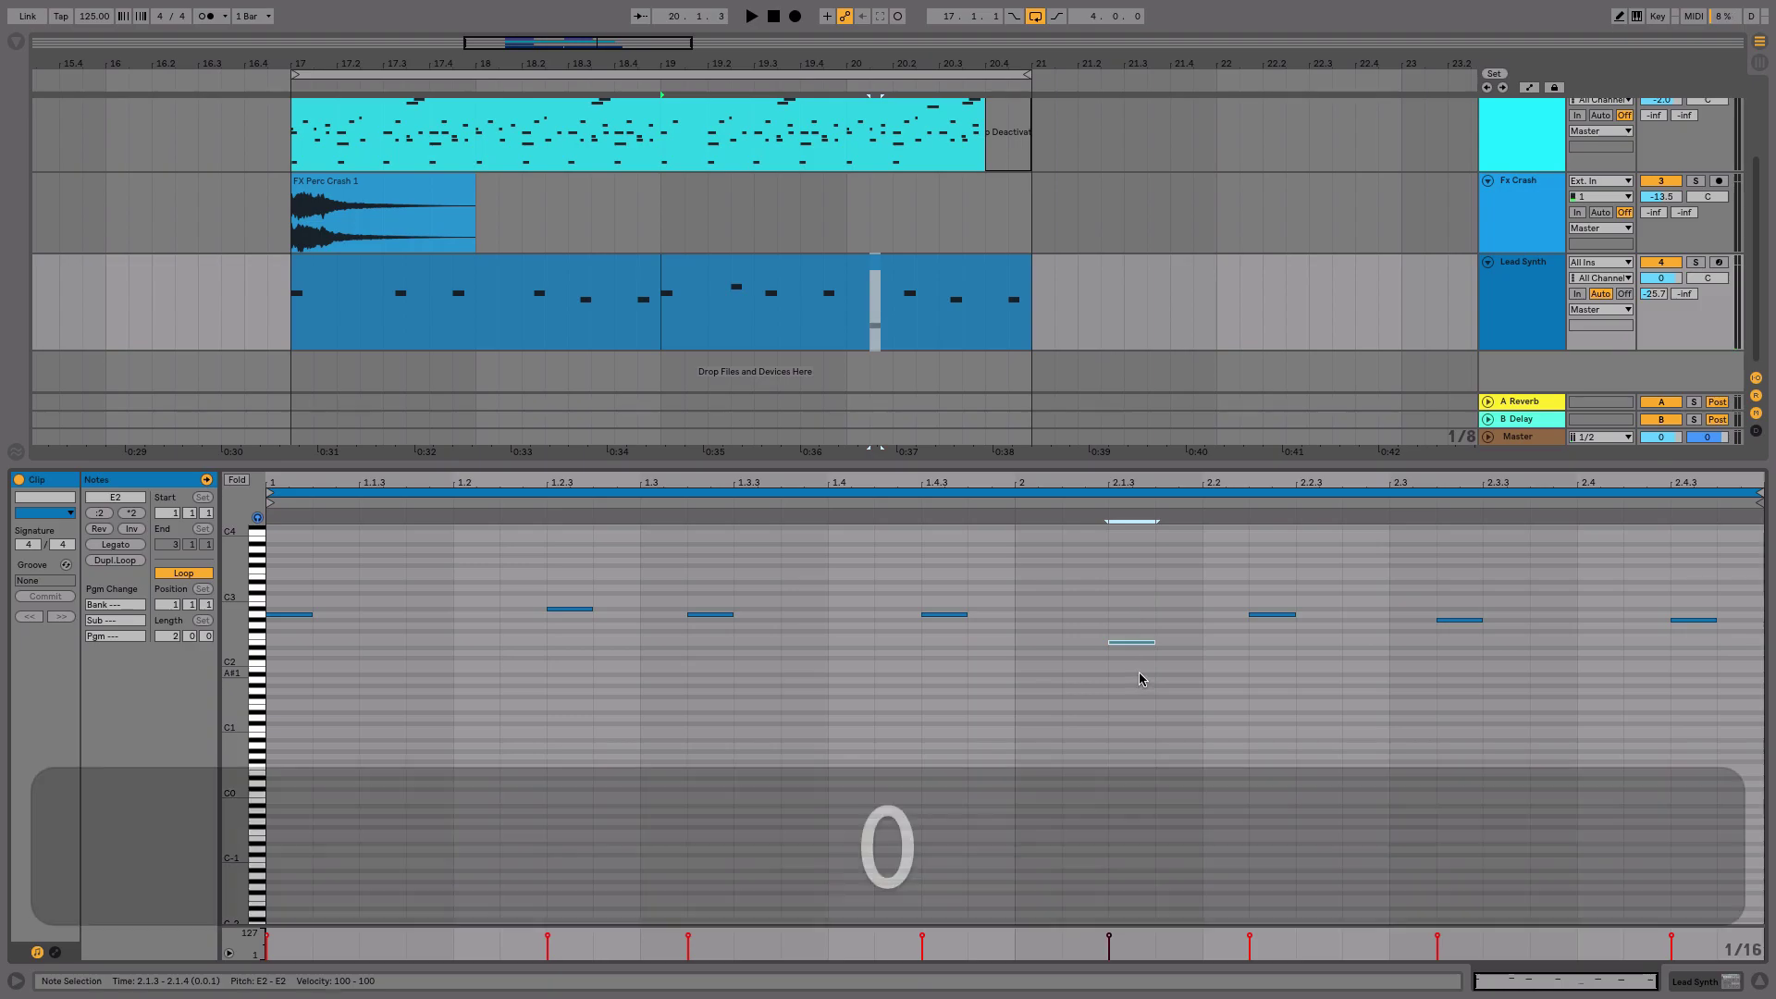
click(753, 72)
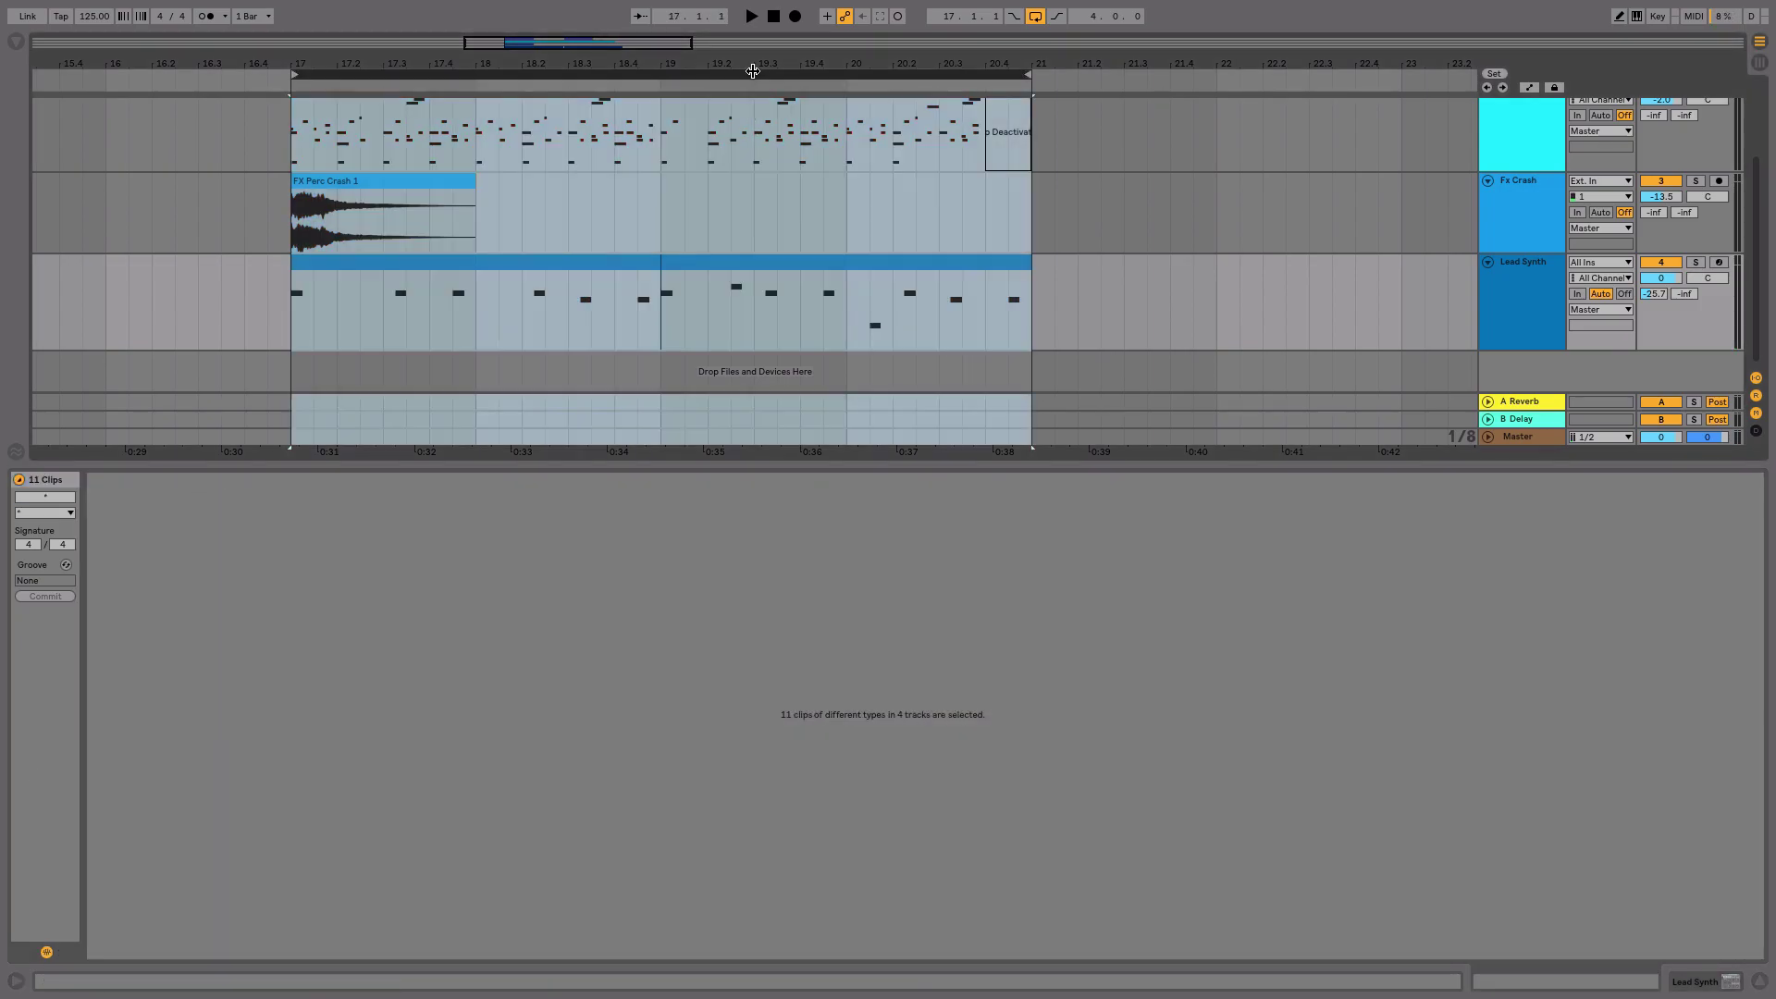
drag(988, 467, 988, 962)
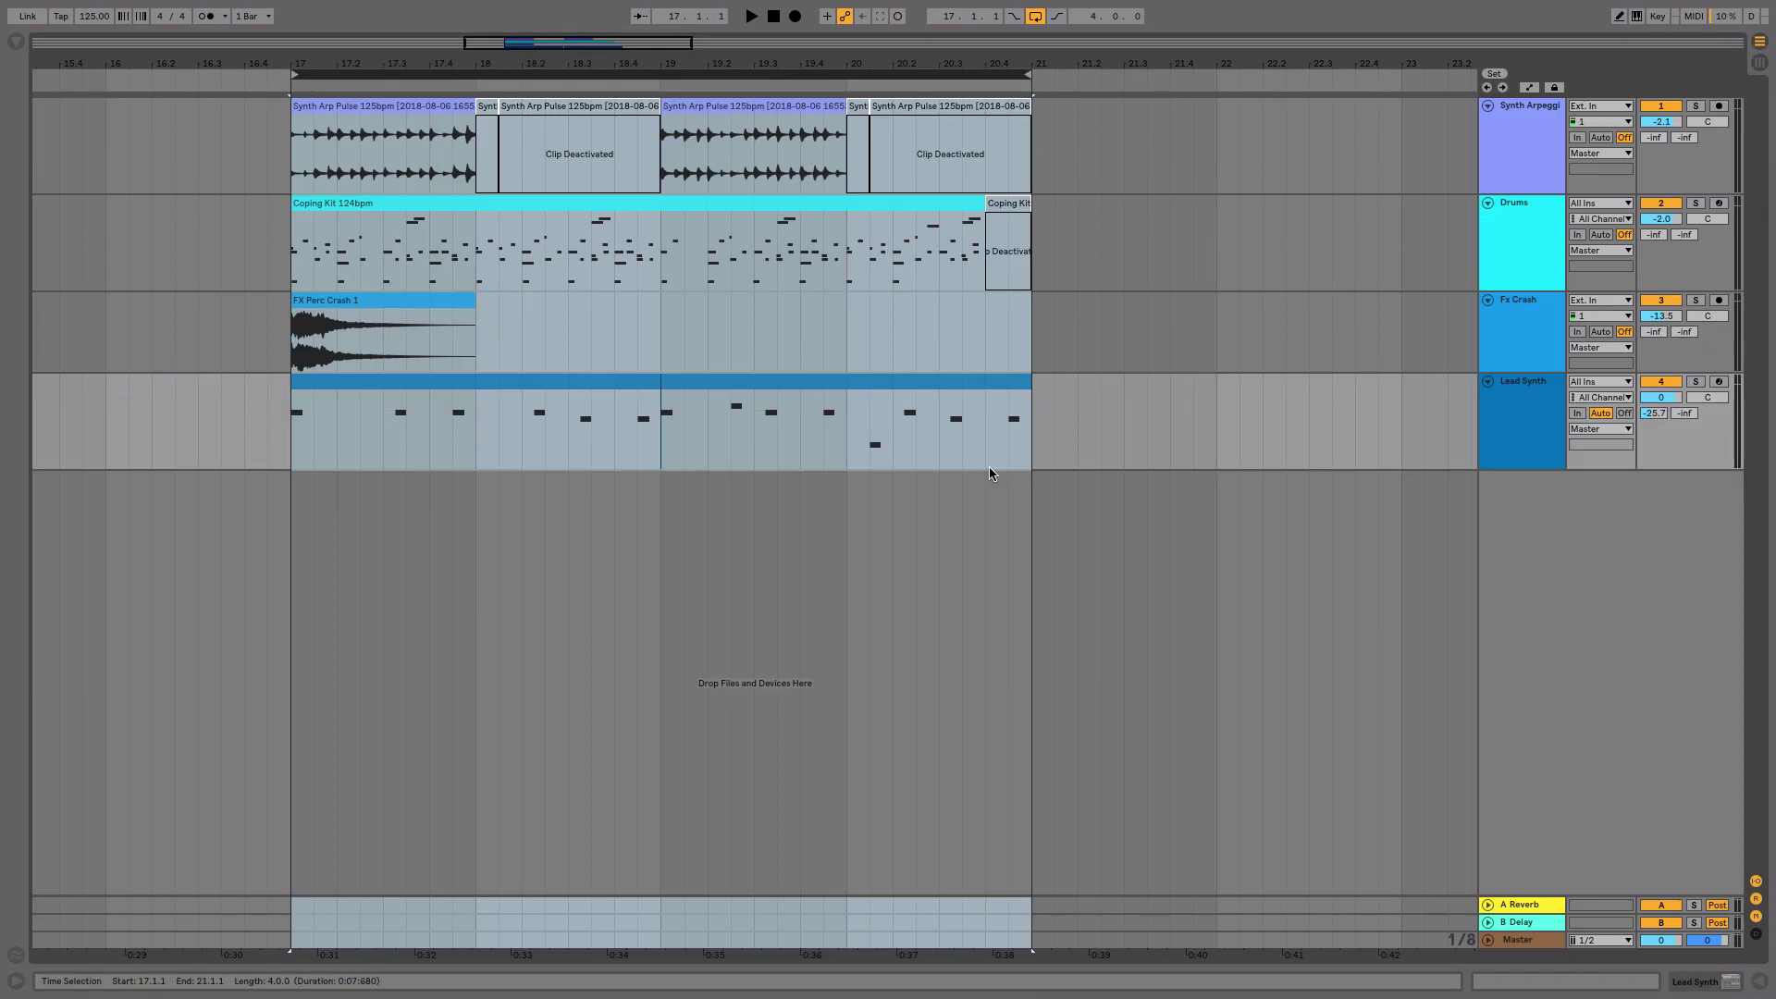
key(space)
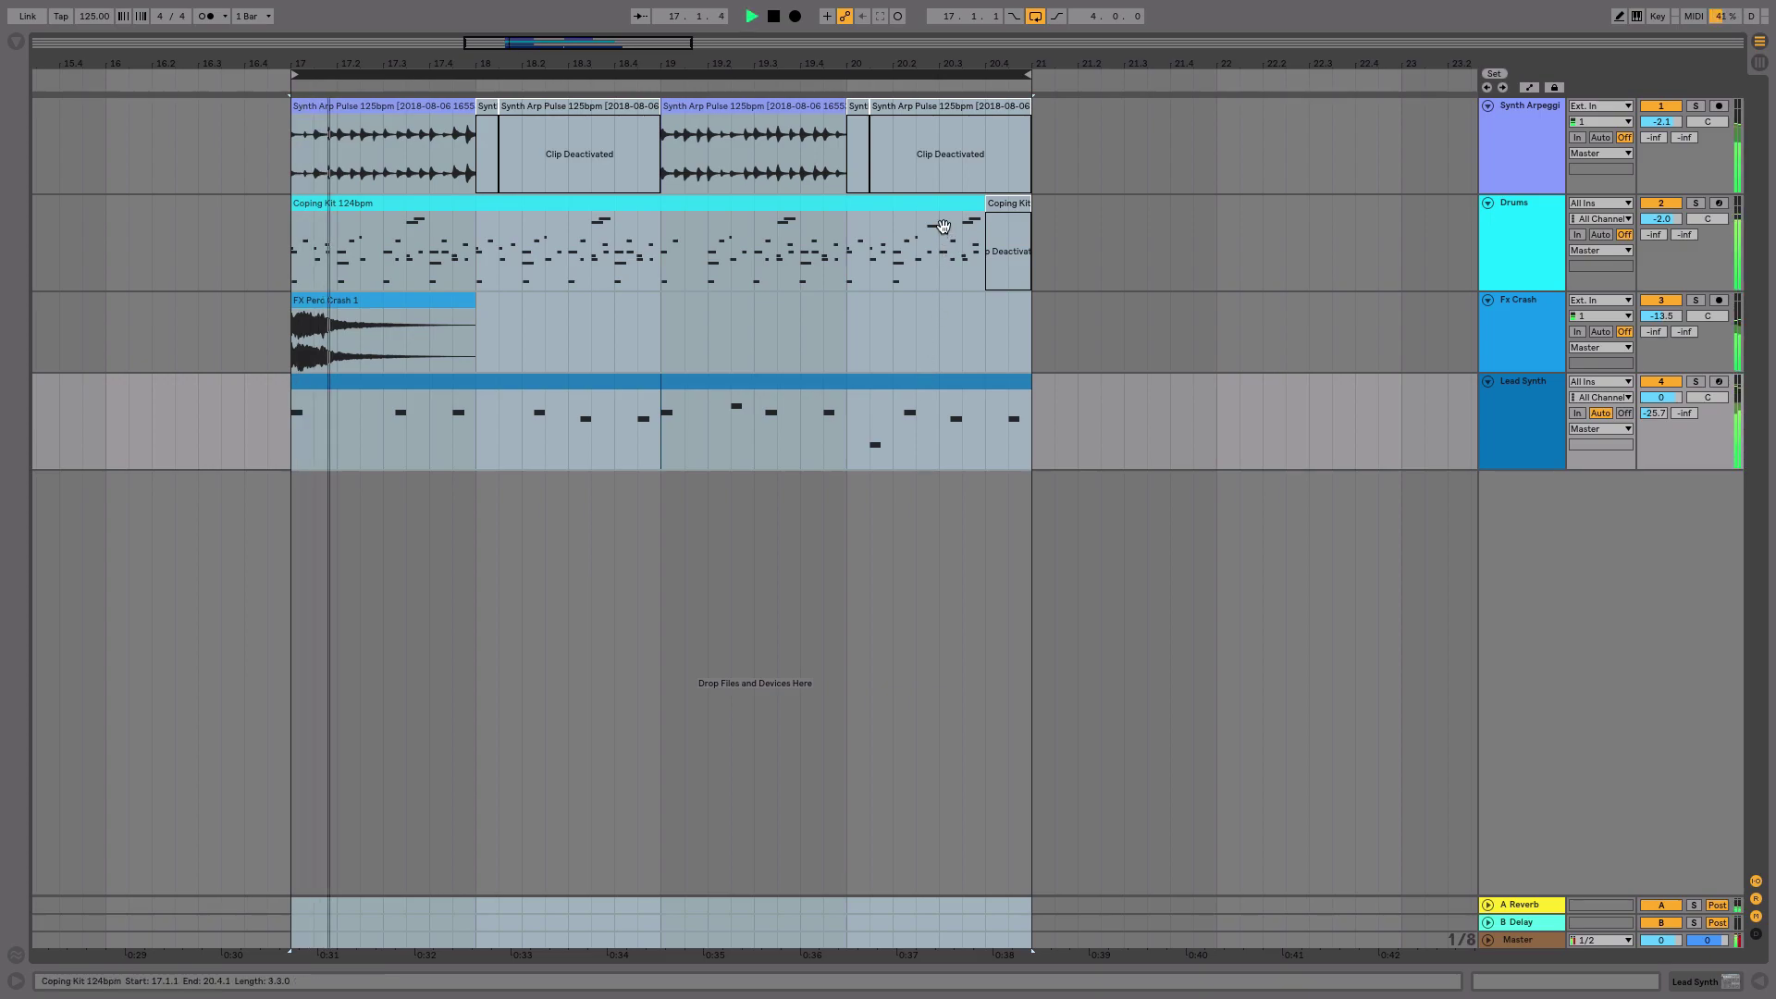